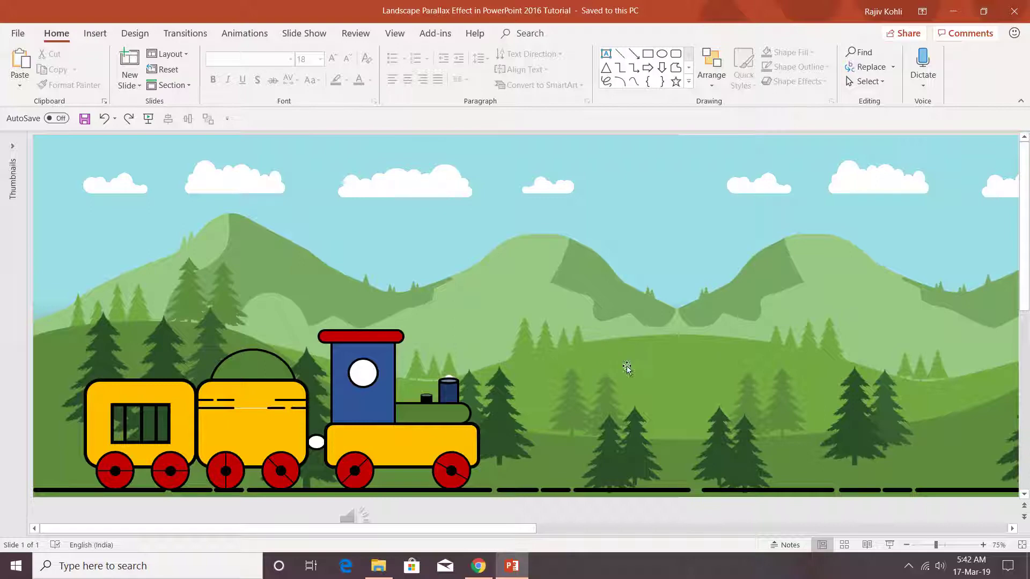
Preview the finished parallax slide as a full-screen show, then return to the browser
left_click(890, 545)
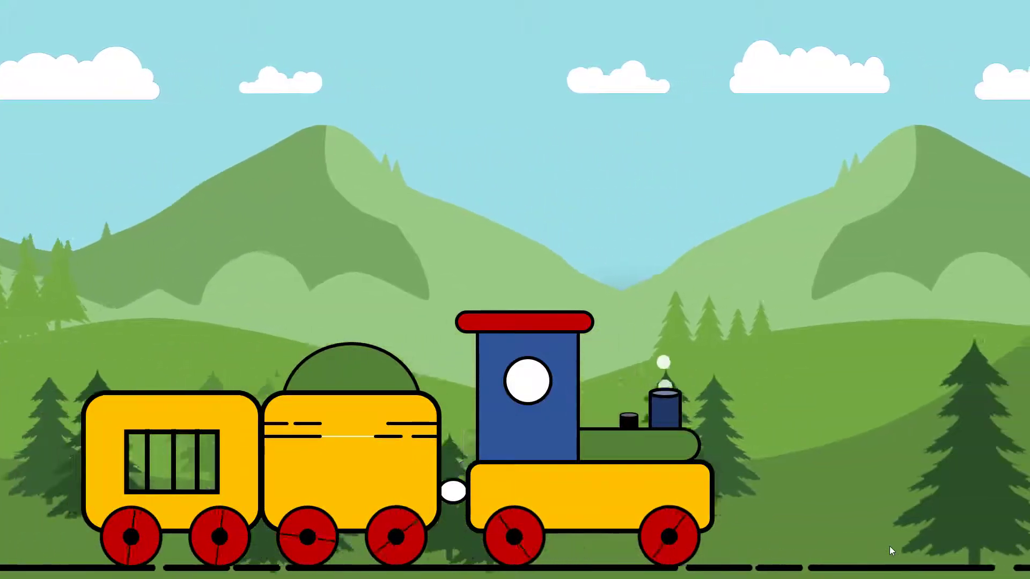
key("Escape")
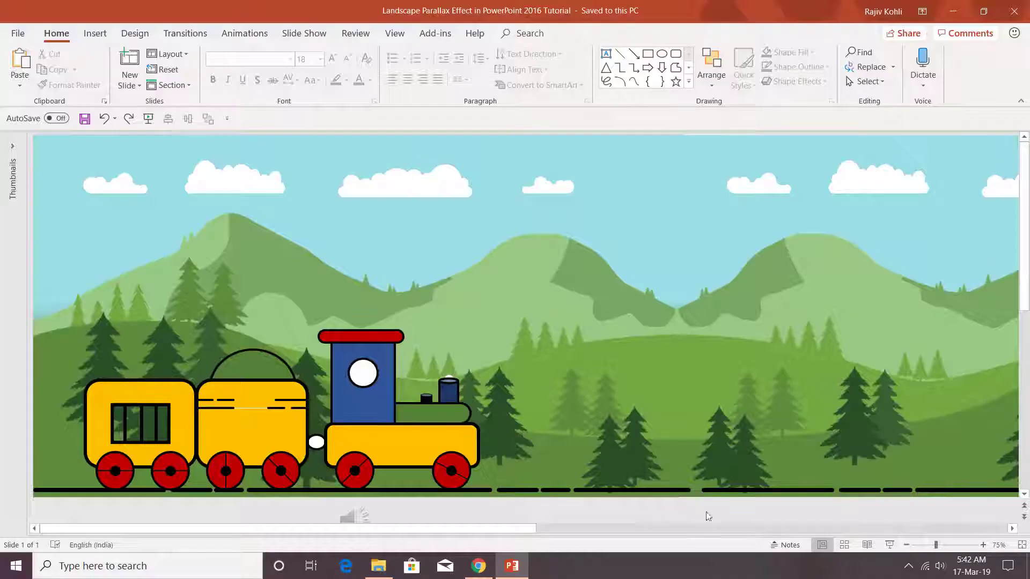
key("alt+Tab")
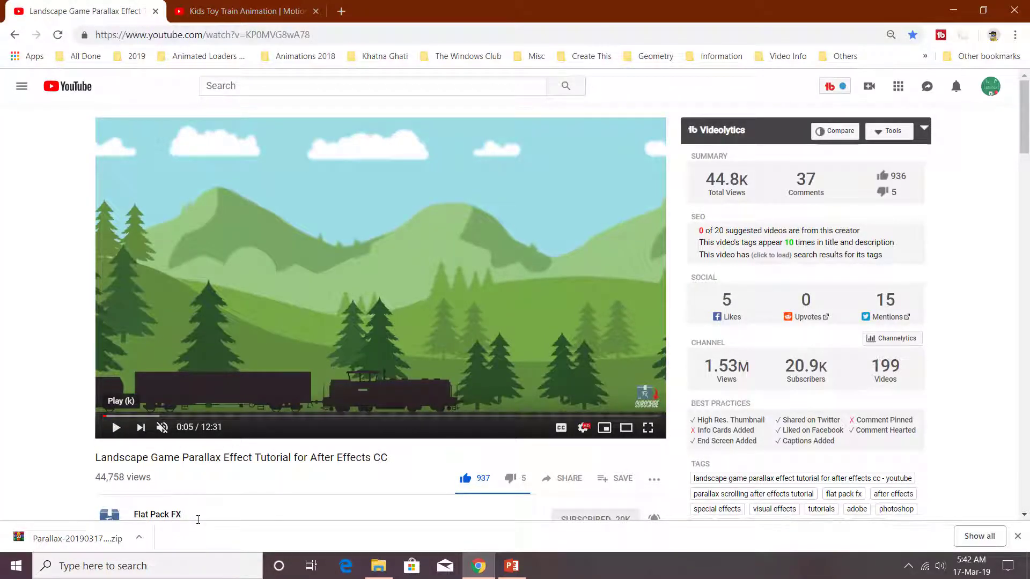
Play the parallax tutorial video briefly, pause it, and glance at the description
left_click(347, 293)
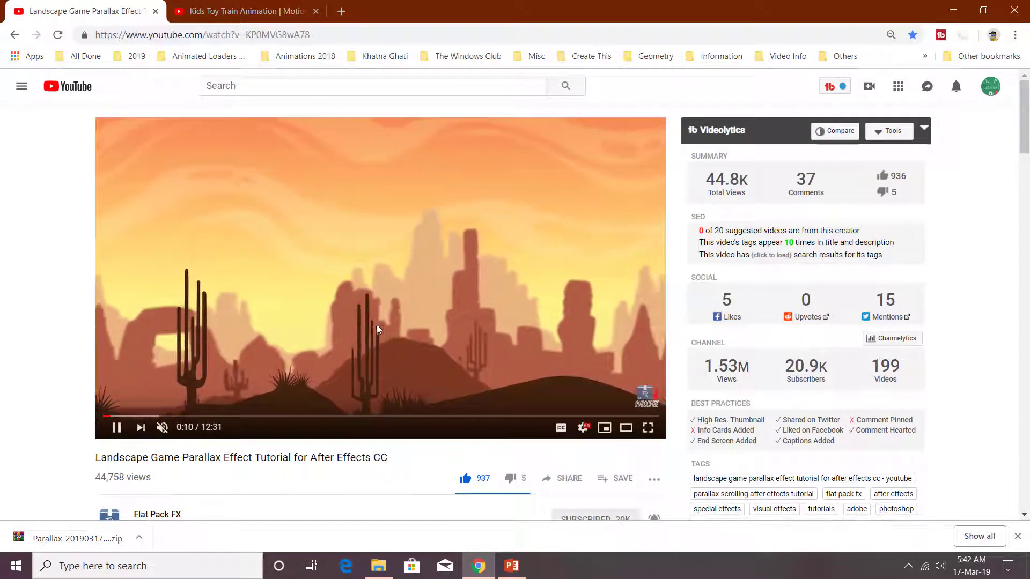
left_click(380, 354)
scroll(295, 375, "down", 5)
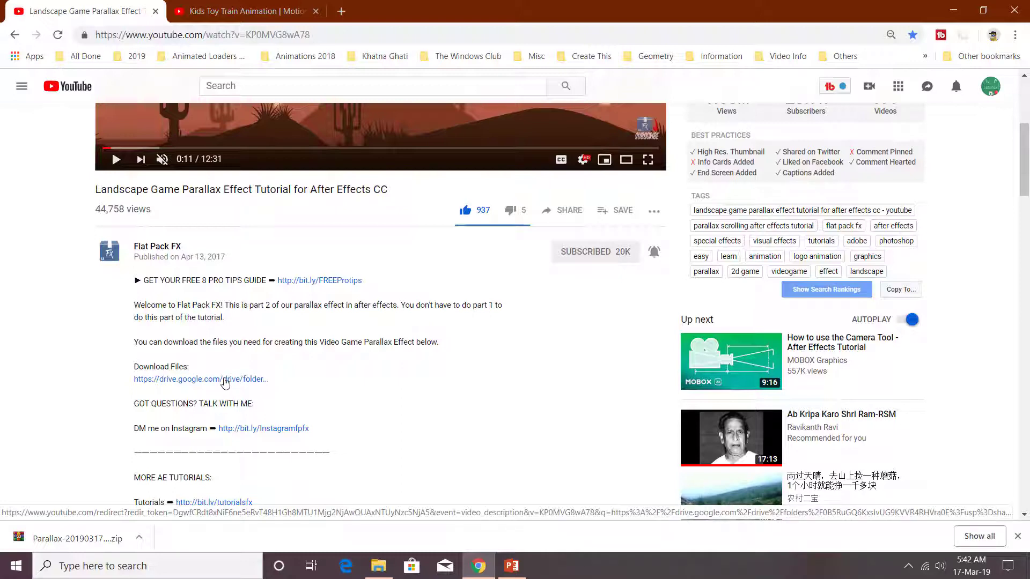
scroll(261, 266, "up", 5)
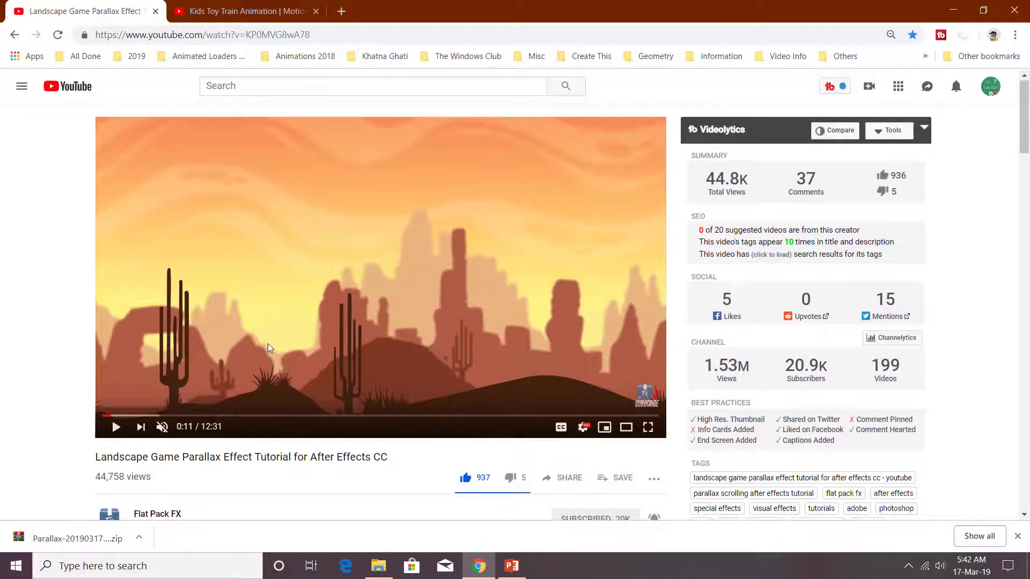
scroll(267, 343, "down", 5)
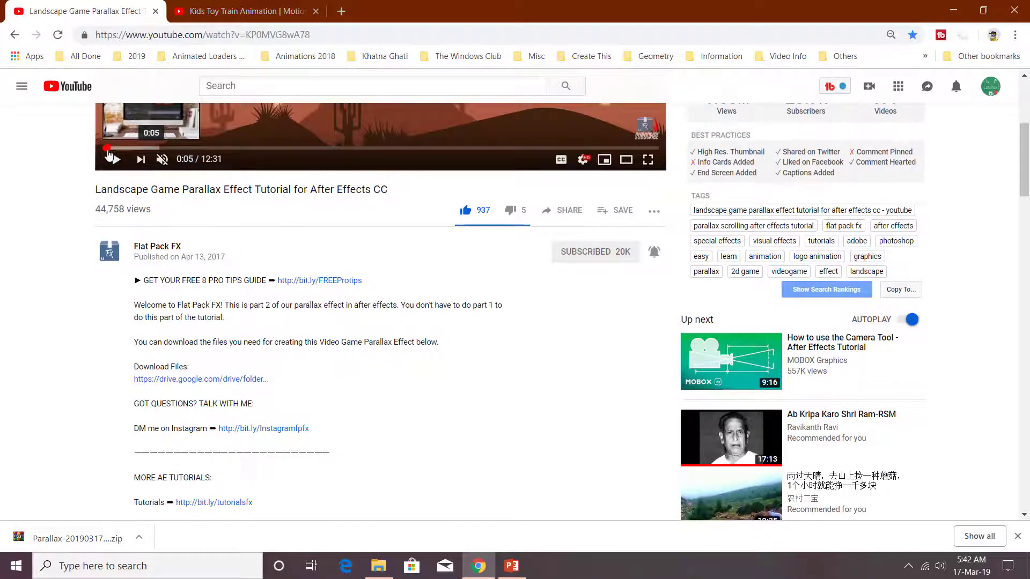
Replay the tutorial from 0:05 and pause it at 0:10
left_click(107, 148)
scroll(297, 186, "up", 3)
left_click(297, 186)
scroll(322, 225, "up", 3)
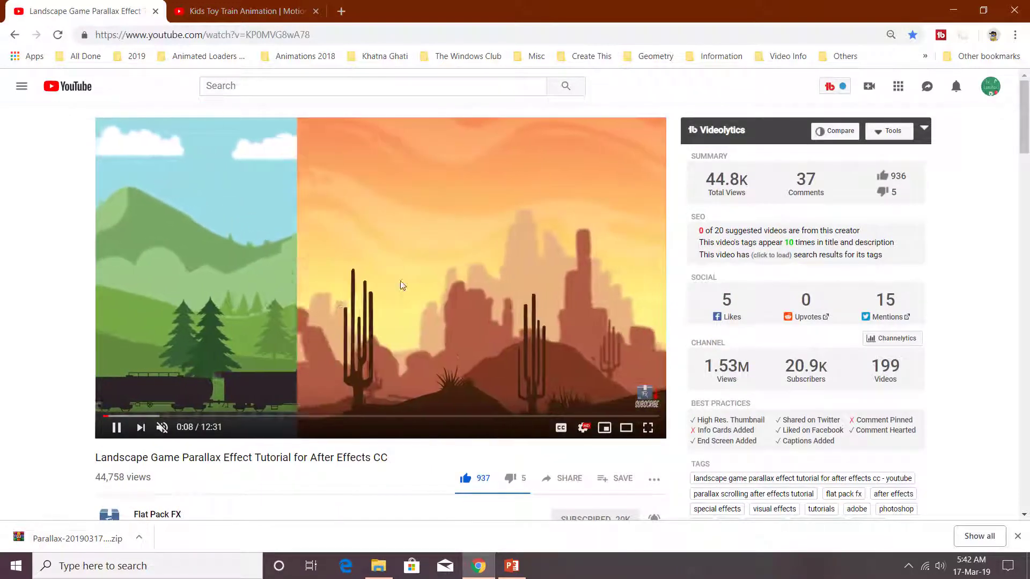
left_click(343, 294)
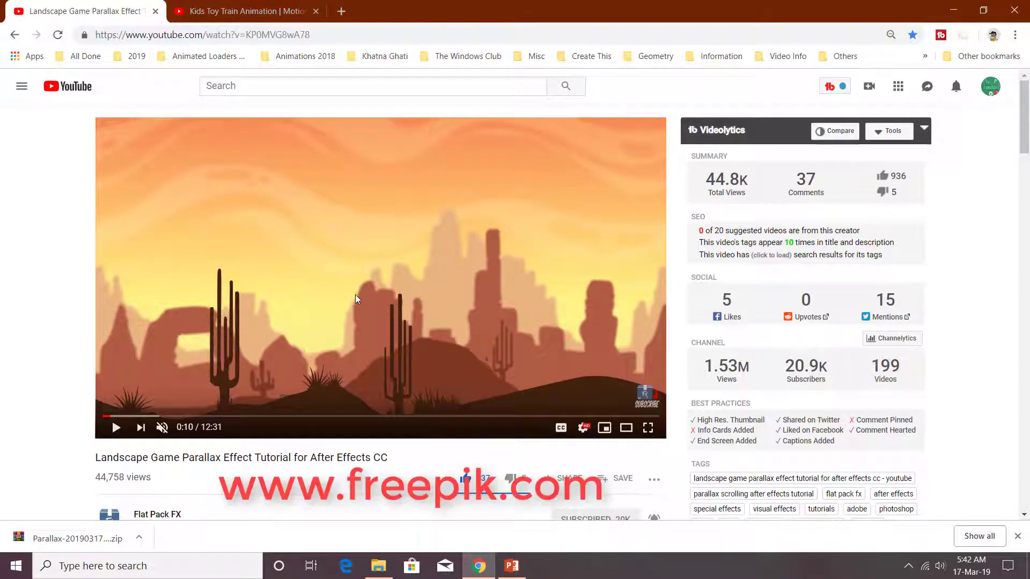
left_click(342, 10)
type("fre")
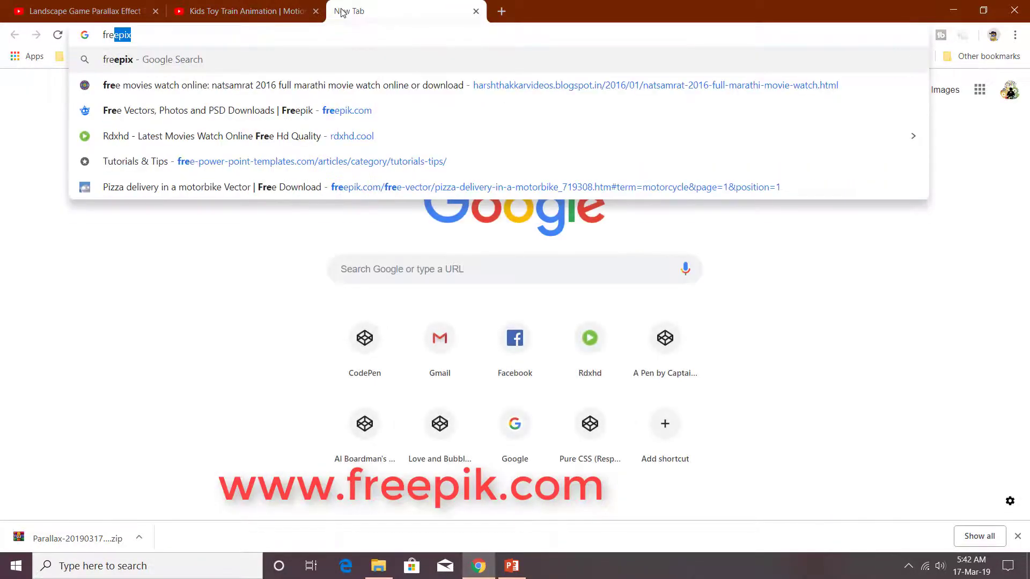
type("e")
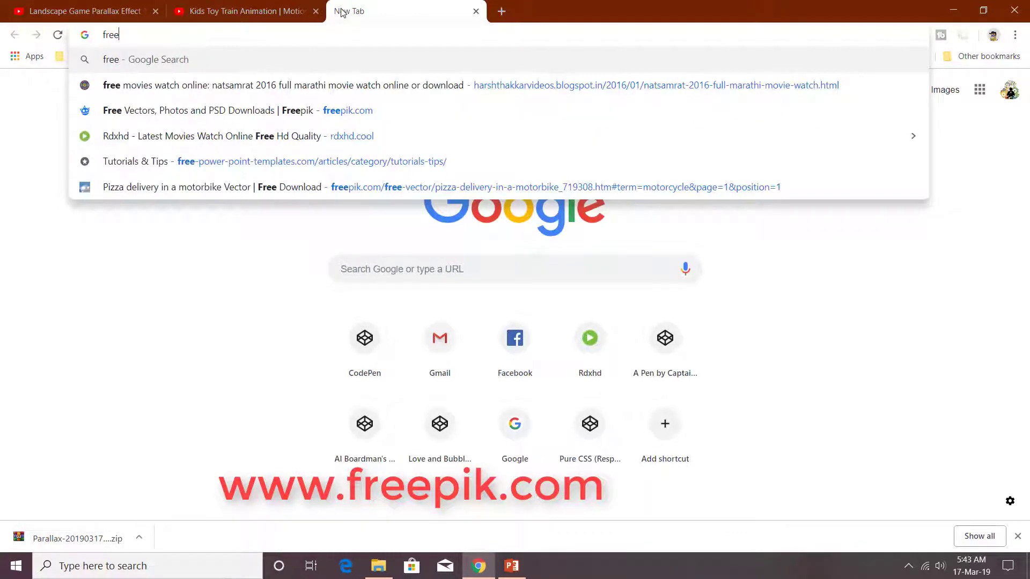
type("pik")
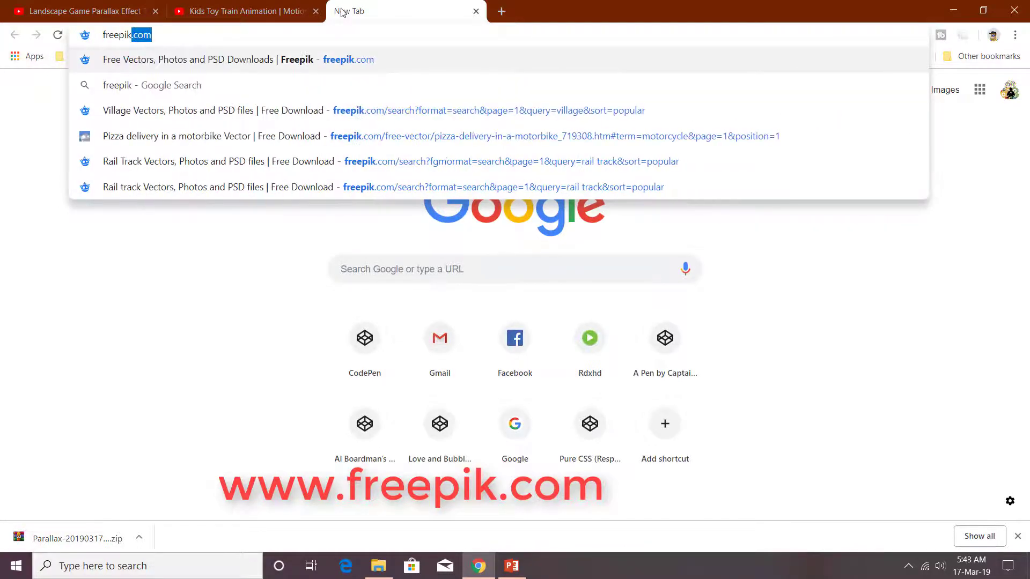
key("Return")
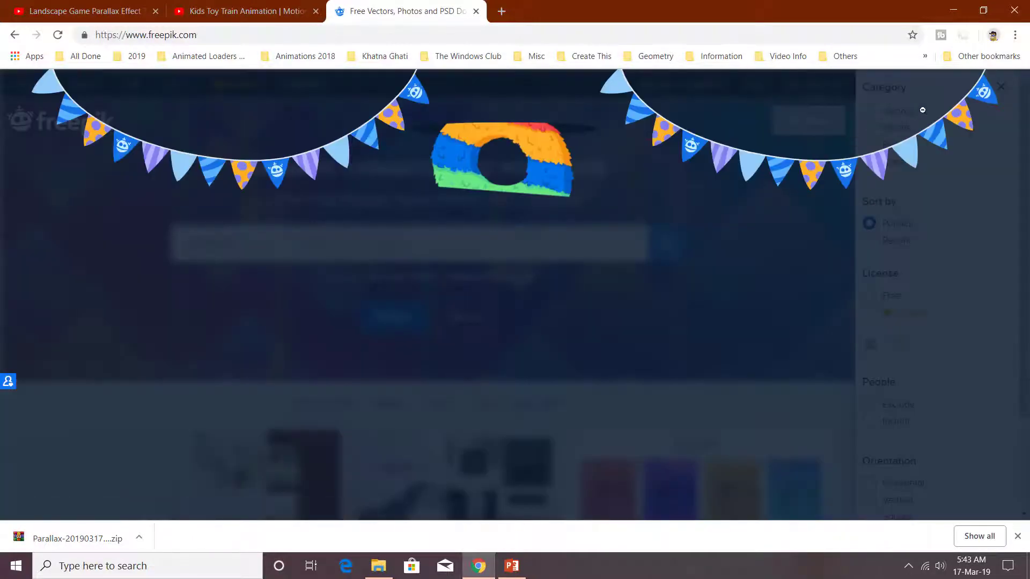
left_click(594, 280)
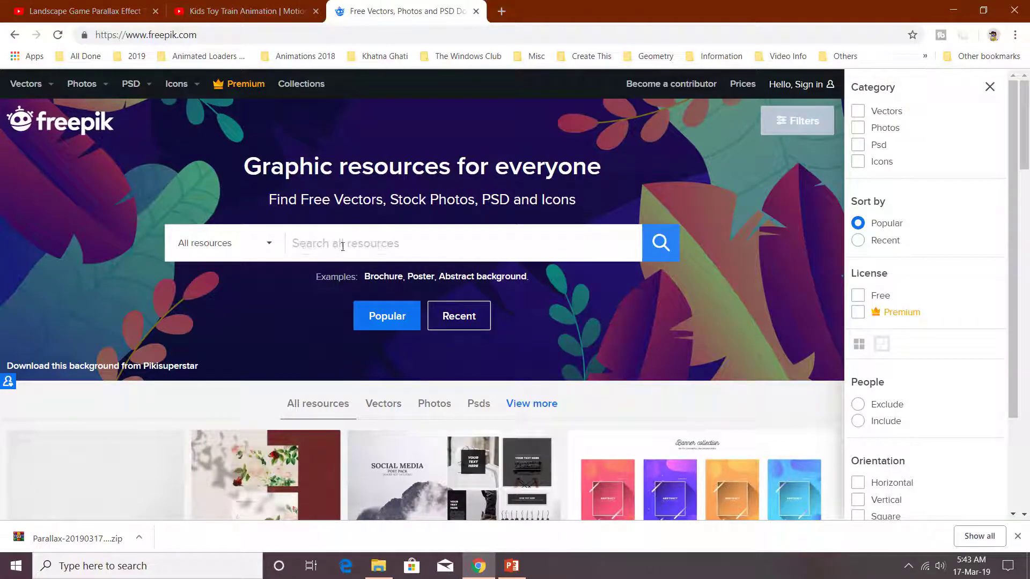
key("ctrl+w")
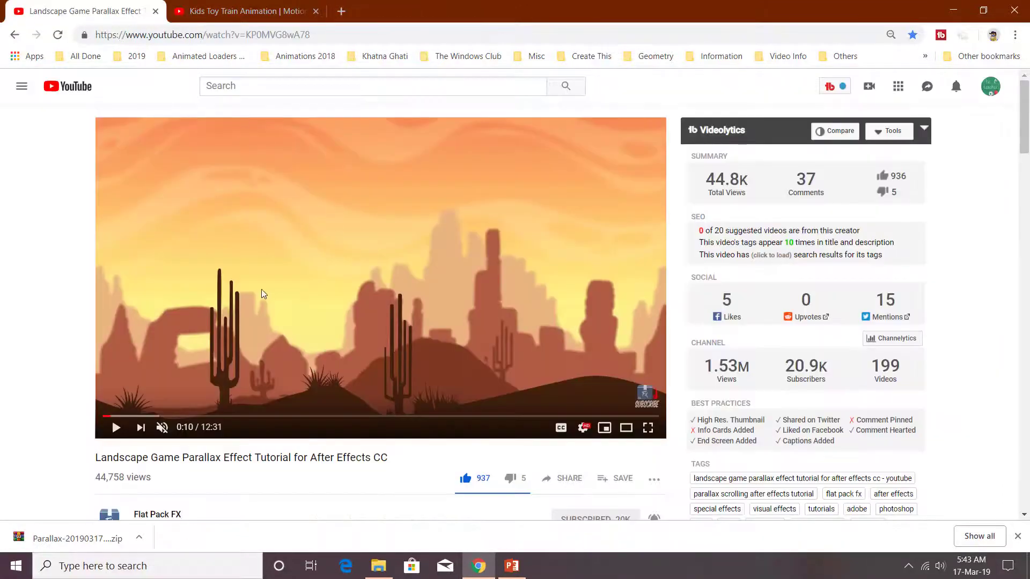
Open the description's Google Drive Download Files link and view the shared Parallax folder
scroll(274, 317, "down", 5)
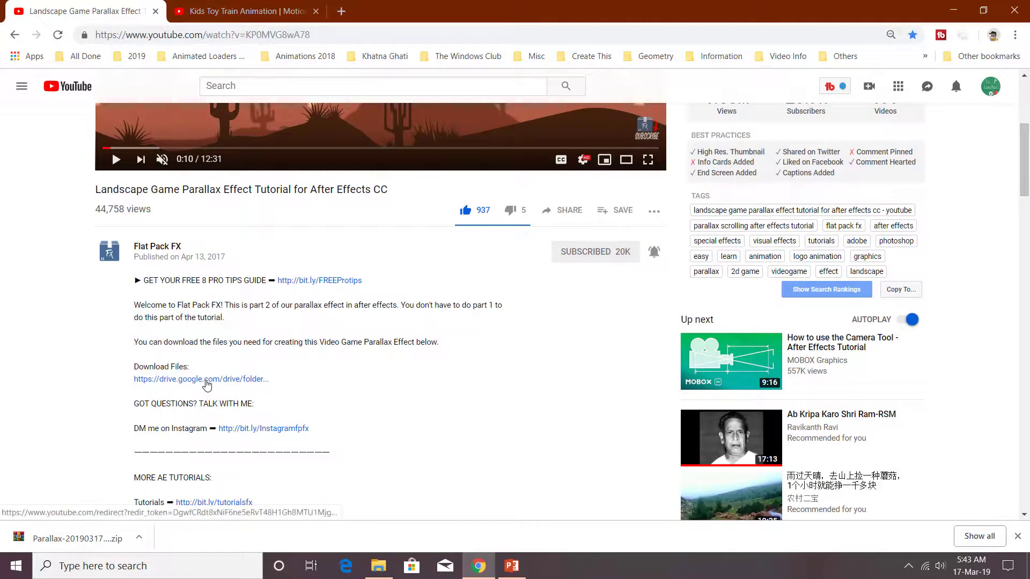
left_click(208, 384)
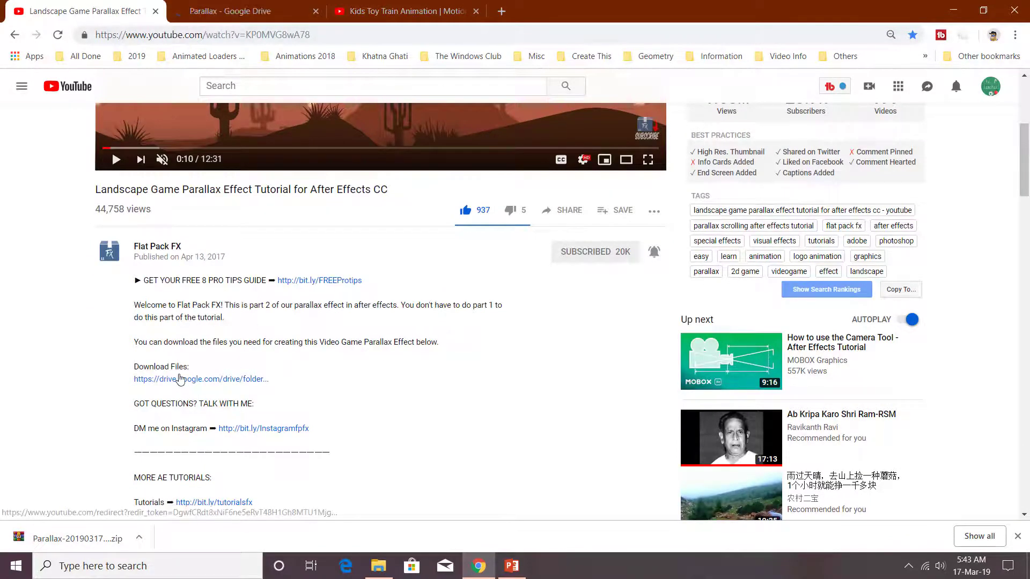
left_click(390, 10)
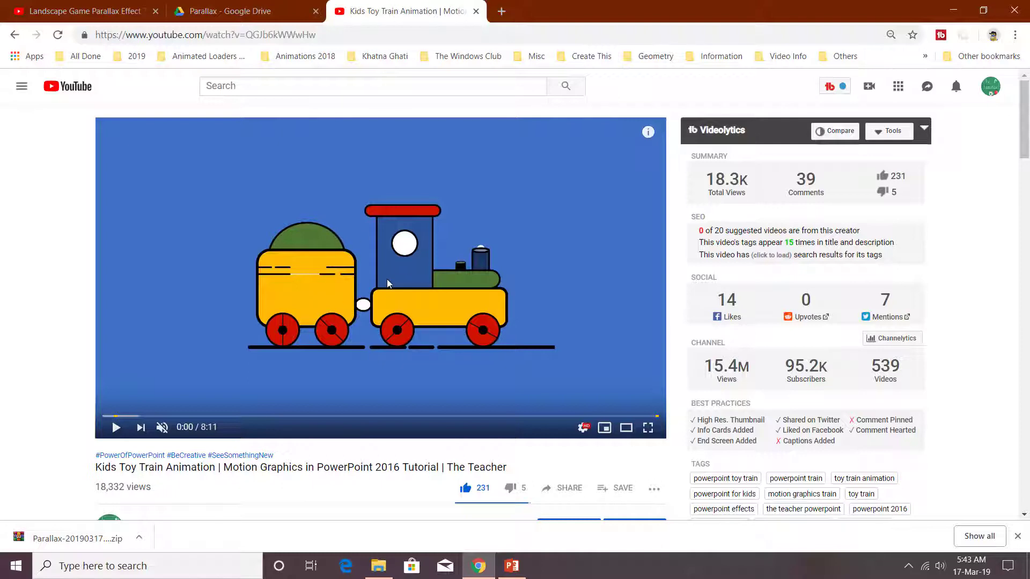
key("ctrl+Page_Up")
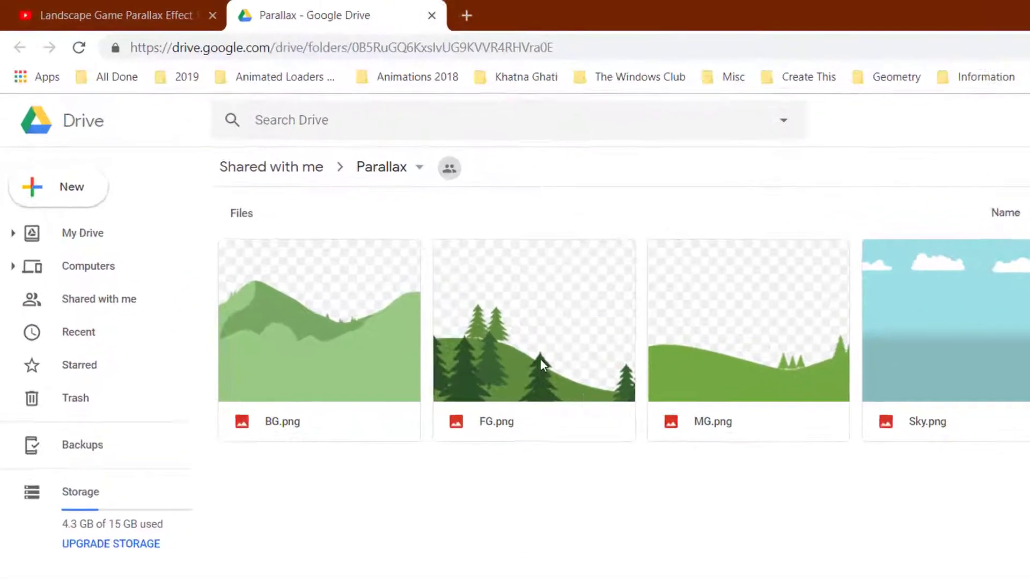
Download the Parallax folder from its breadcrumb menu as a zip archive
left_click(419, 186)
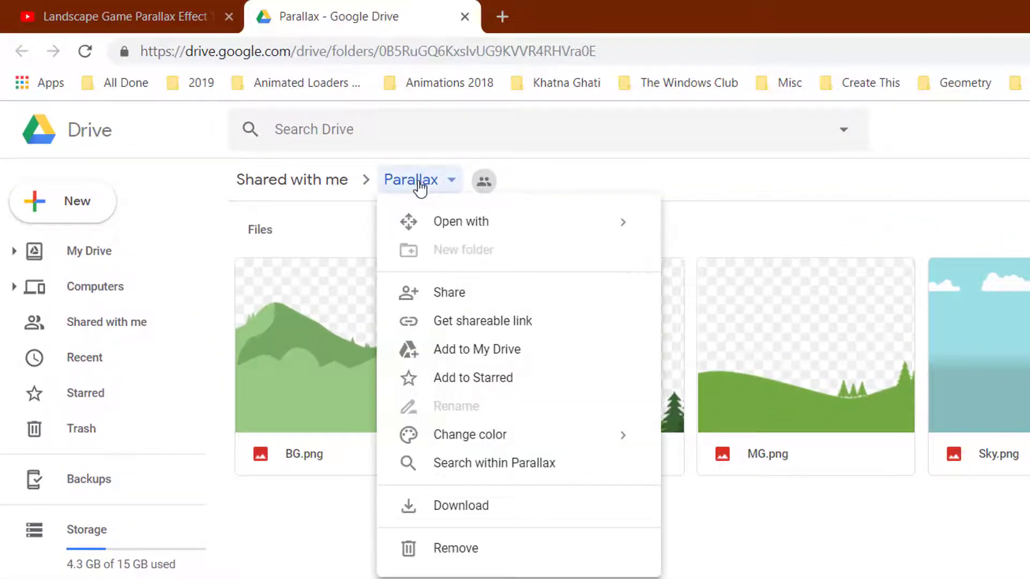
left_click(482, 513)
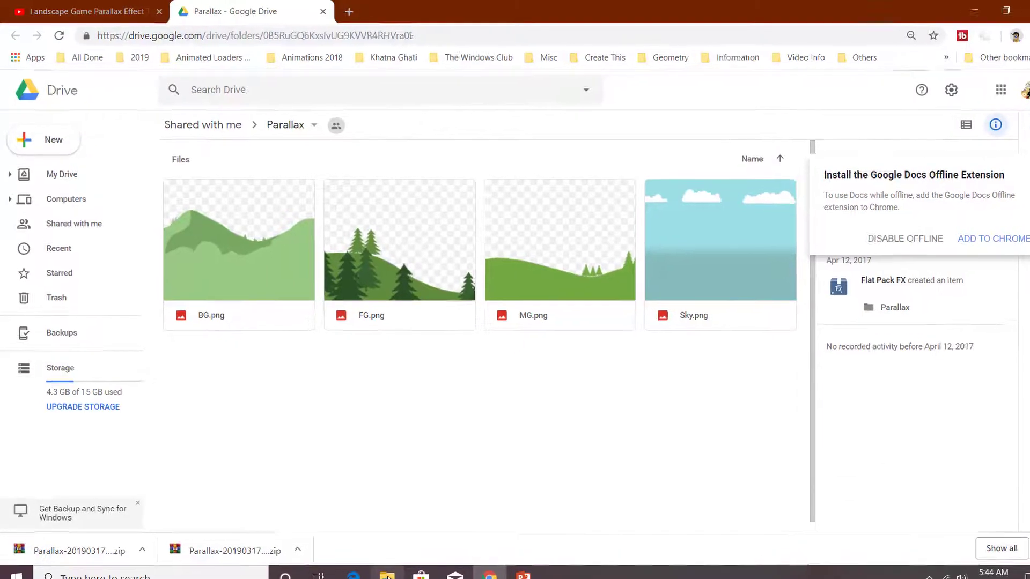
Extract the Parallax zip in Downloads and open its inner Parallax folder of layer images
left_click(386, 575)
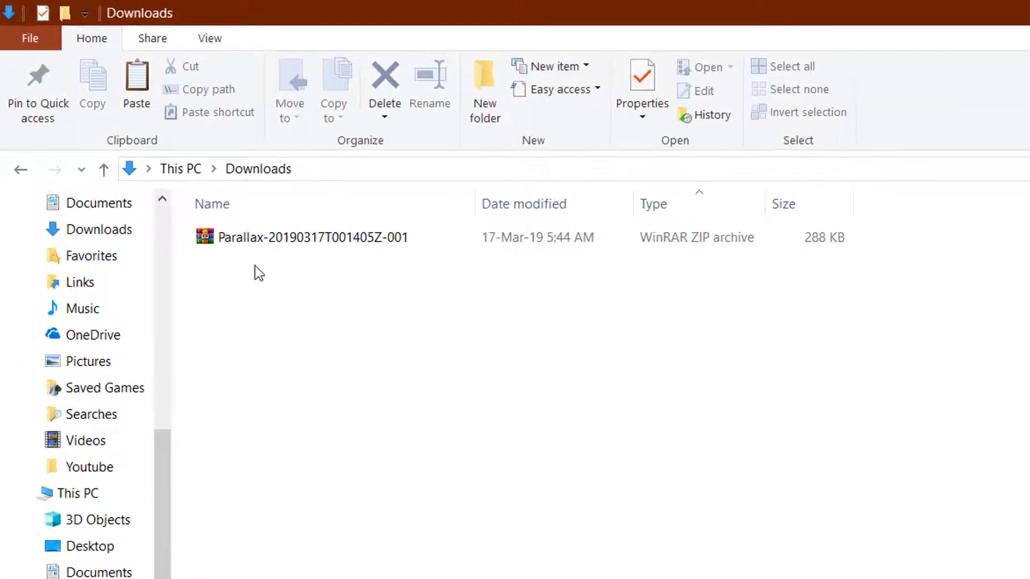
right_click(267, 239)
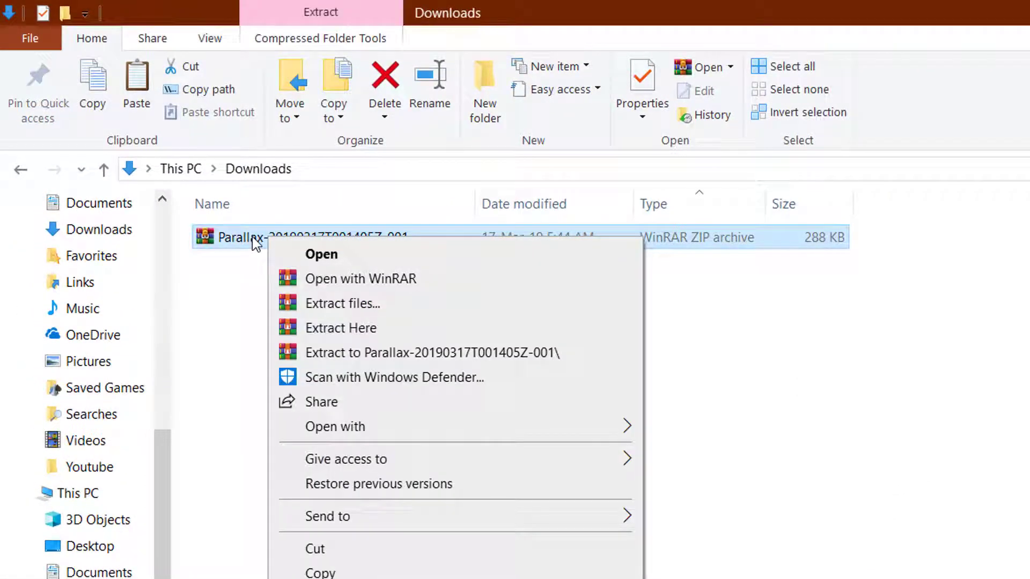
left_click(372, 353)
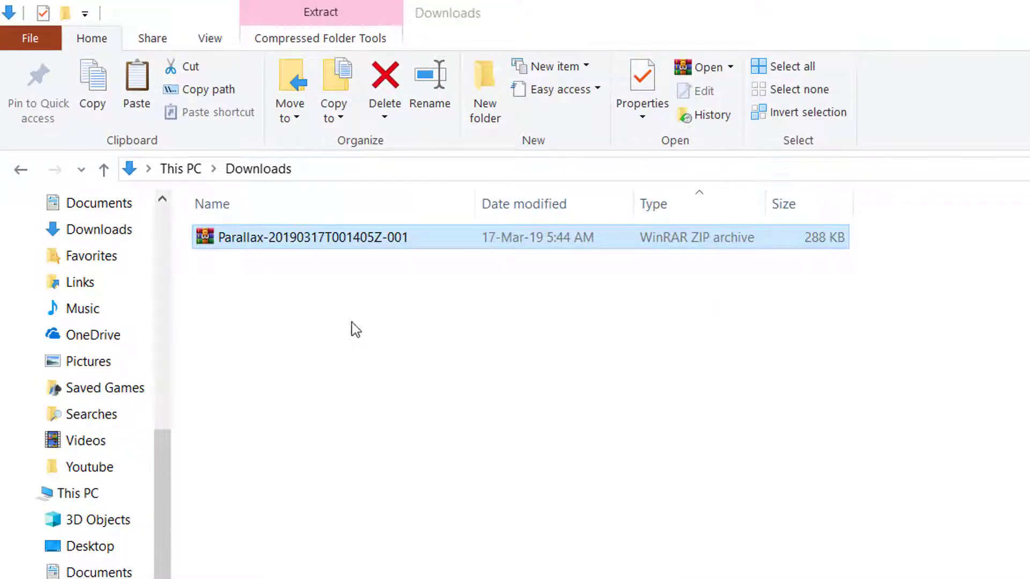
left_click(284, 236)
double_click(285, 235)
double_click(271, 232)
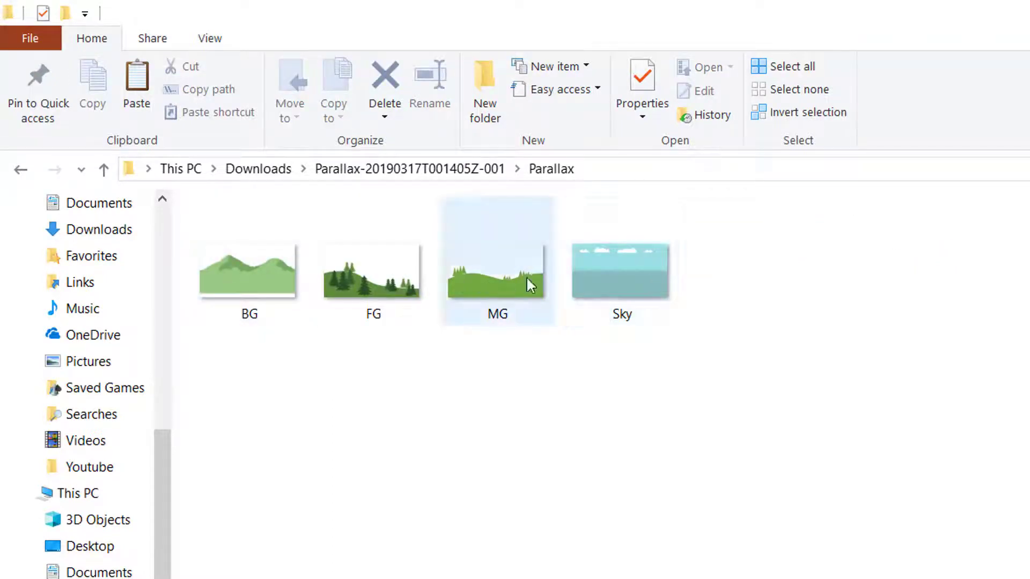
Preview the BG, FG, MG and Sky layer images in Photos, then return to PowerPoint
double_click(445, 244)
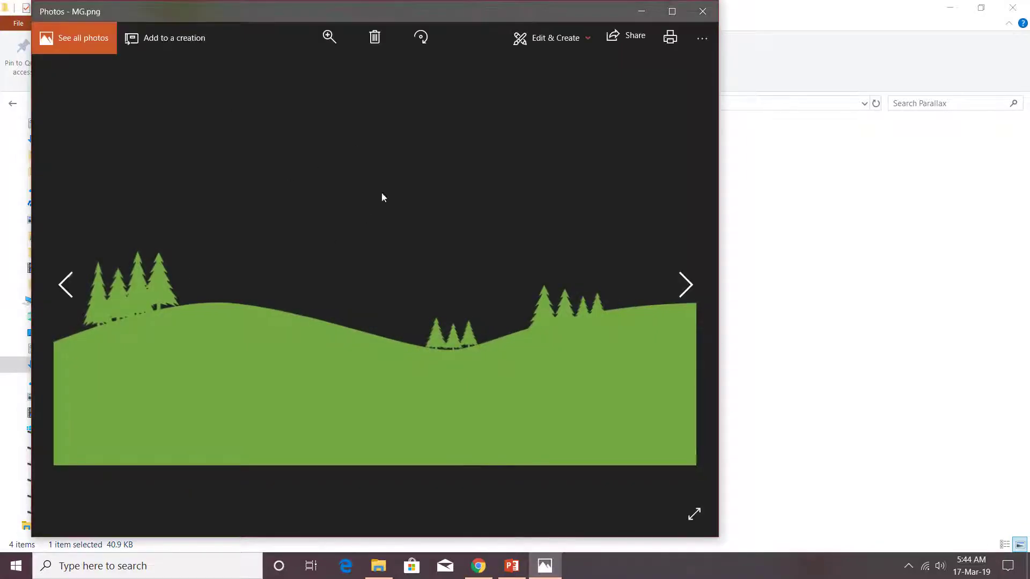
left_click(63, 290)
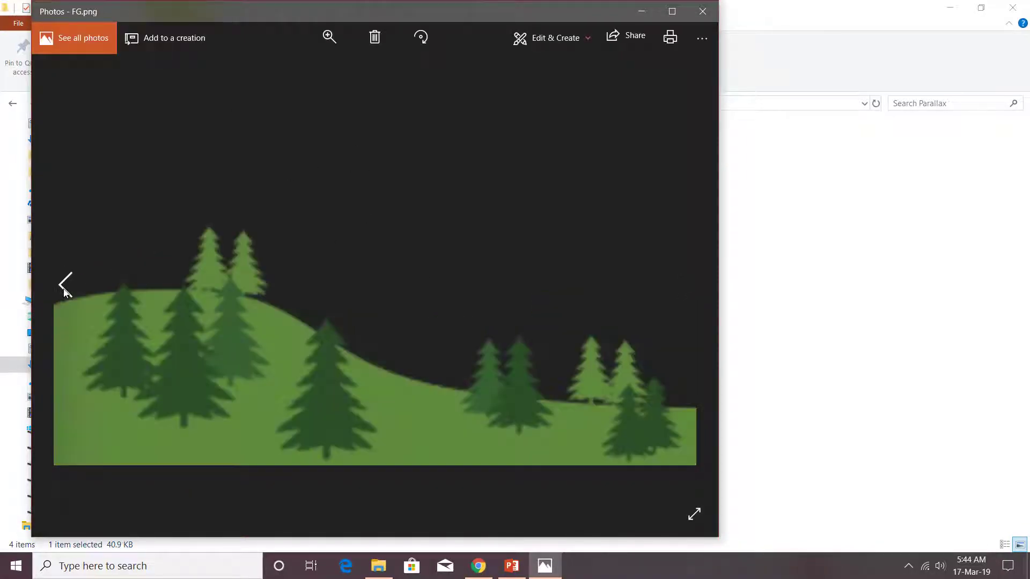
left_click(65, 292)
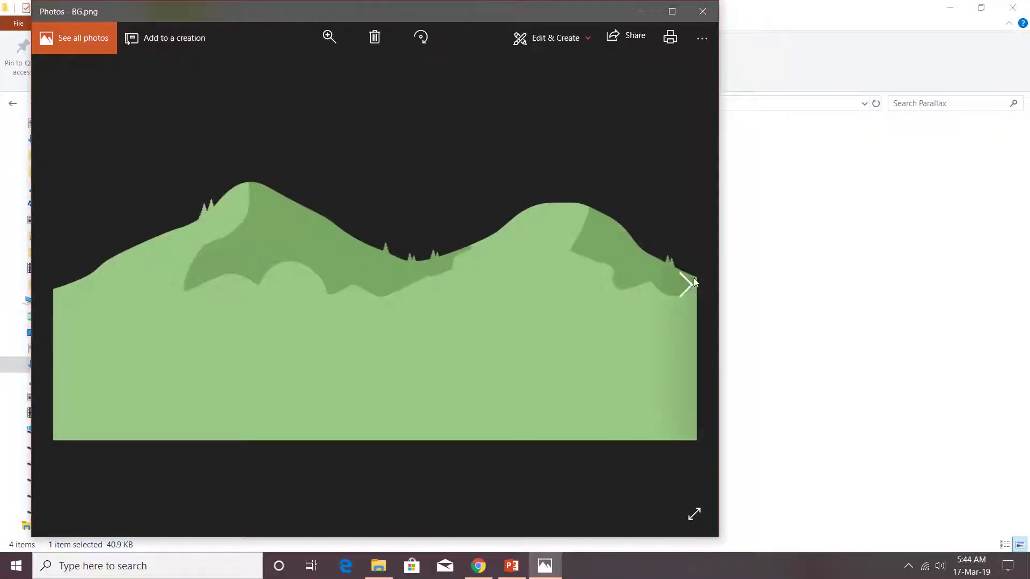
left_click(685, 291)
left_click(686, 292)
left_click(685, 291)
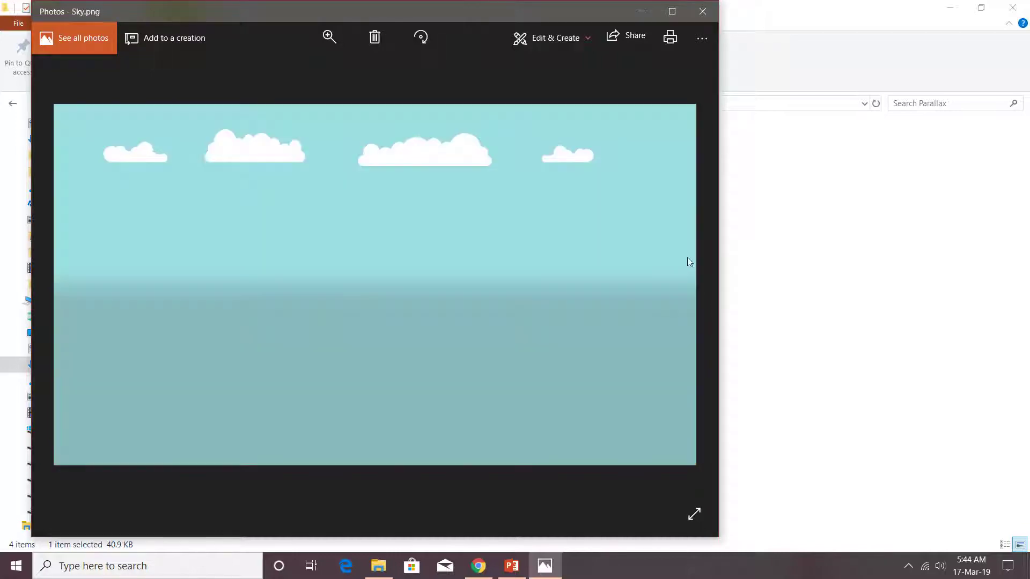
left_click(702, 11)
left_click(1013, 7)
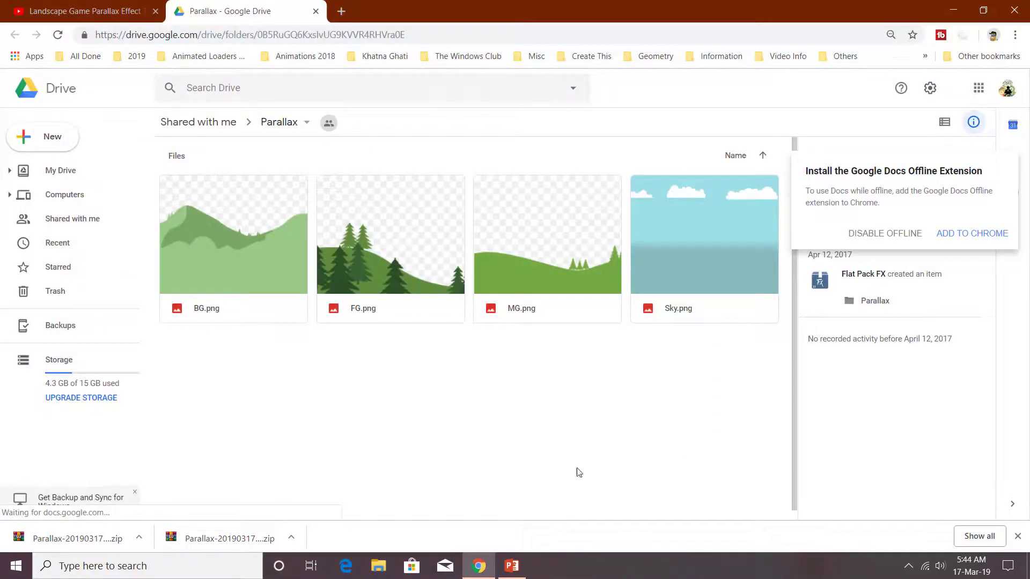
left_click(511, 566)
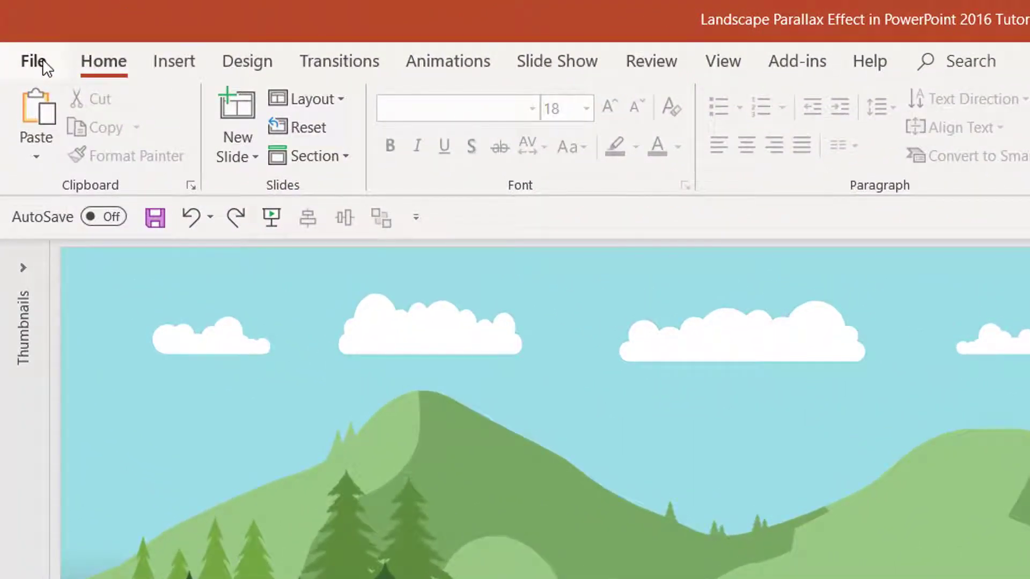
Create a new blank presentation from File > New
left_click(43, 60)
left_click(47, 171)
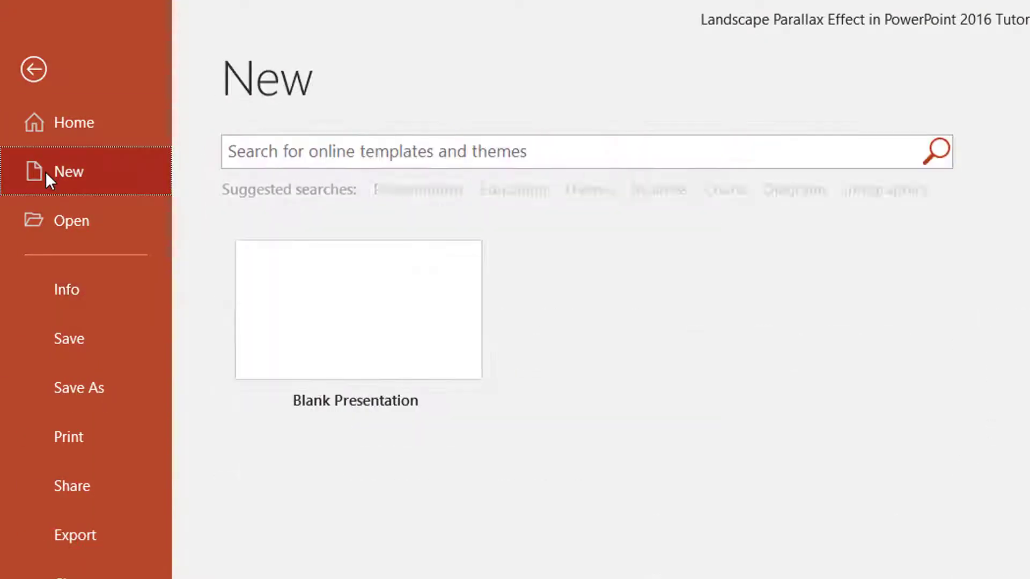
left_click(340, 339)
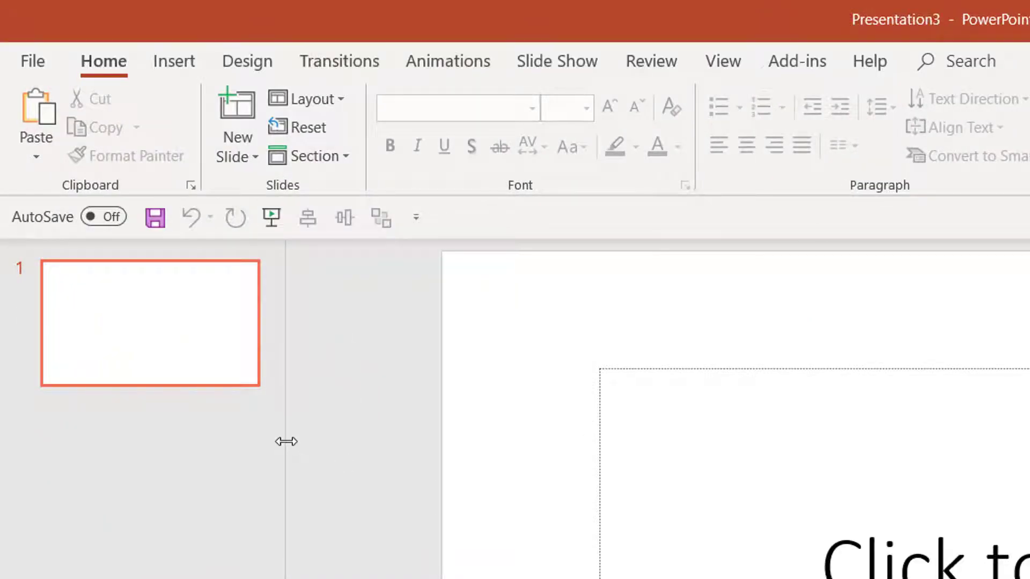
Collapse the thumbnail pane and switch the slide to the Blank layout
left_click_drag(286, 441, 8, 445)
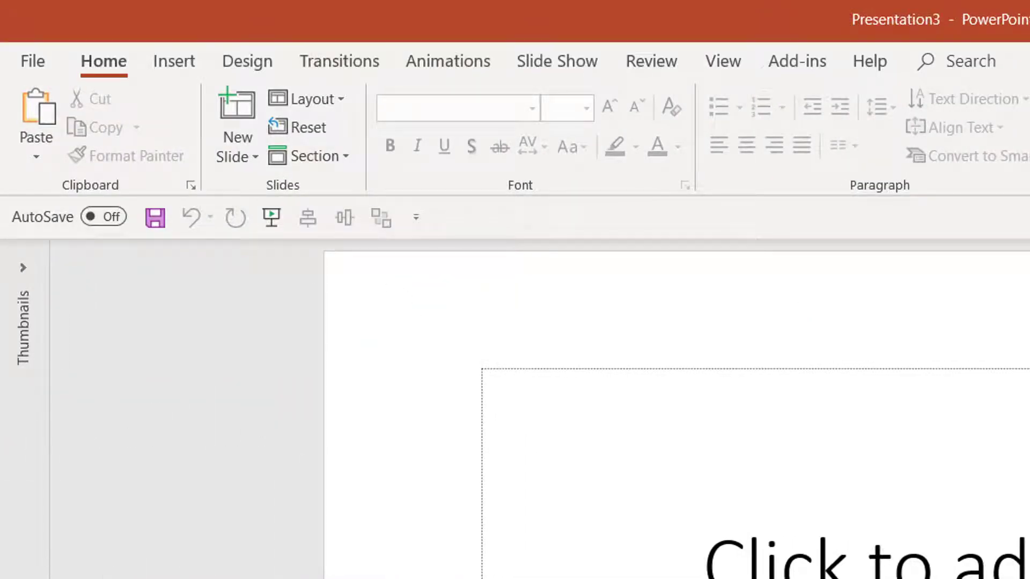
left_click(333, 102)
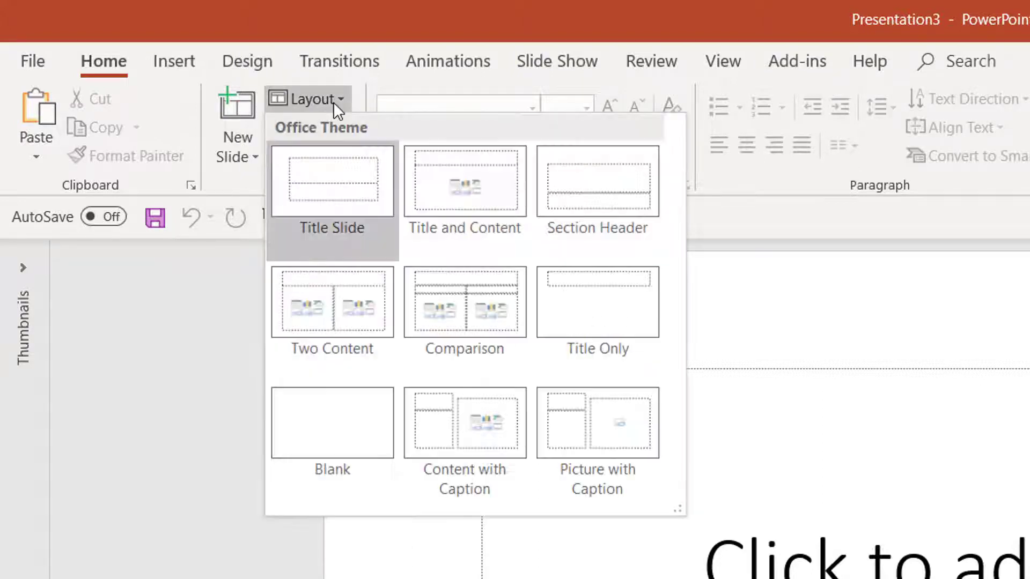
left_click(324, 414)
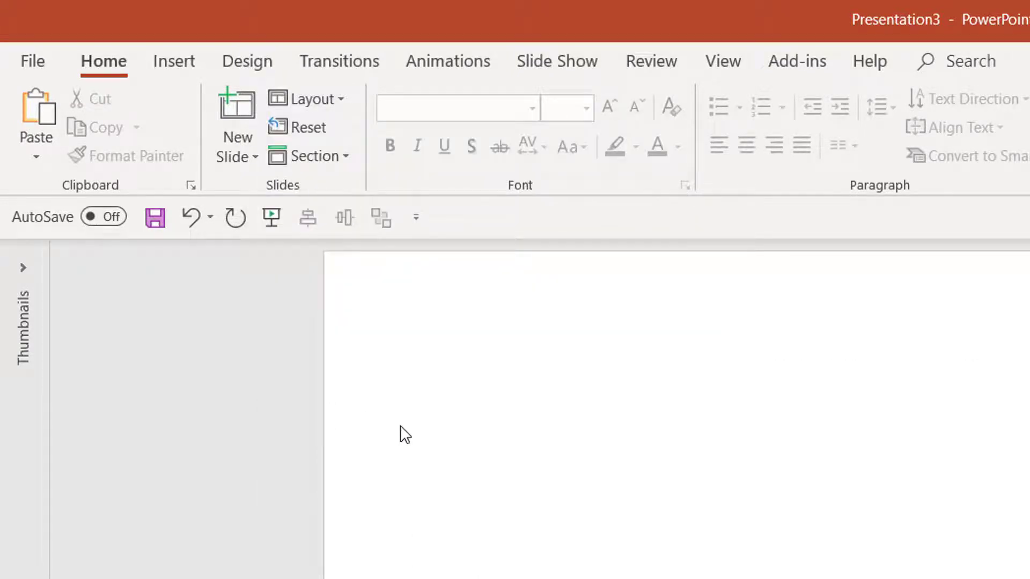
left_click(184, 63)
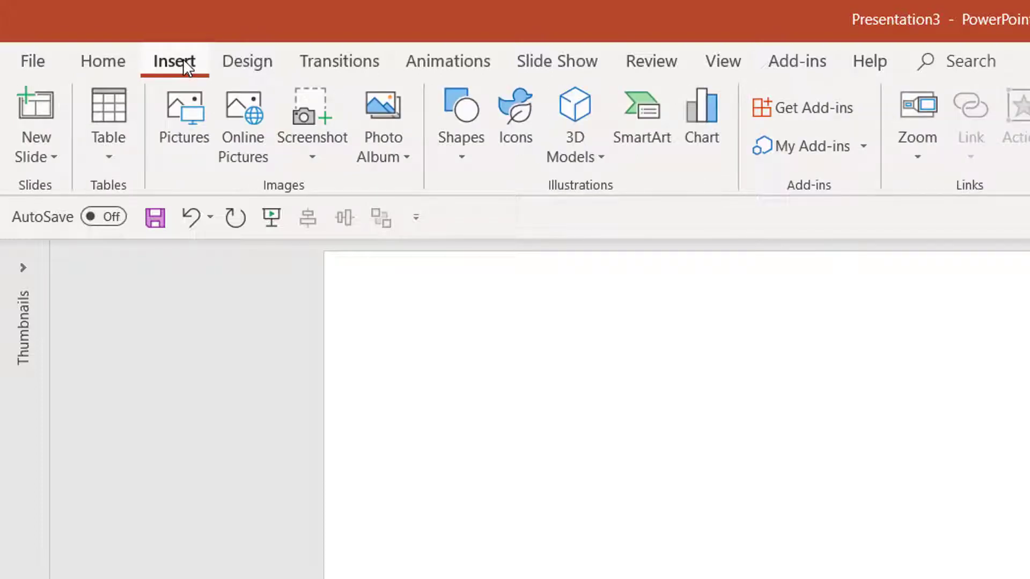
Insert the Sky image from Downloads > Parallax-2019… > Parallax onto the slide and zoom out
left_click(183, 127)
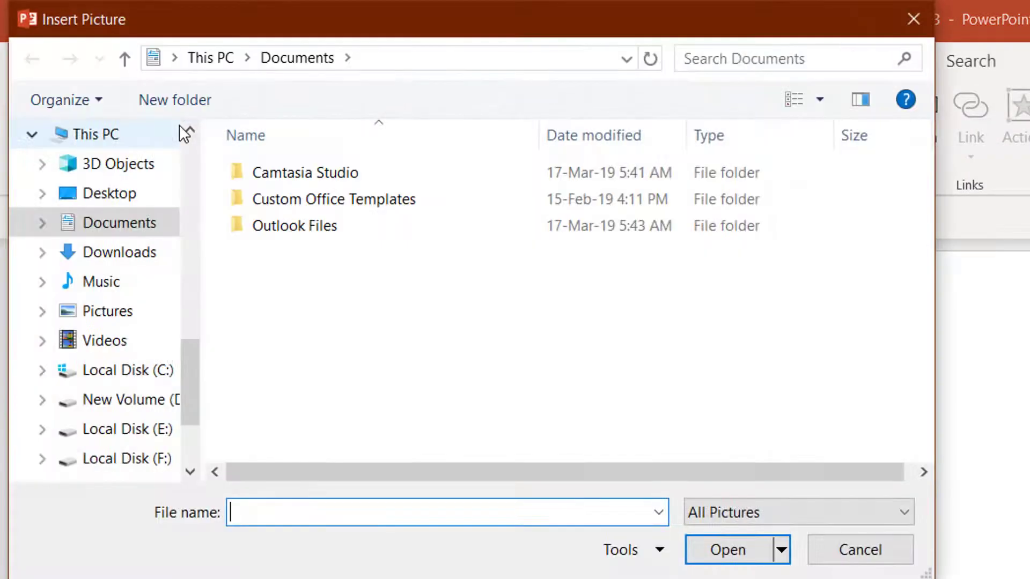
left_click(139, 253)
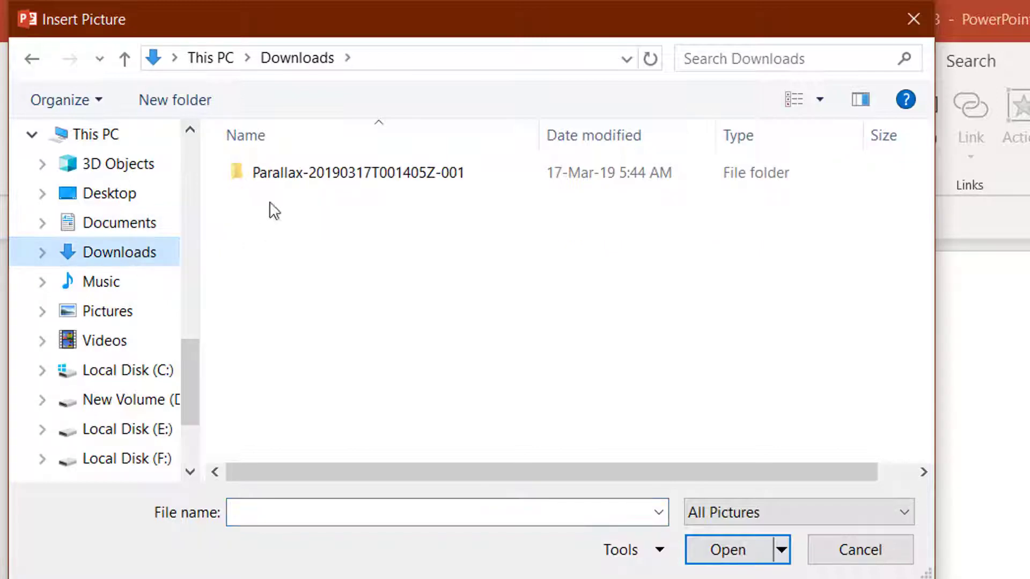
double_click(285, 174)
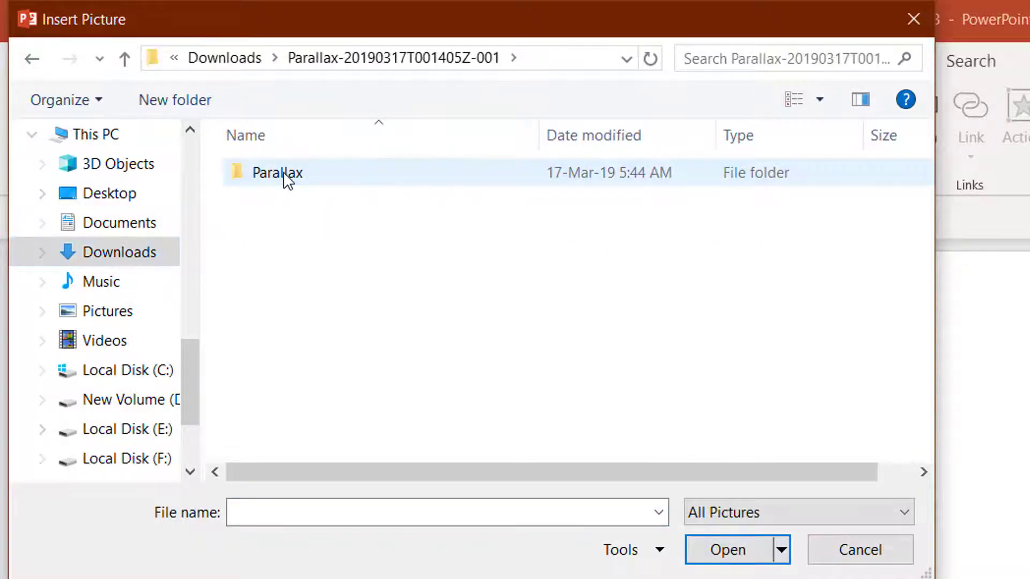
double_click(283, 170)
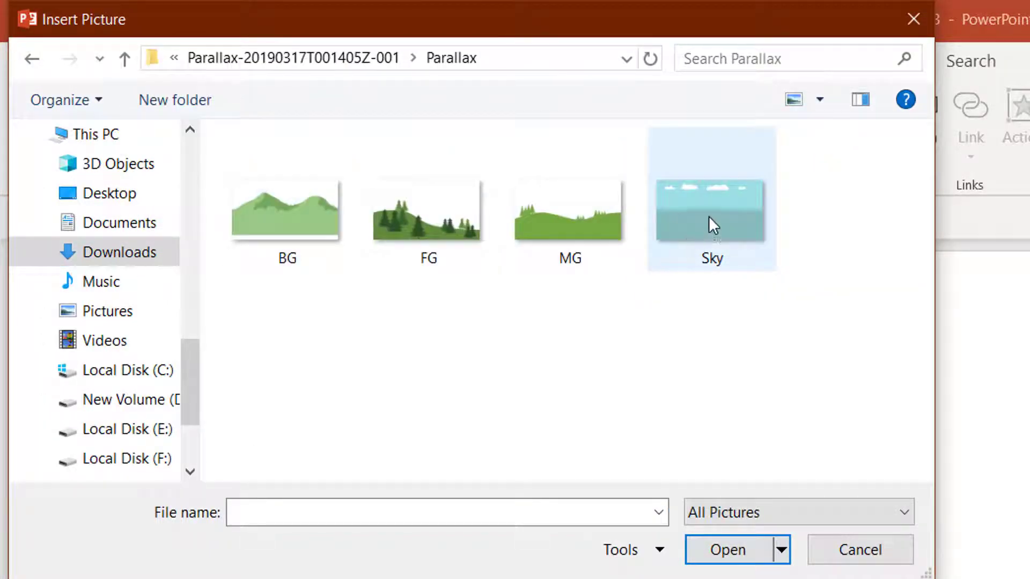
left_click(715, 203)
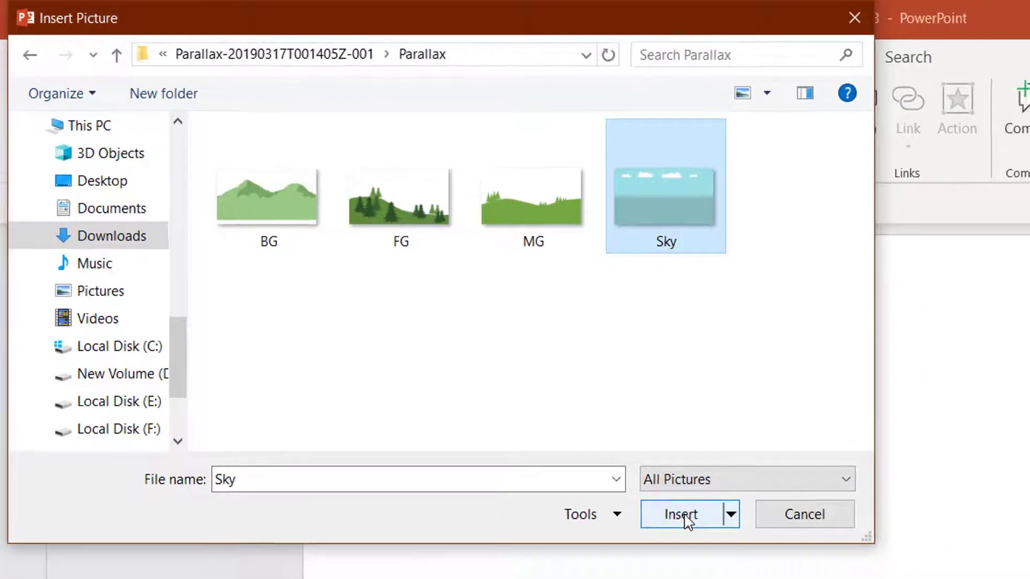
left_click(730, 552)
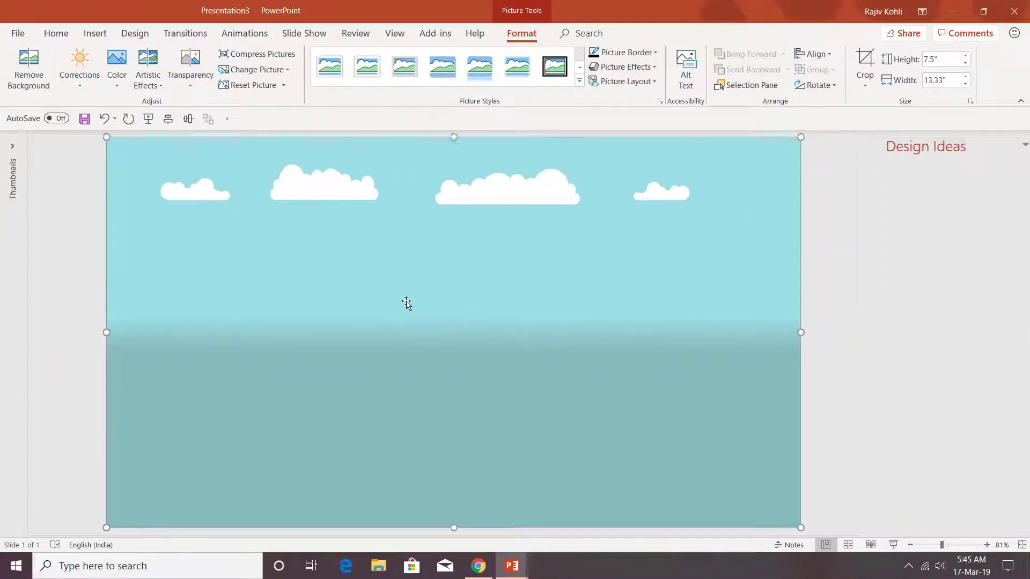
left_click(1014, 145)
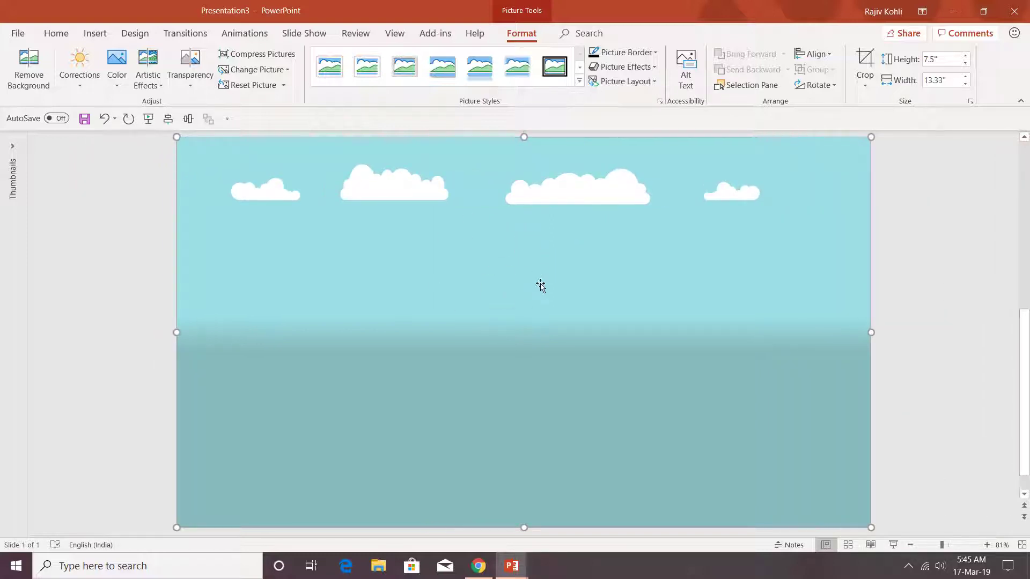
scroll(302, 295, "down", 6, "ctrl")
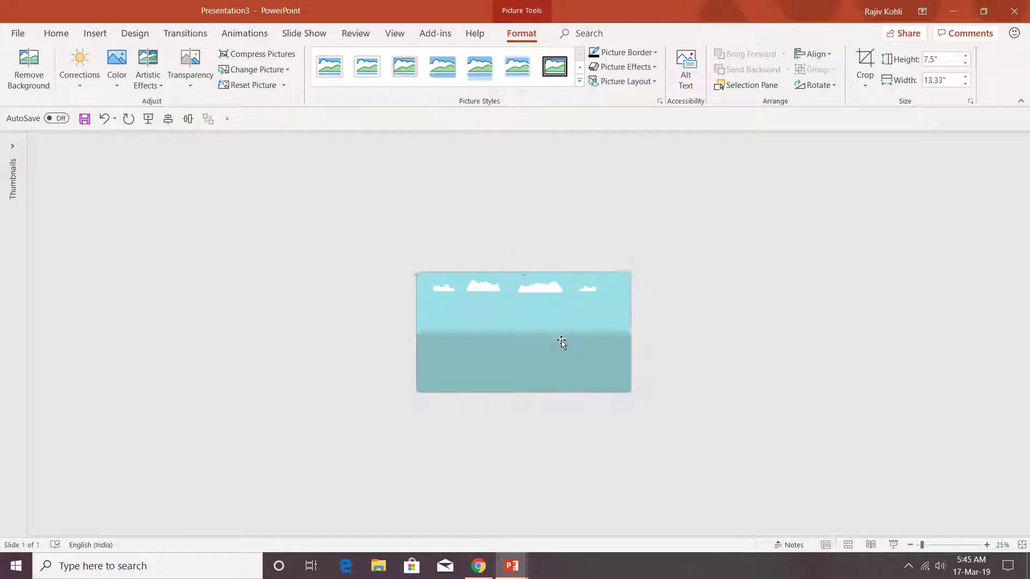
Duplicate the sky picture in line to the right of the original, then select both copies
key("Left")
key("Left")
key("Left")
key("Left")
key("Left")
key("Left")
key("Left")
key("Left")
key("Left")
key("Left")
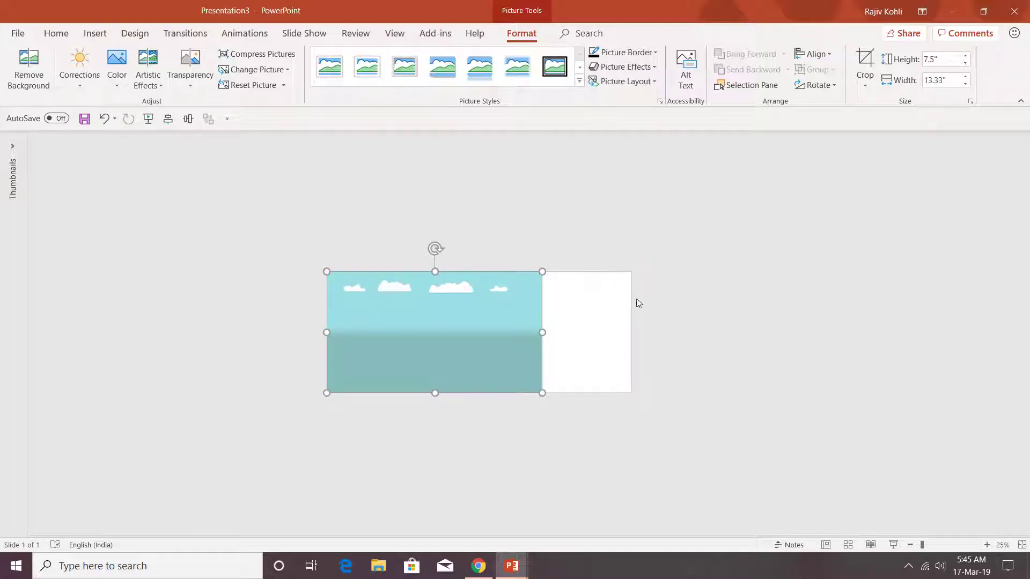
key("ctrl+z")
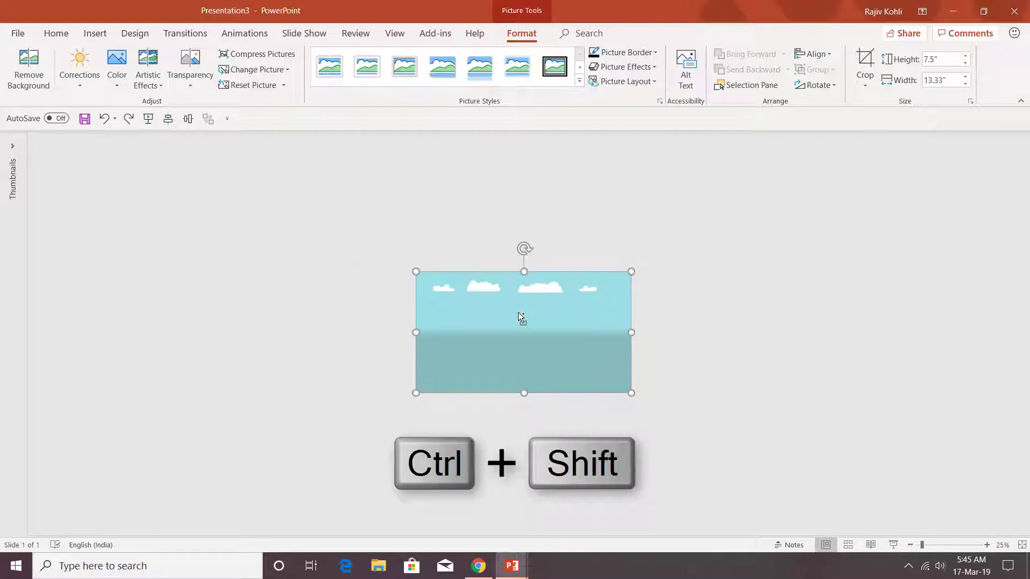
left_click_drag(494, 320, 651, 320)
left_click_drag(679, 316, 706, 315)
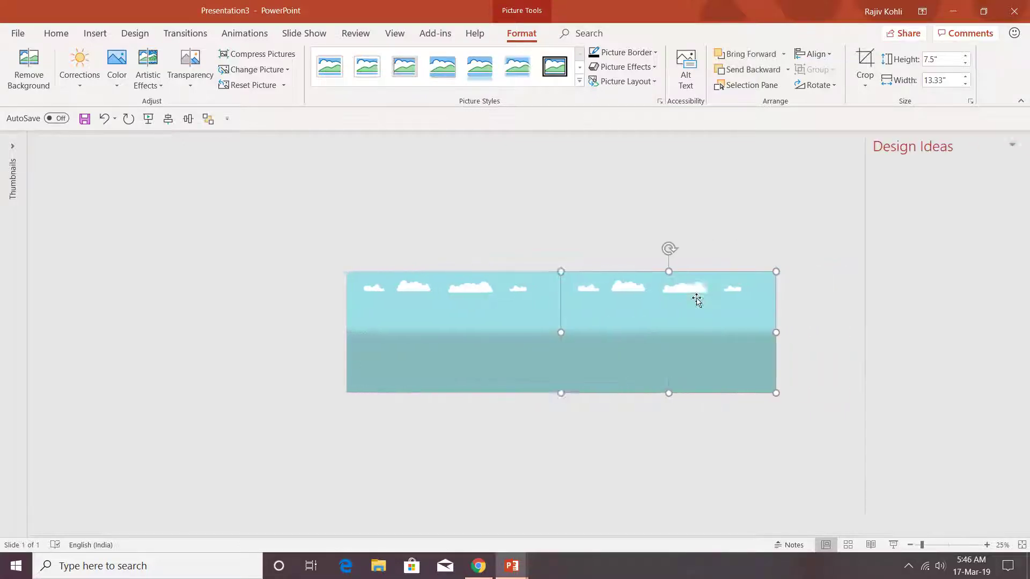
left_click(441, 329)
left_click(600, 326, "shift")
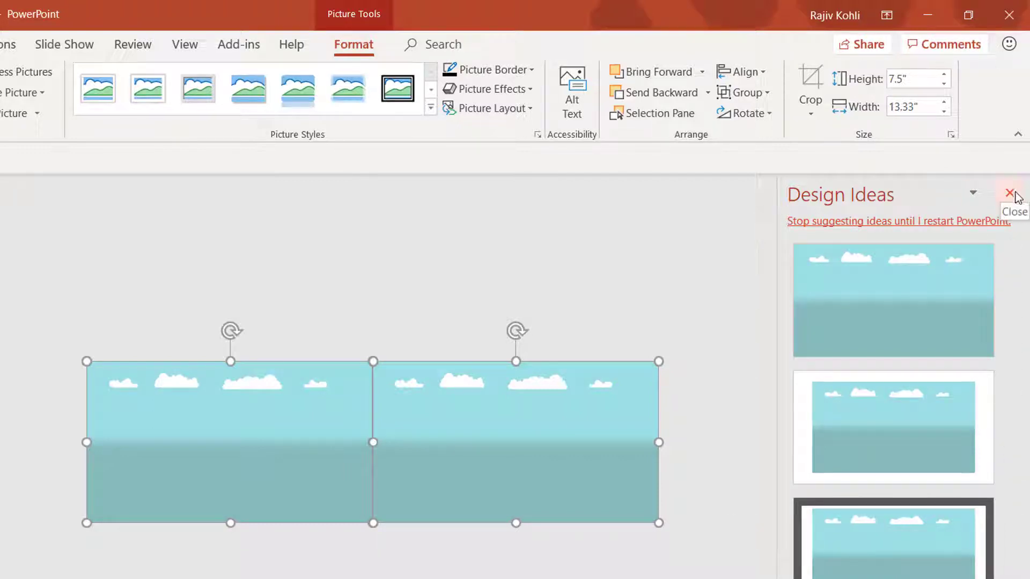
Group the two sky pictures into one 26.67 by 7.5 inch strip
left_click(957, 223)
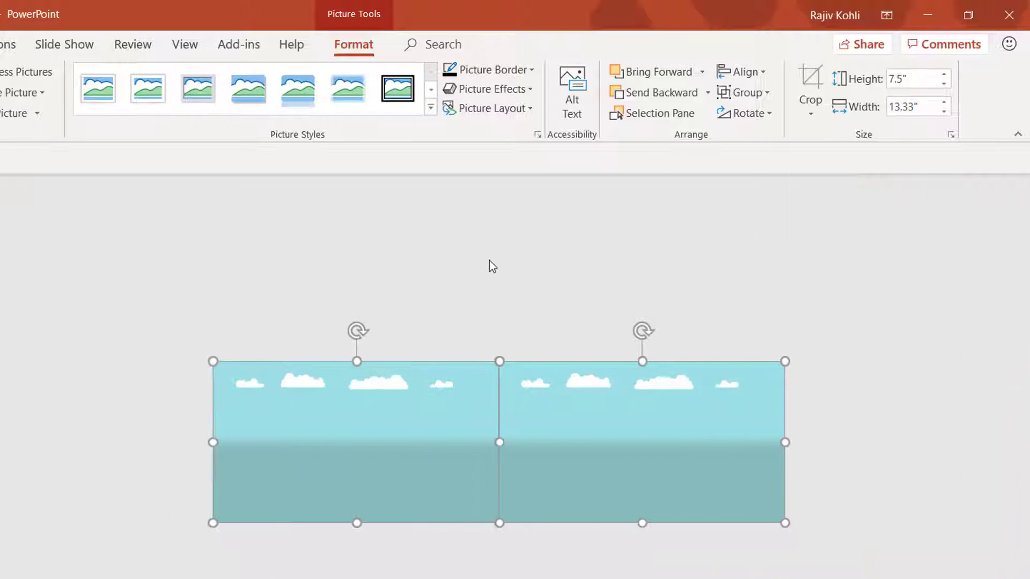
left_click(517, 307)
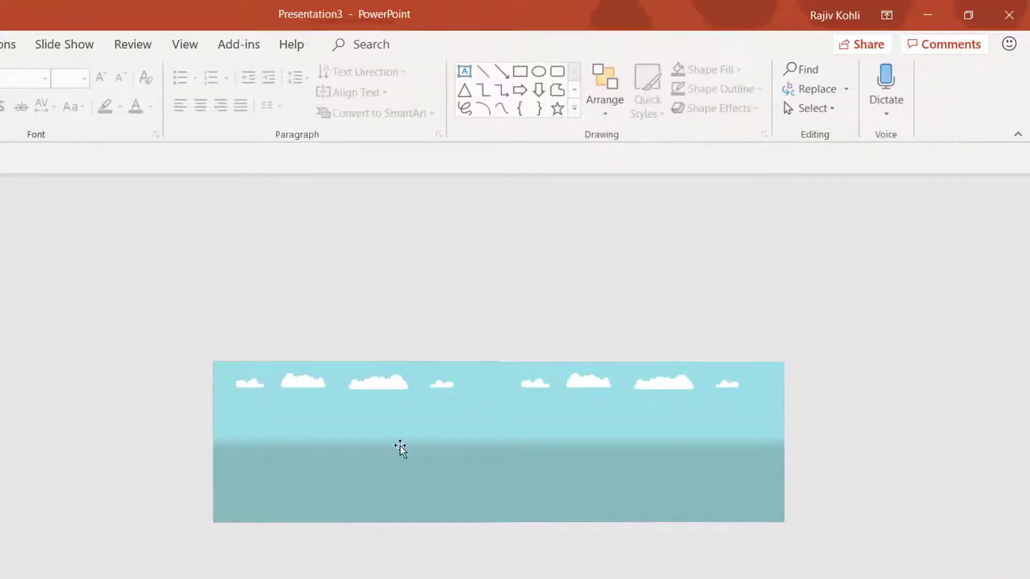
left_click(334, 416)
left_click(580, 414, "shift")
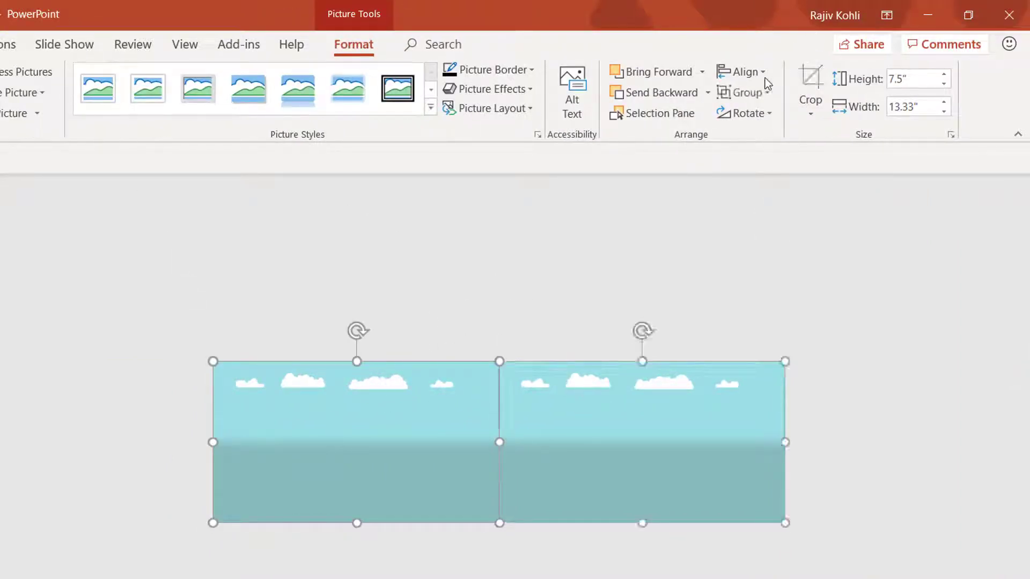
left_click(743, 92)
left_click(743, 110)
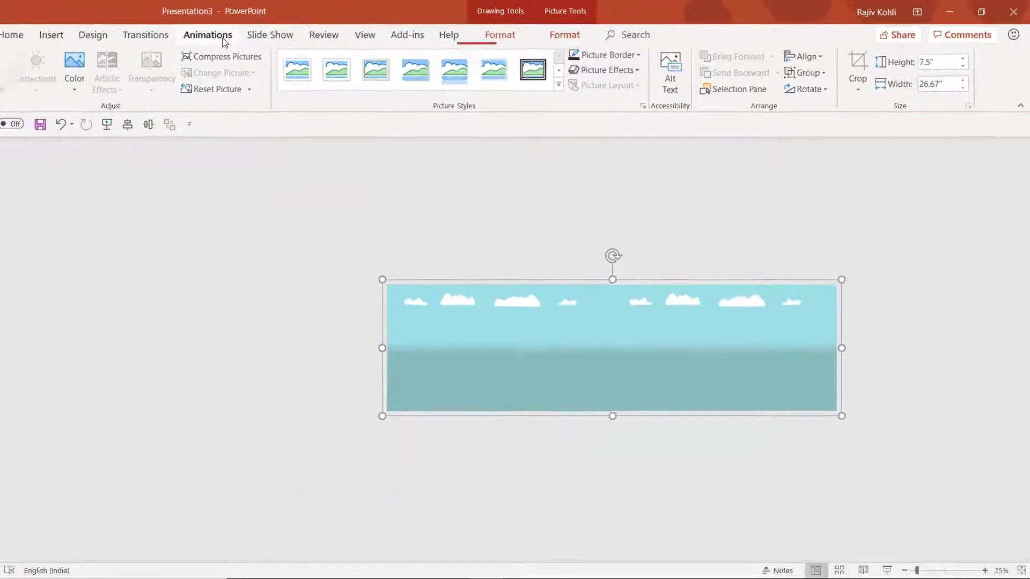
left_click(244, 33)
Add a Lines_Curves Left motion path to the sky group, spanning one picture width
left_click(680, 88)
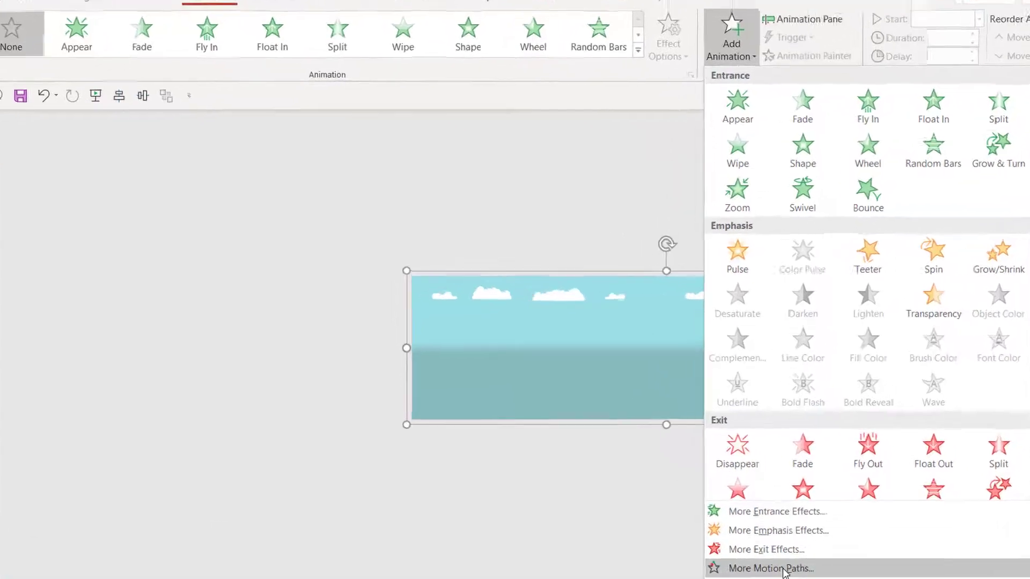
left_click(729, 518)
scroll(558, 295, "down", 1)
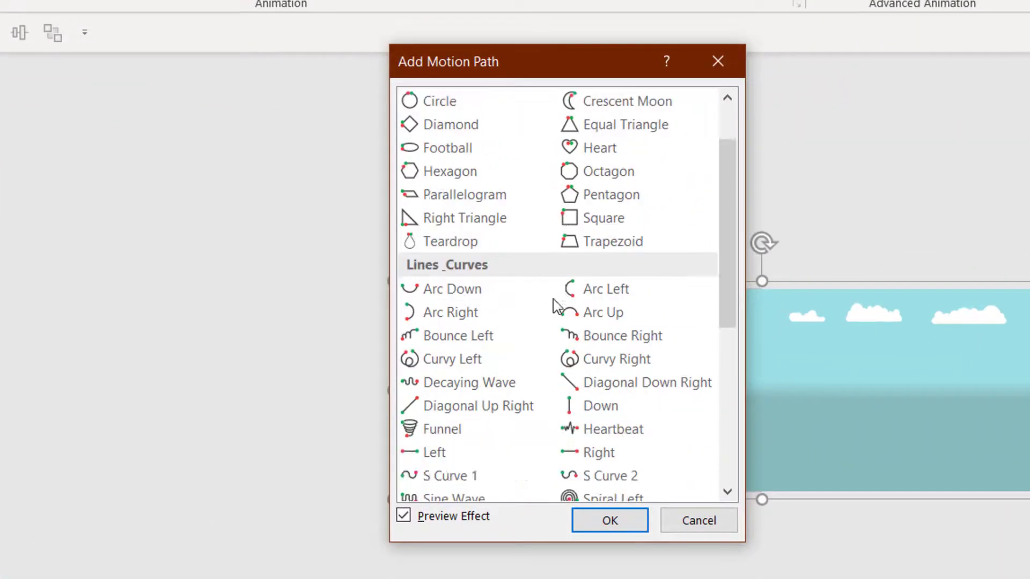
left_click(472, 456)
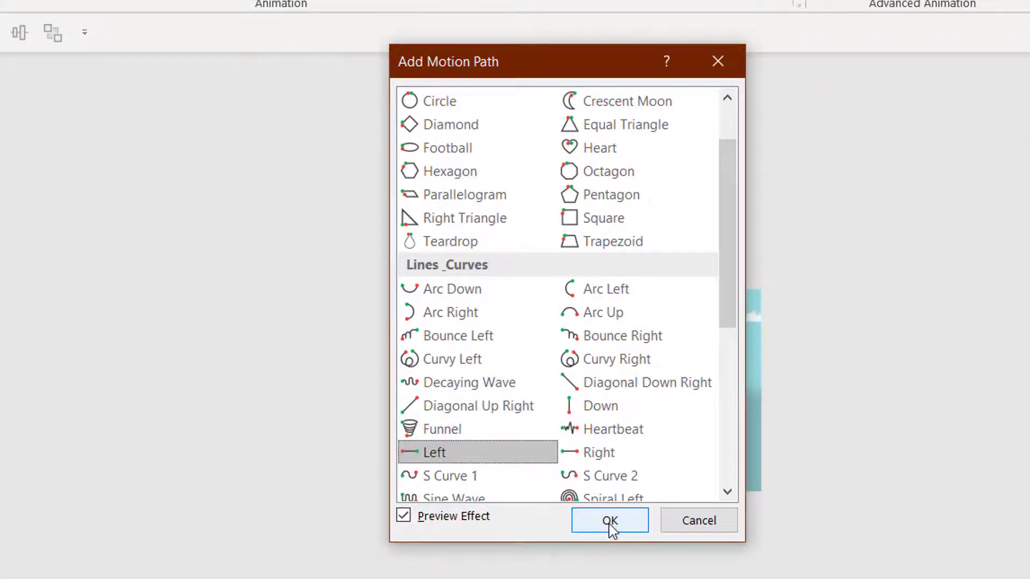
left_click(610, 521)
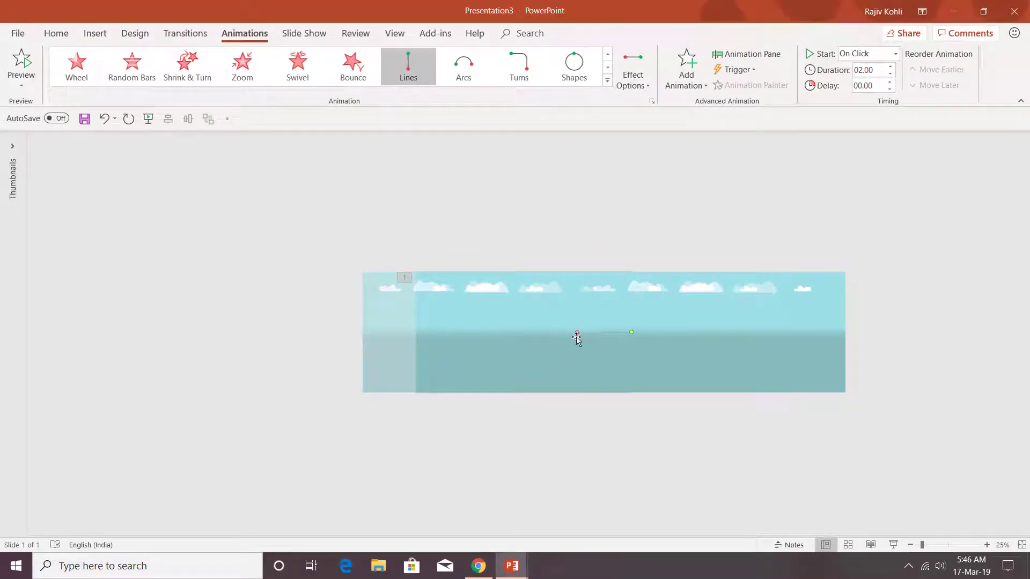
left_click_drag(577, 333, 426, 335)
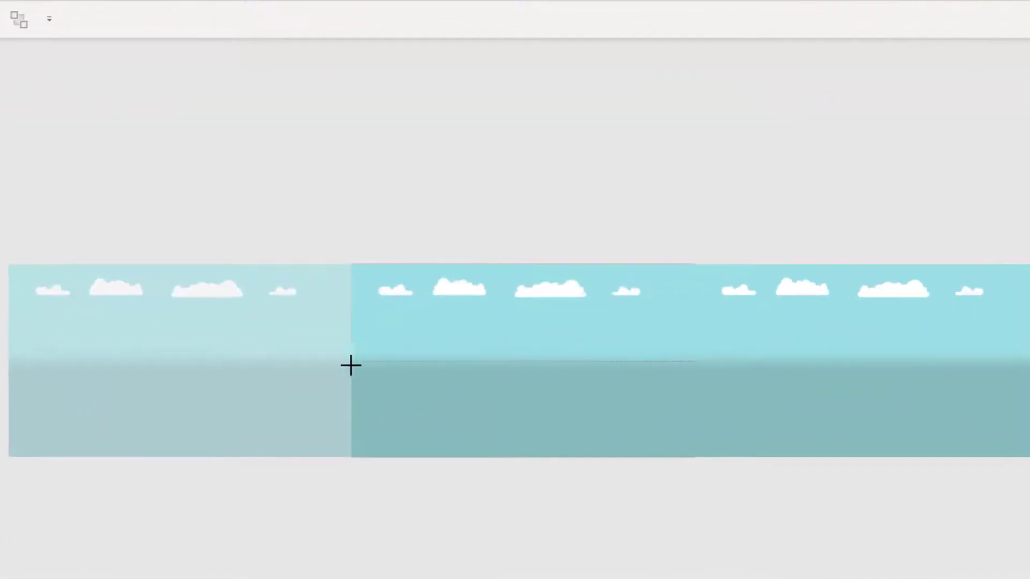
mouse_move(351, 366)
left_mouse_down()
mouse_move(382, 365)
mouse_move(352, 367)
left_mouse_up()
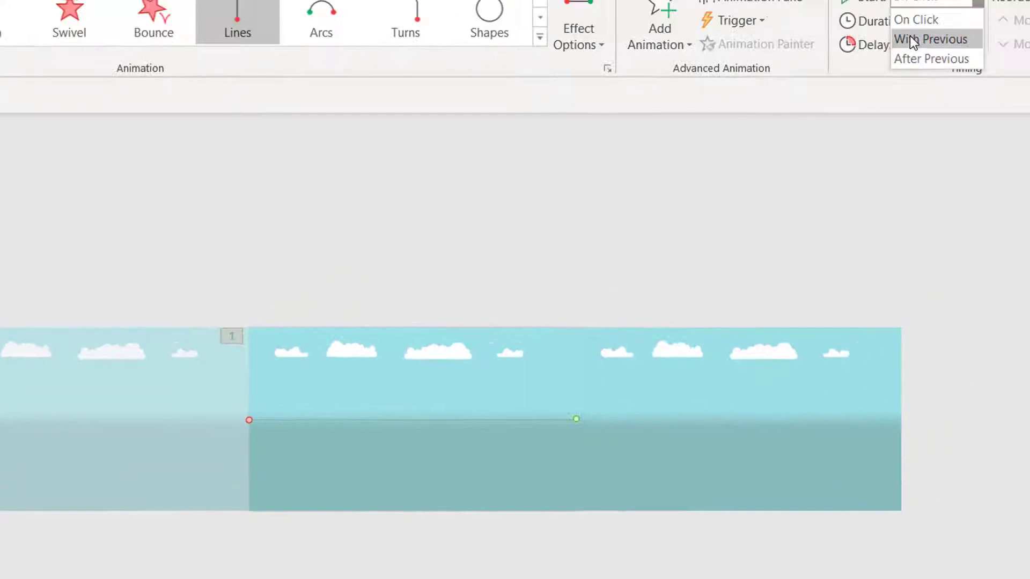
Make the cloud group's Left path start With Previous and last 20 seconds
left_click(910, 35)
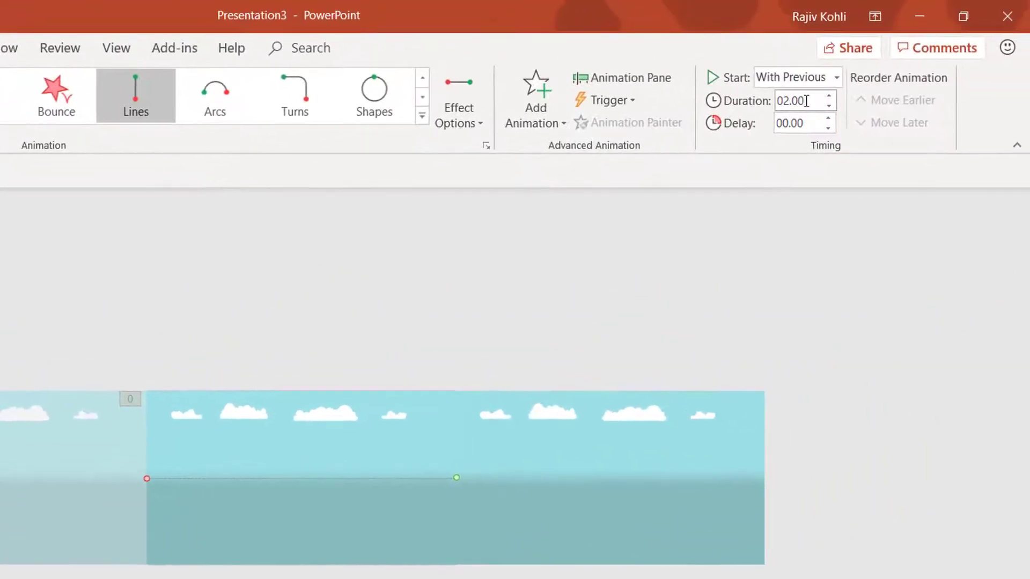
double_click(809, 105)
type("2")
Set smooth start and end to 0, repeat Until End of Slide, and play the slide show
left_click(655, 79)
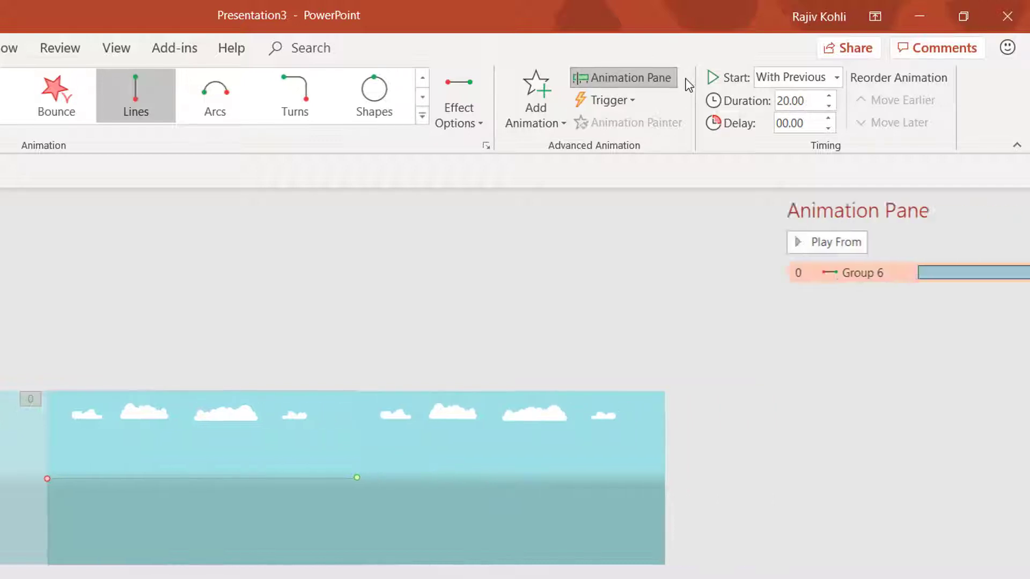
double_click(799, 272)
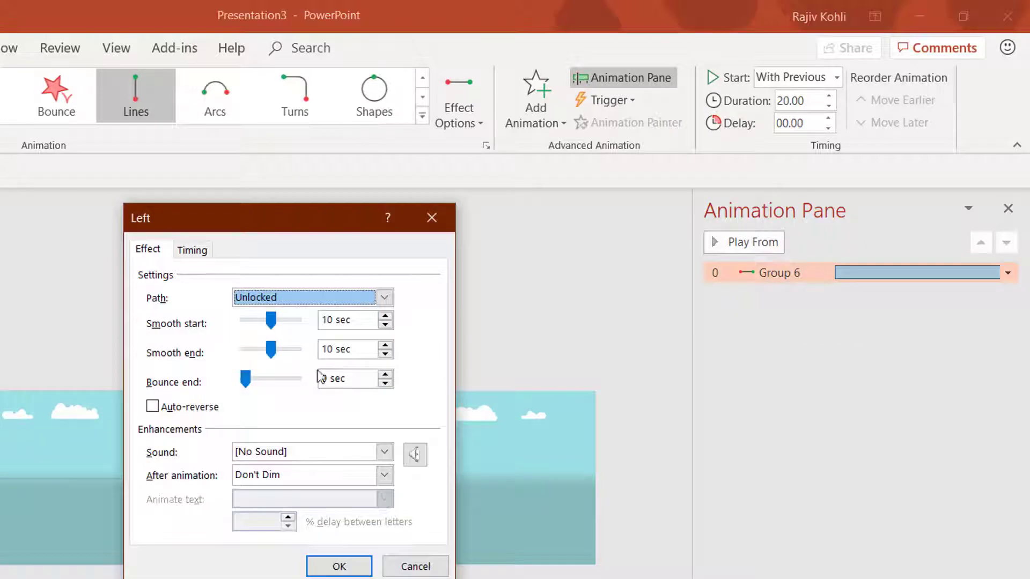
left_click(271, 350)
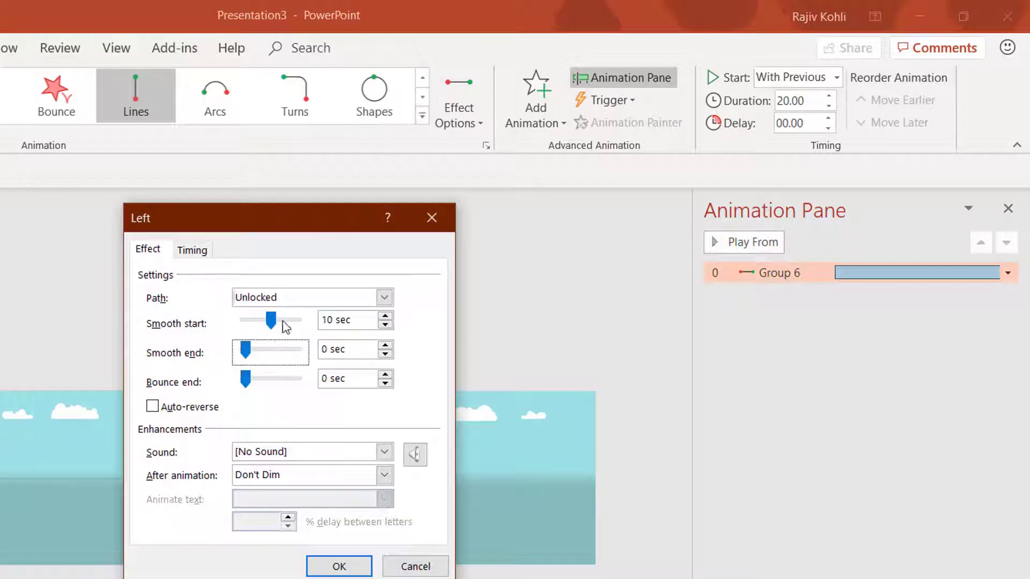
left_click_drag(271, 320, 230, 329)
left_click(194, 250)
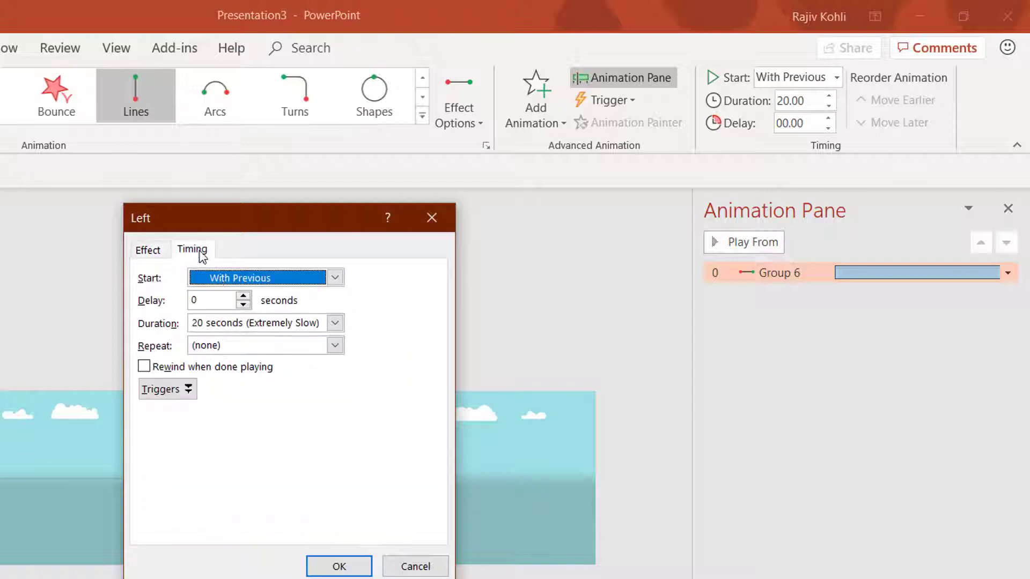
left_click(333, 346)
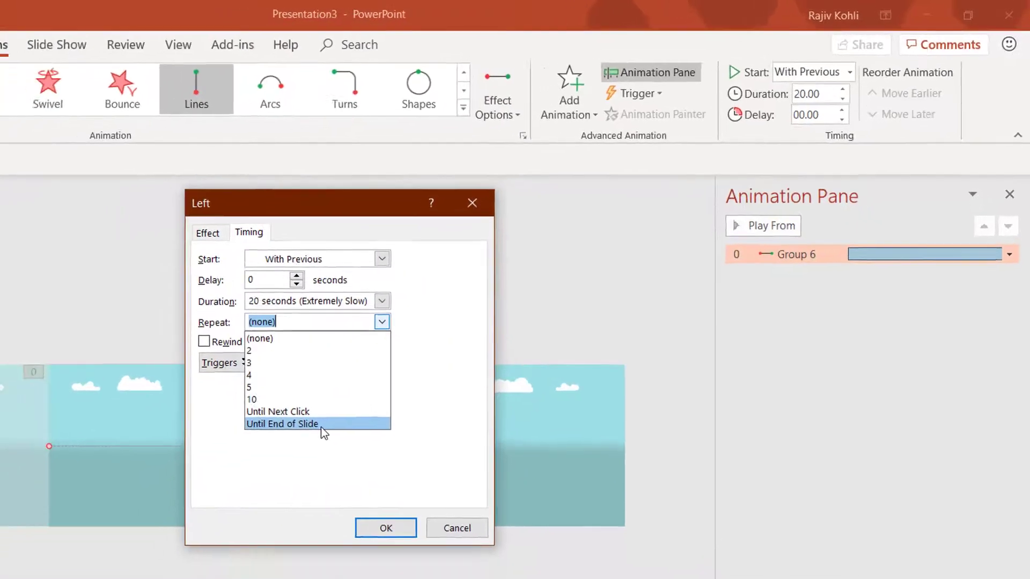
left_click(269, 454)
left_click(551, 394)
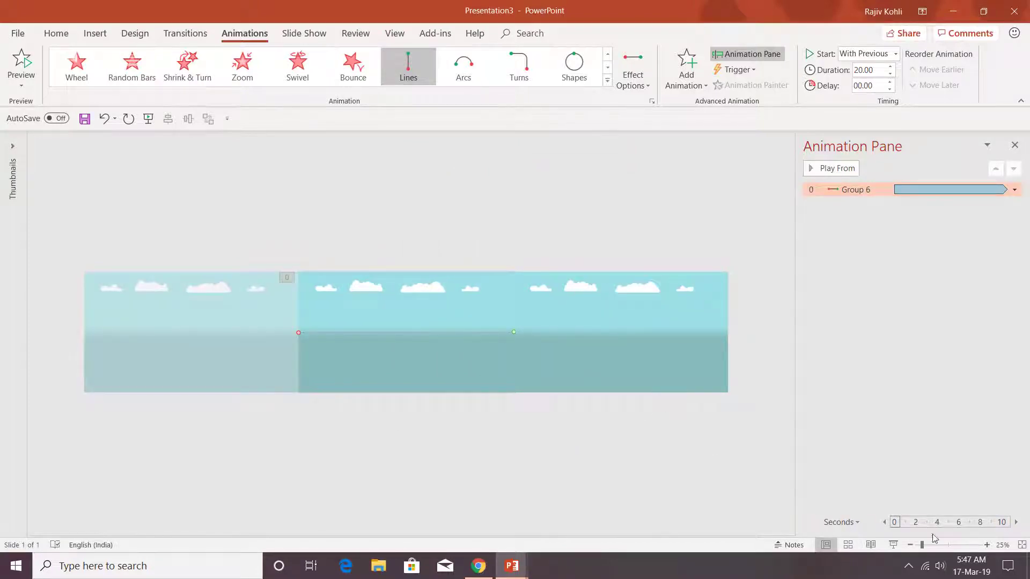
left_click(893, 545)
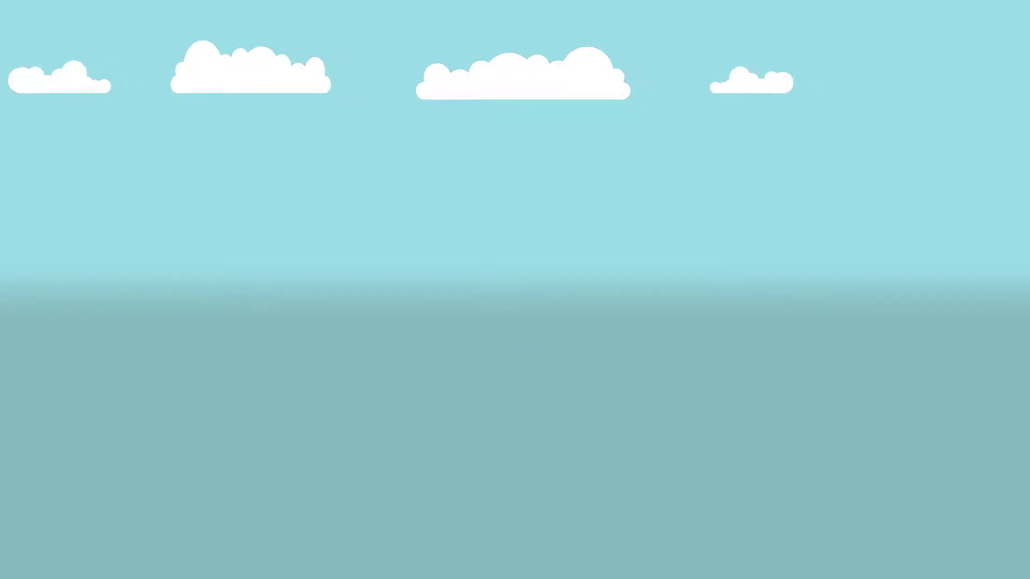
Exit the show, nudge the path's start point, and review Group 6's Timing settings
key("Escape")
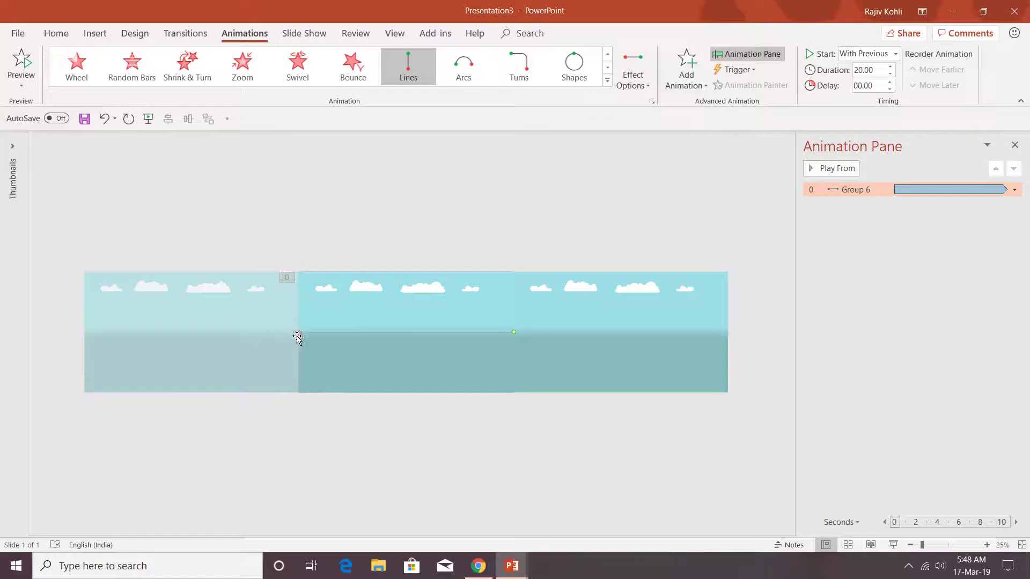
left_click_drag(298, 333, 275, 340)
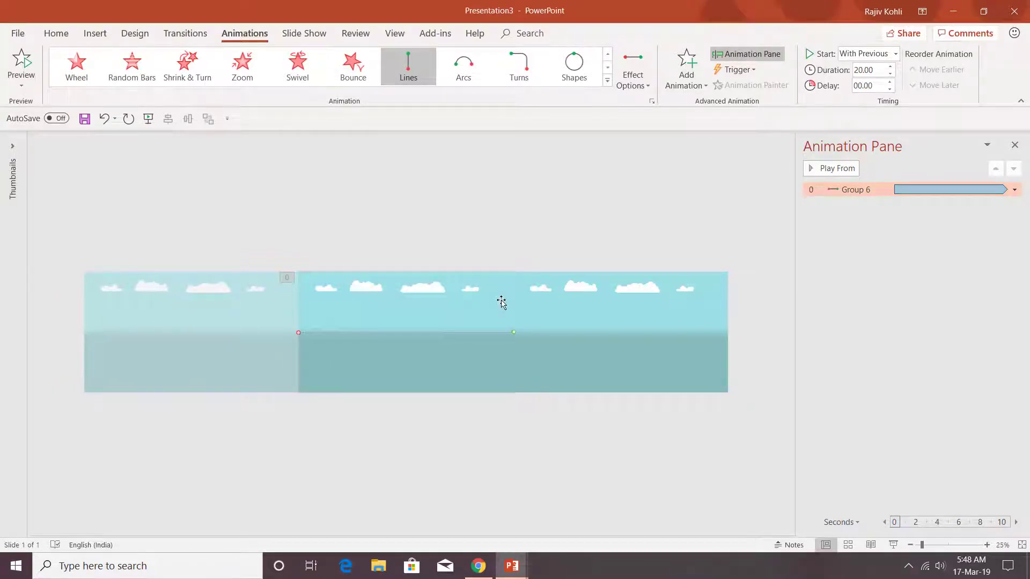
double_click(850, 190)
left_click(447, 173)
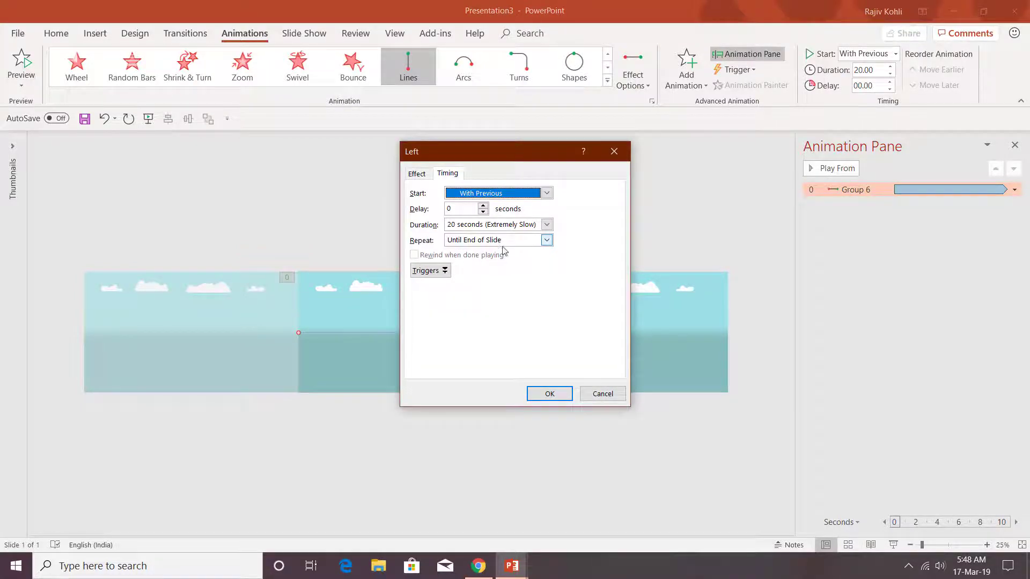
key("Return")
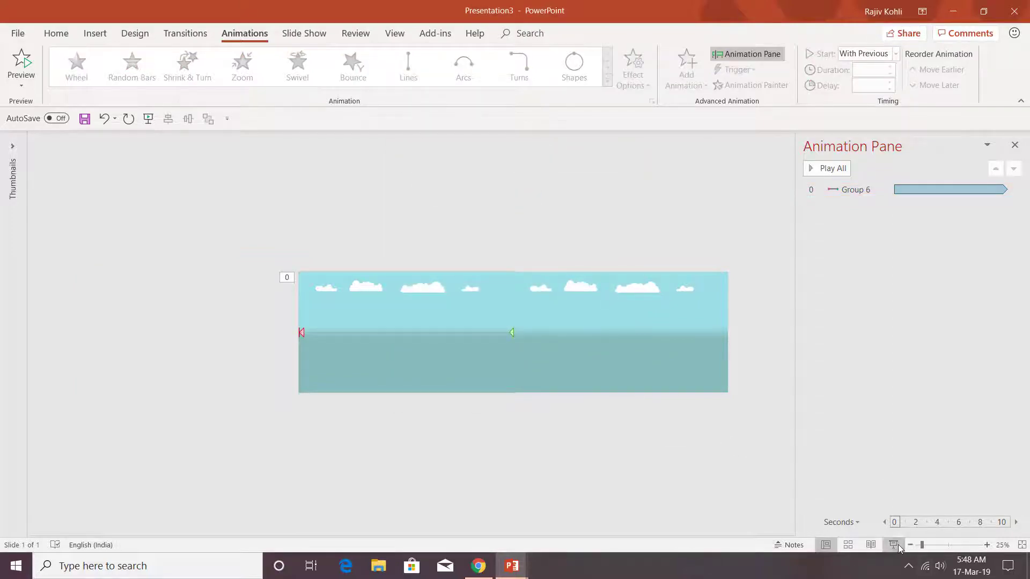
Preview the clouds drifting left in a slide show, then return to editing
left_click(894, 545)
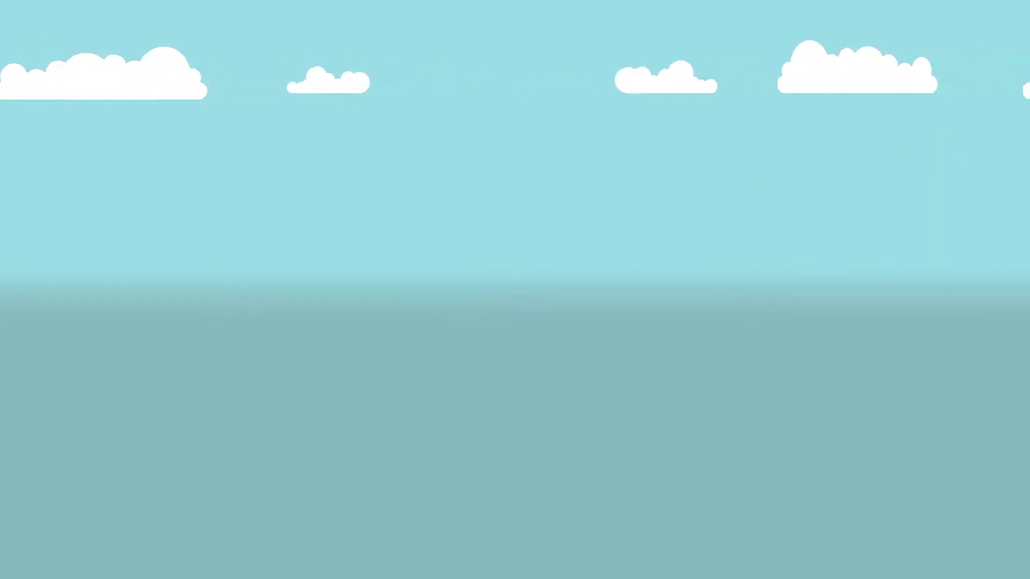
key("Escape")
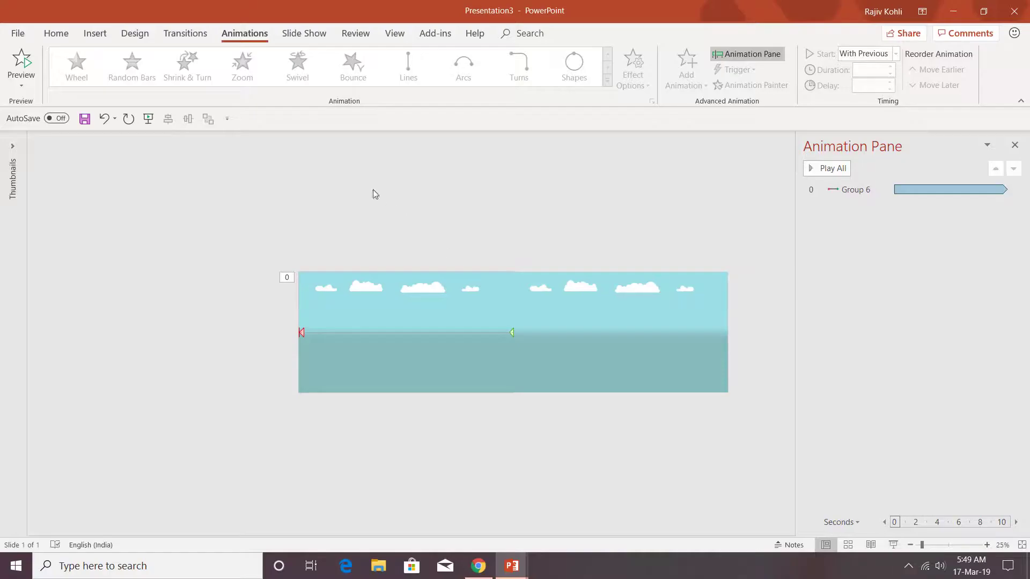
left_click(95, 33)
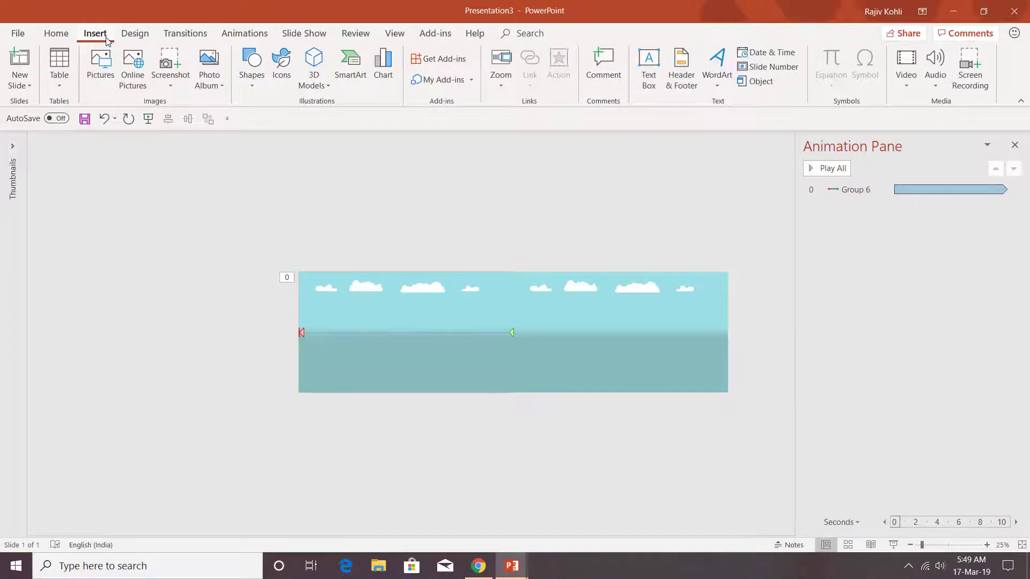
Insert the BG mountains picture from the Parallax folder onto the slide
left_click(100, 63)
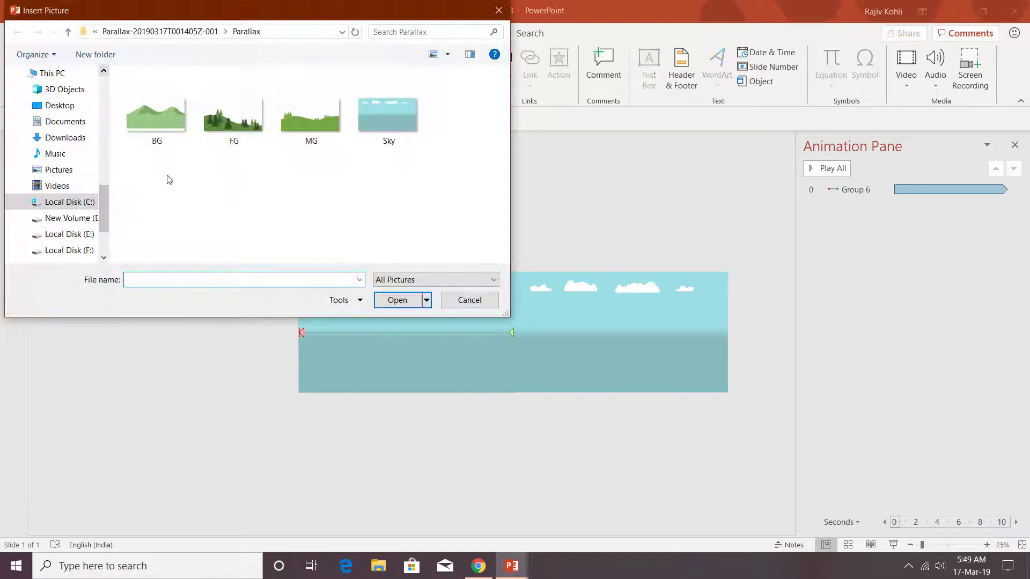
left_click(148, 127)
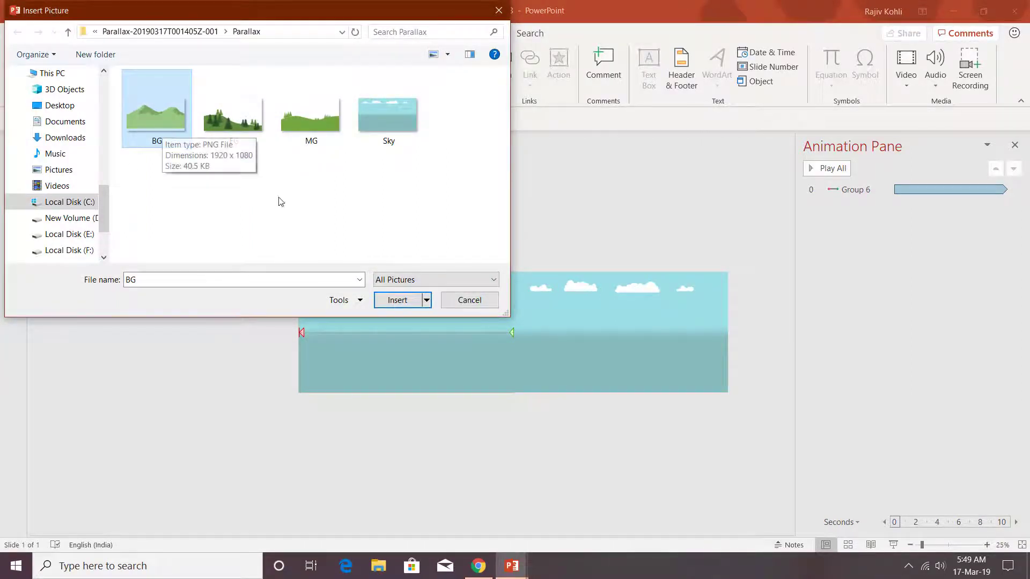
left_click(410, 304)
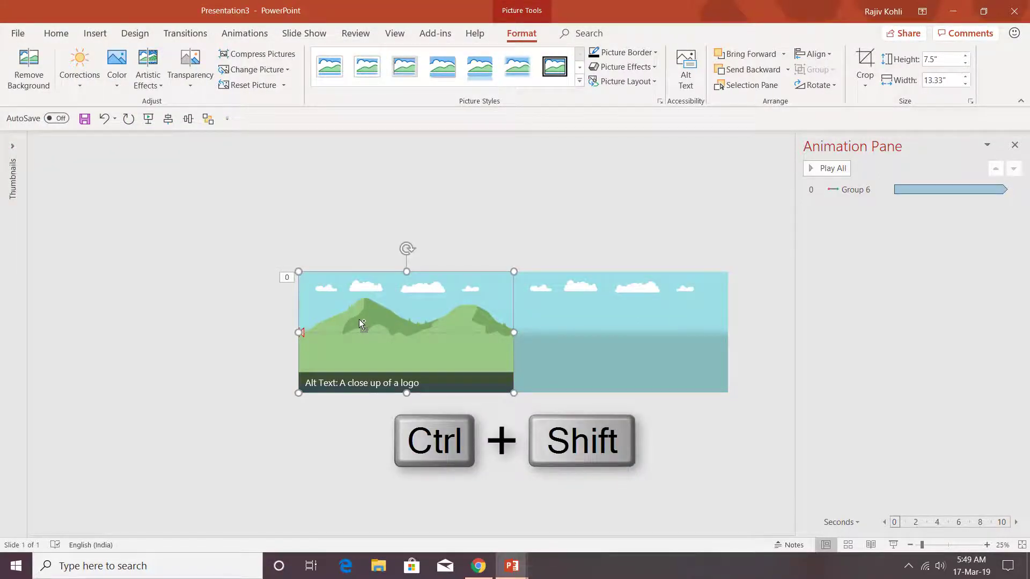
Duplicate the mountains picture to the right and flip the copy horizontally
left_click_drag(359, 320, 540, 345)
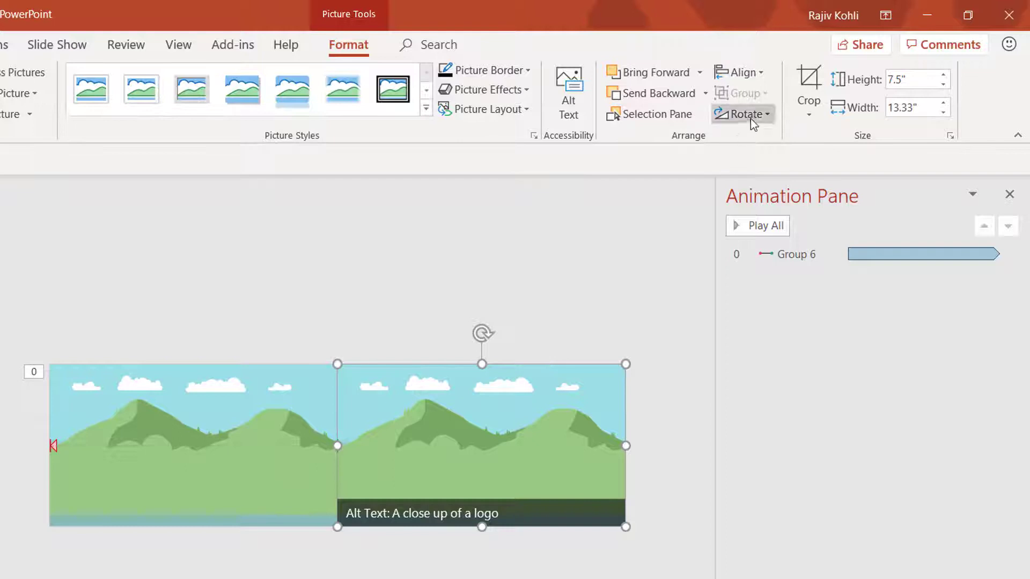
left_click(751, 118)
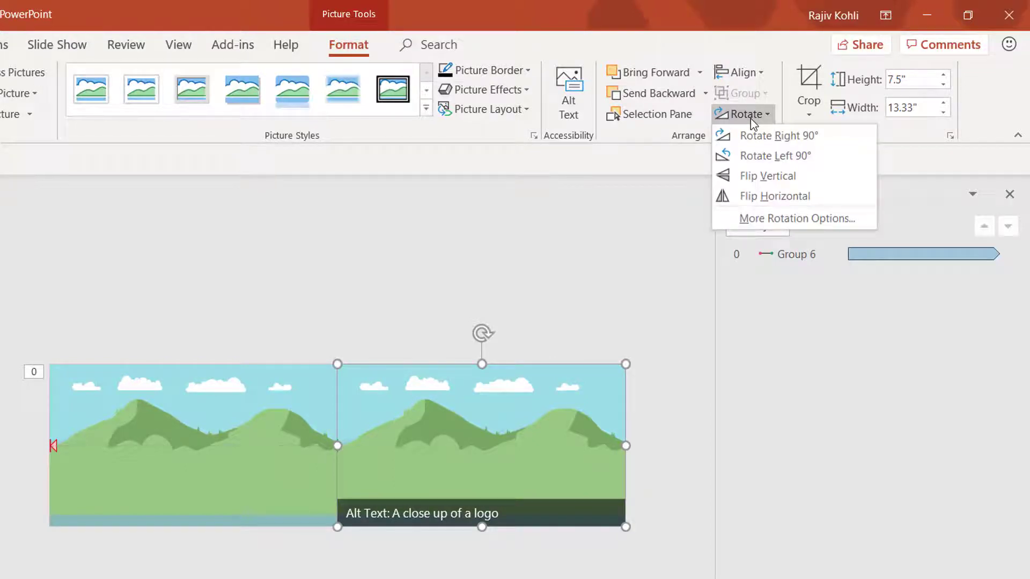
left_click(751, 197)
left_click(751, 196)
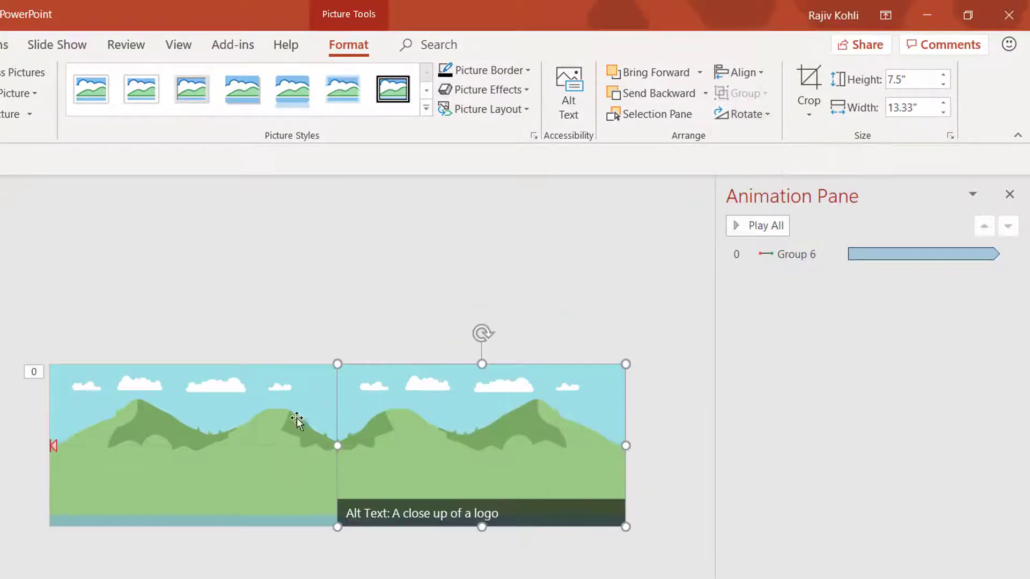
left_click(237, 419)
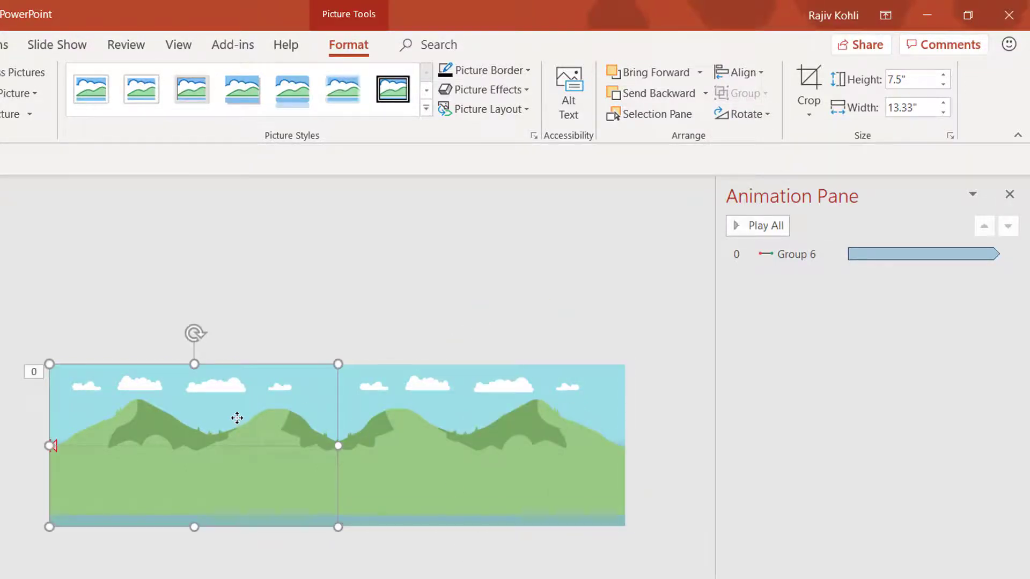
left_click(386, 430)
scroll(481, 527, "down", 4)
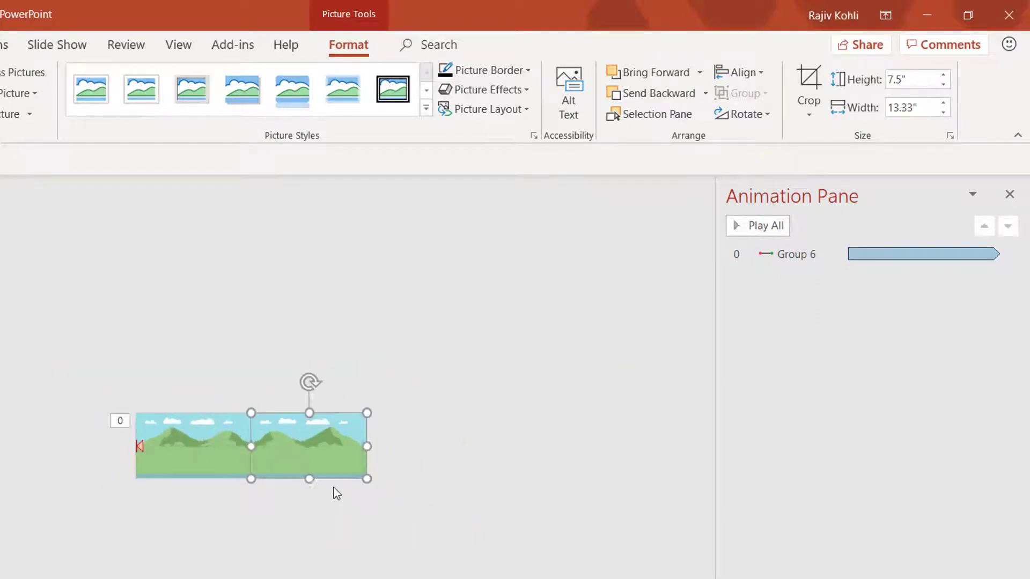
scroll(328, 474, "up", 4)
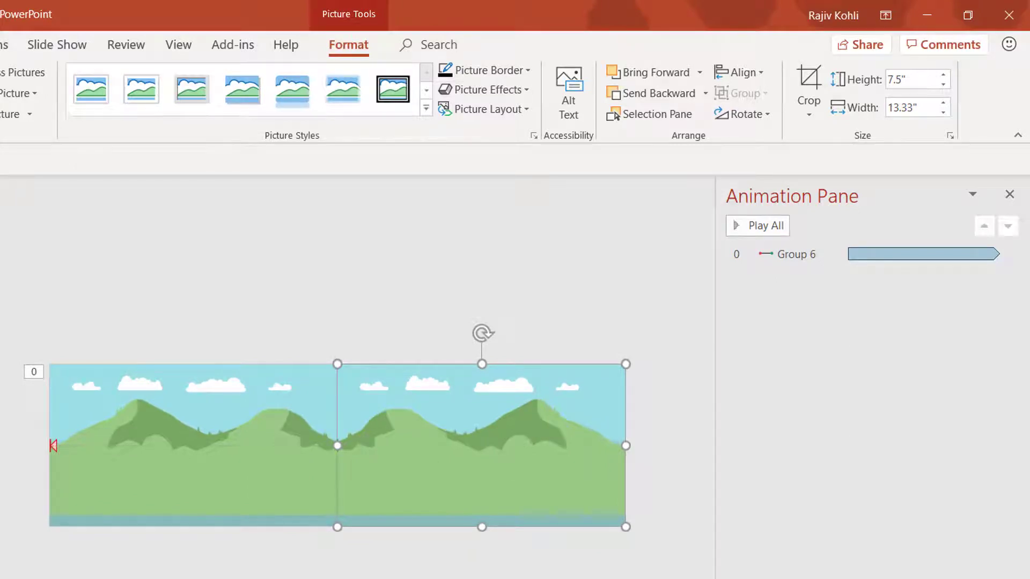
scroll(355, 436, "down", 3)
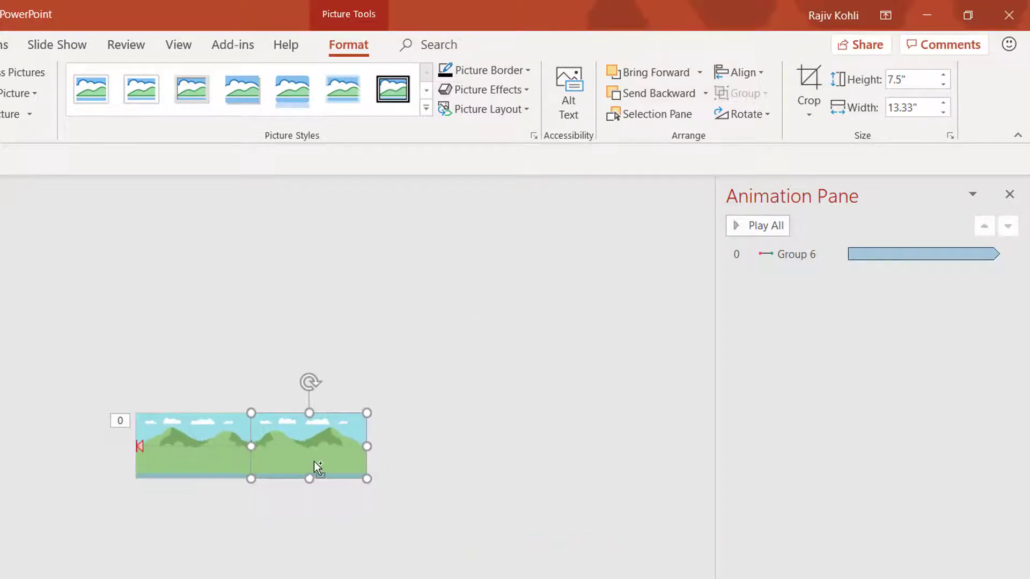
Place another mountains copy further right and mirror it horizontally
left_click_drag(288, 452, 405, 453)
left_click(765, 114)
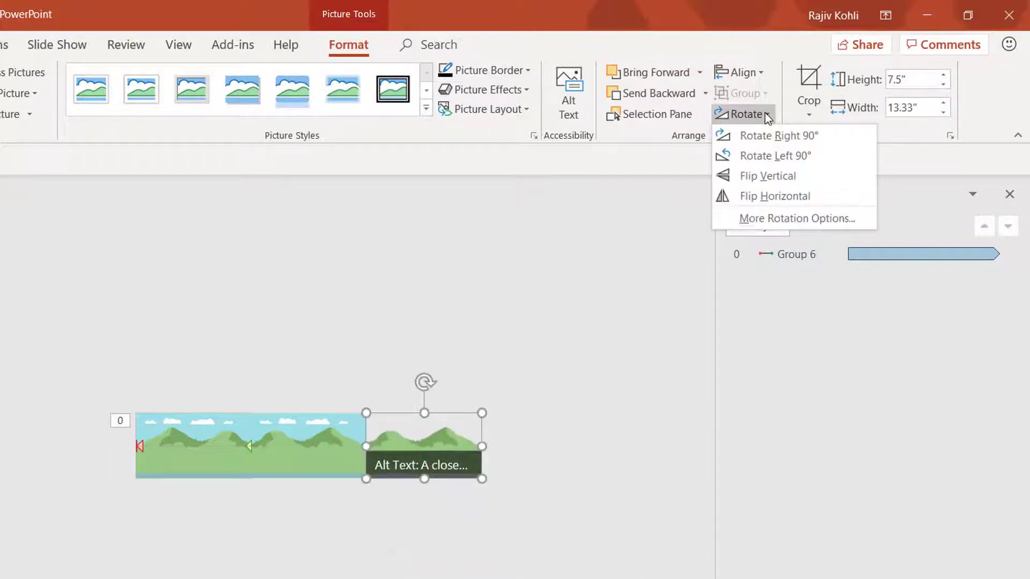
left_click(758, 196)
Group the three mountain pictures into one 40-by-7.5-inch strip
left_click(370, 421)
left_click(190, 468)
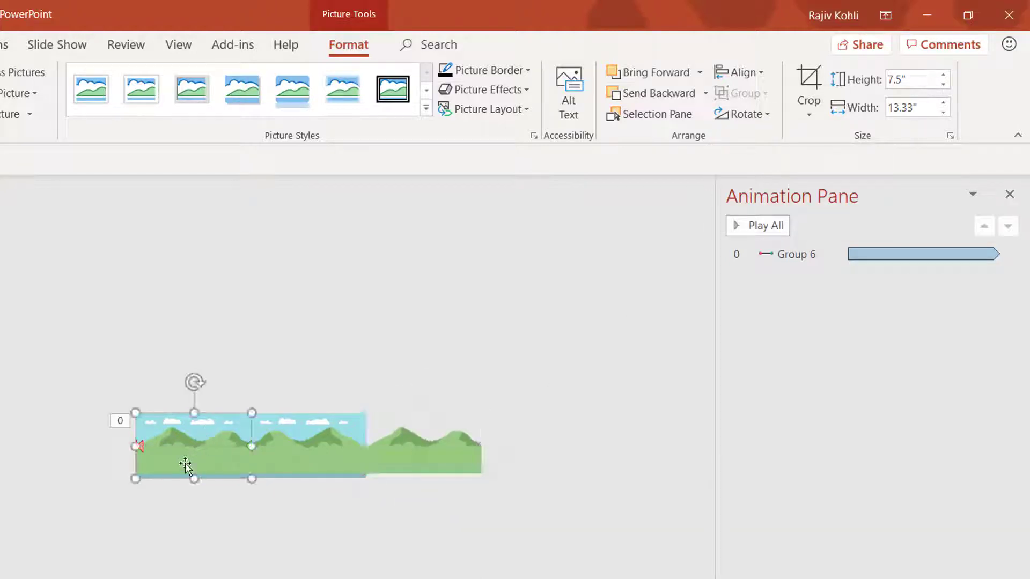
left_click(309, 467, "shift")
left_click(410, 466, "shift")
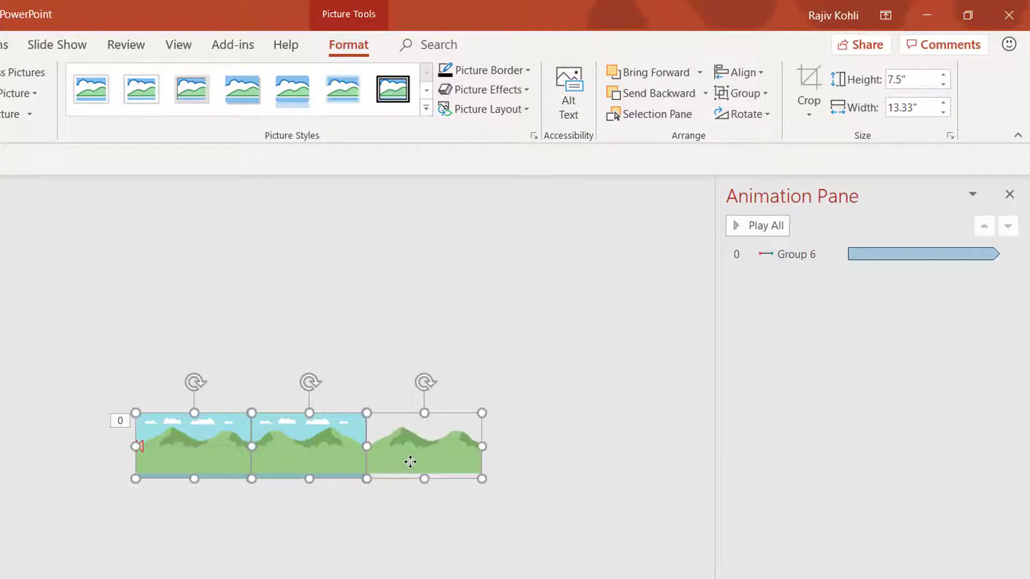
left_click(764, 95)
left_click(752, 117)
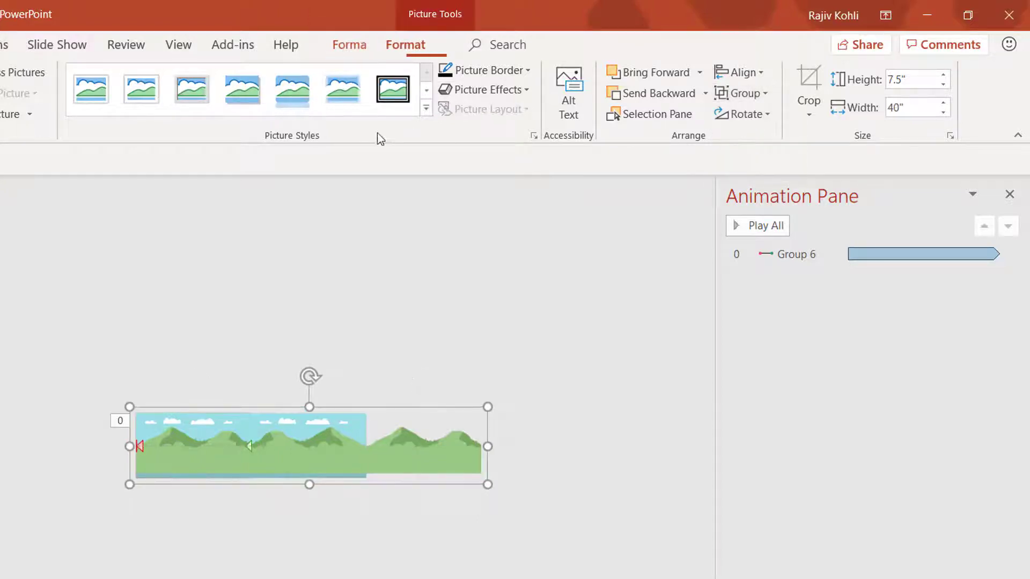
left_click(5, 45)
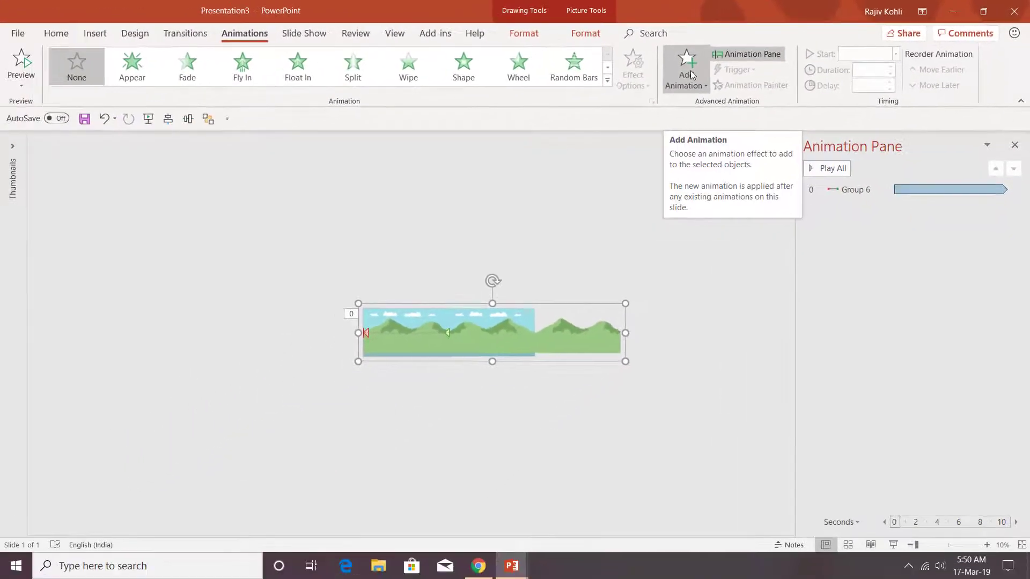
Apply the Left motion path from More Motion Paths to the mountain Group 11
left_click(691, 70)
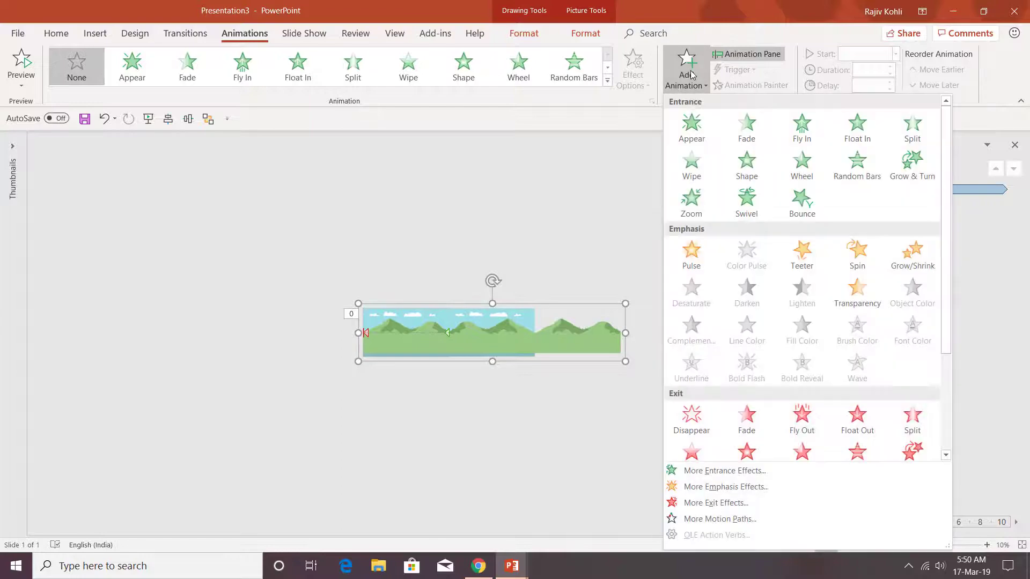
left_click(719, 519)
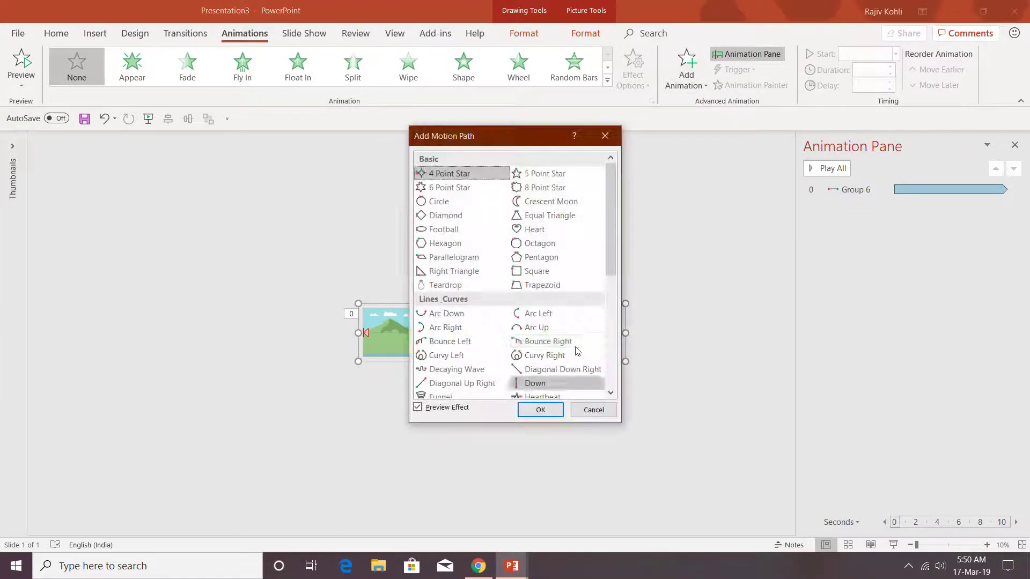
scroll(530, 320, "down", 2)
left_click(466, 329)
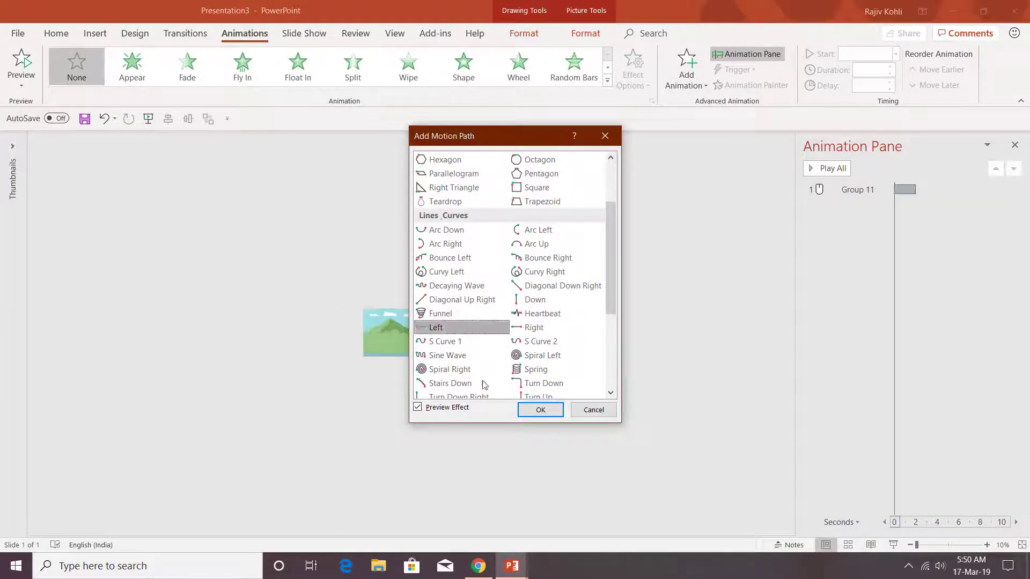
left_click(541, 410)
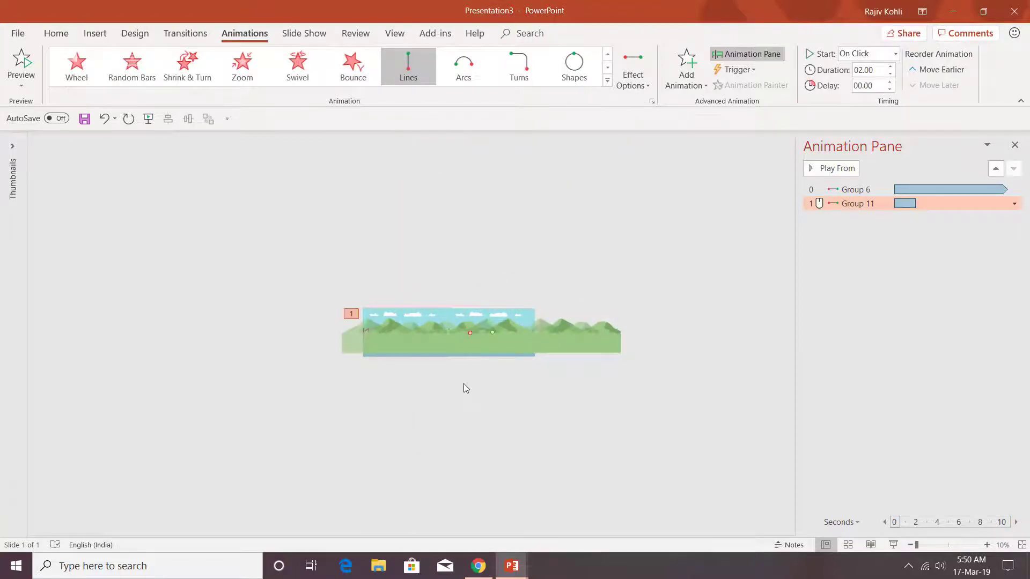
scroll(462, 383, "up", 3)
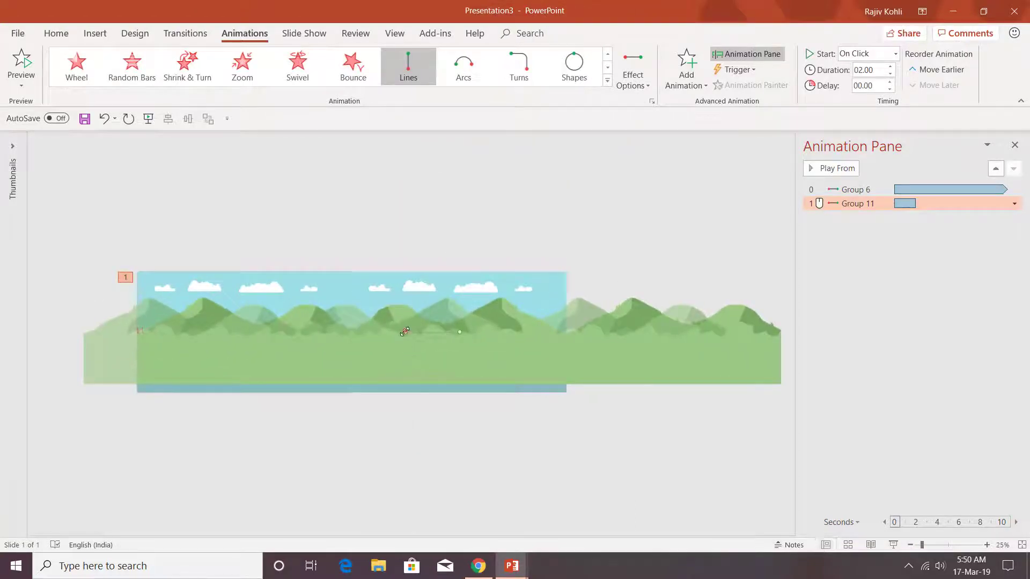
Stretch the motion path's end point to the far left of the slide
left_click_drag(404, 334, 34, 333)
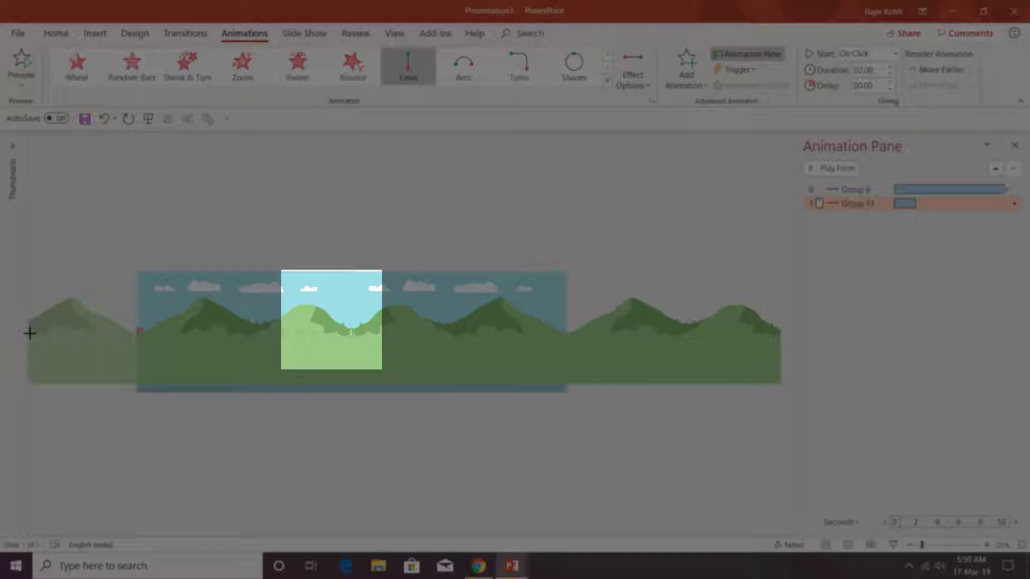
left_click_drag(30, 333, 30, 333)
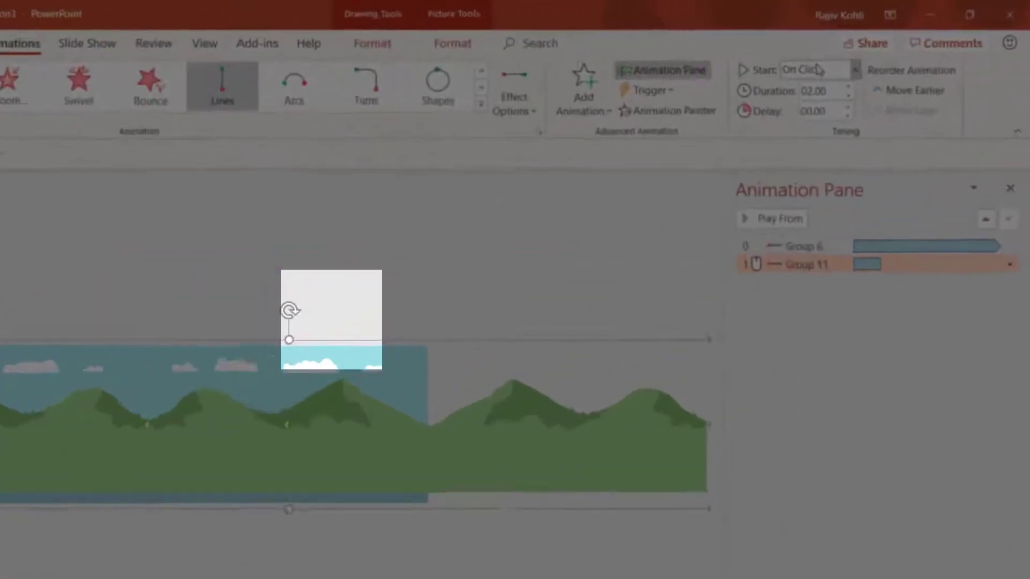
left_click(866, 54)
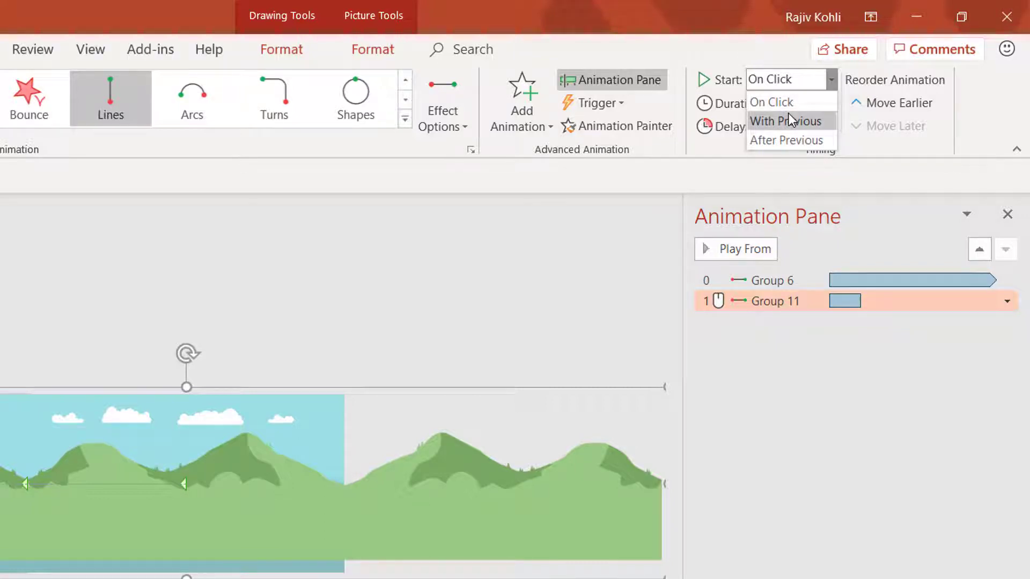
Set Group 11's motion to start With Previous with a 15-second duration
left_click(789, 115)
left_click(794, 101)
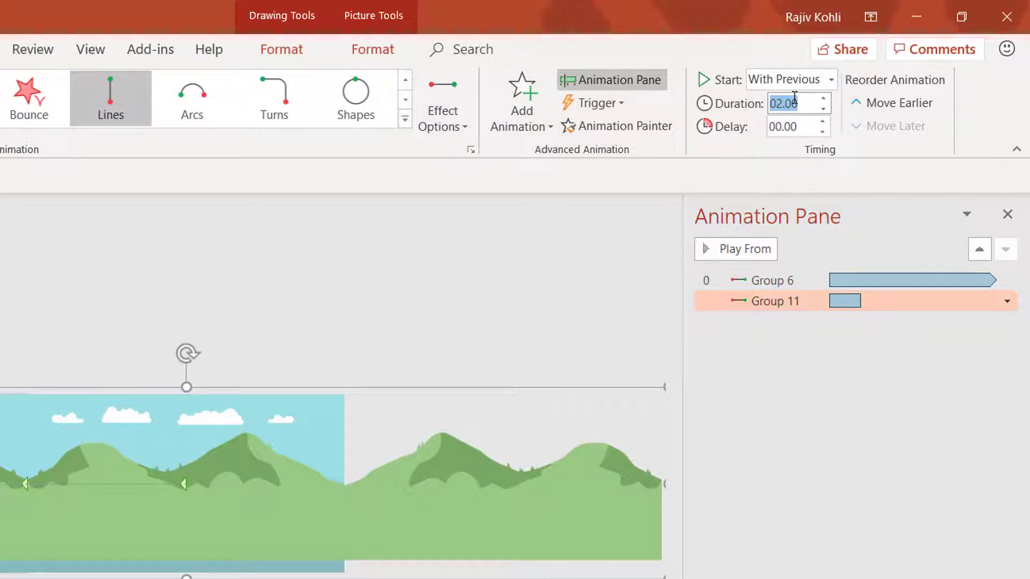
type("15")
key("Return")
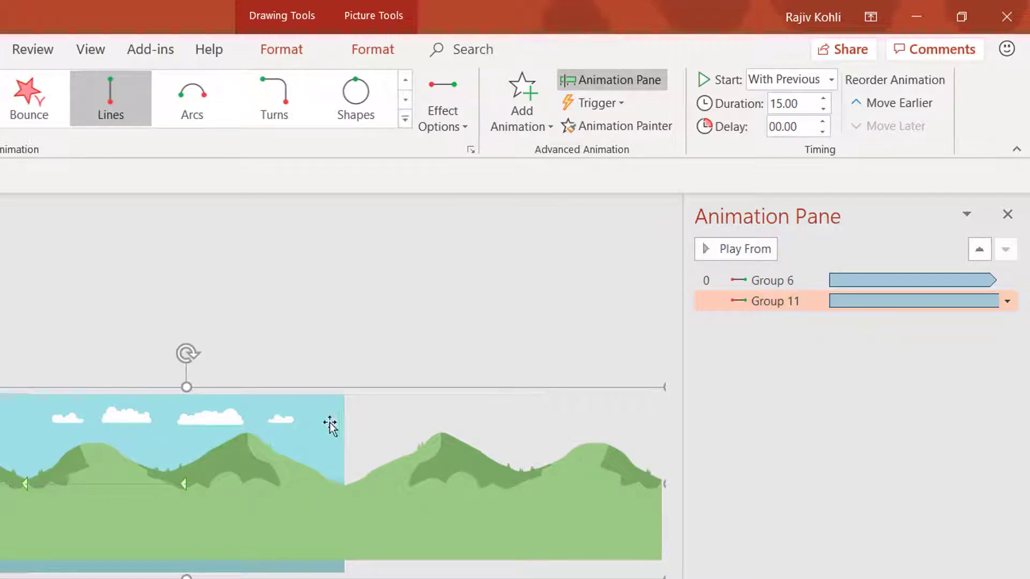
Compare the Group 6 and Group 11 animations' timing in the Animation Pane
left_click(341, 317)
left_click(335, 408)
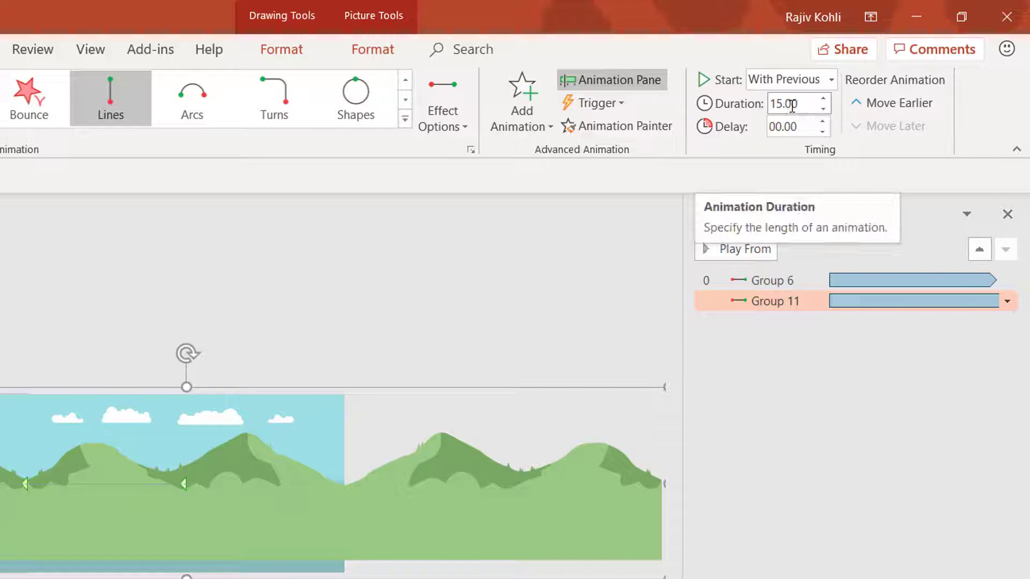
left_click(777, 277)
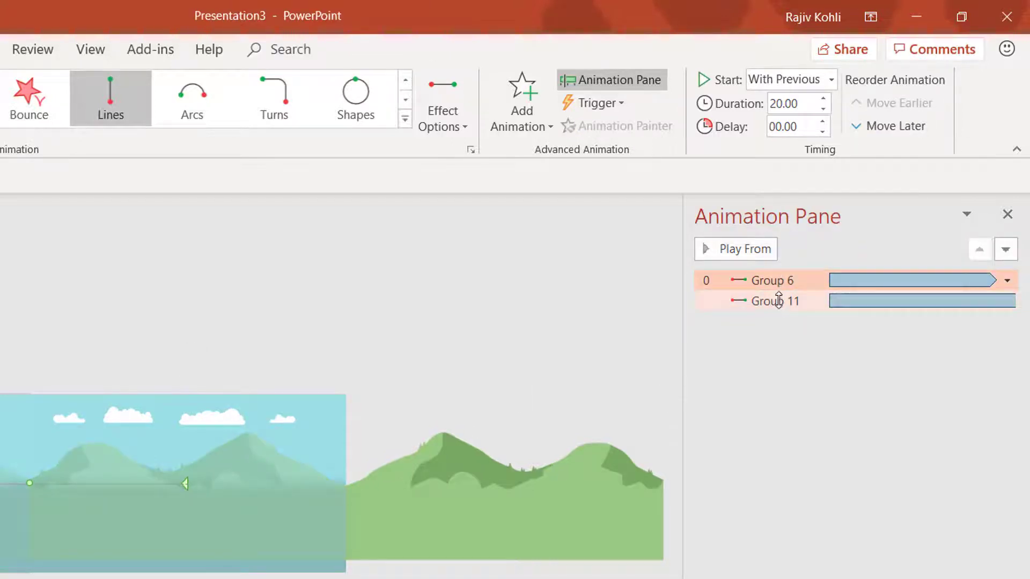
left_click(778, 301)
left_click(775, 278)
left_click(789, 301)
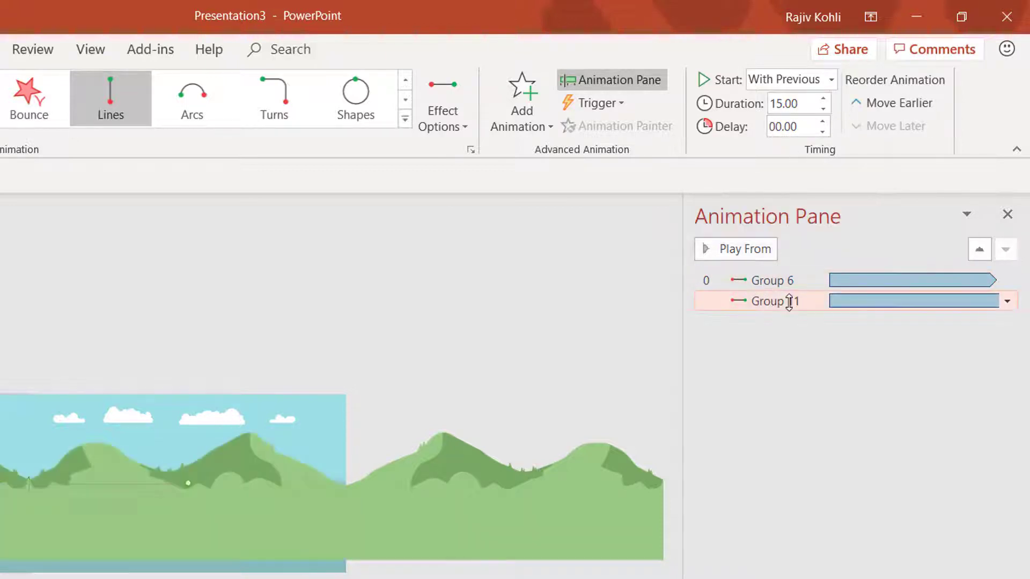
left_click(598, 287)
Remove Group 11's smoothing, repeat it Until End of Slide, and preview the show
double_click(758, 301)
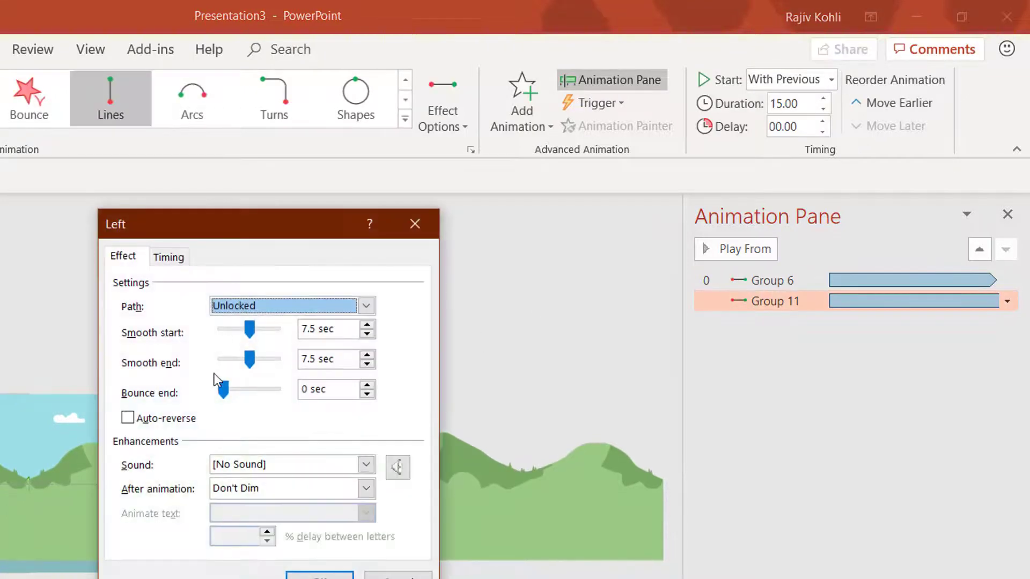
left_click_drag(250, 360, 198, 331)
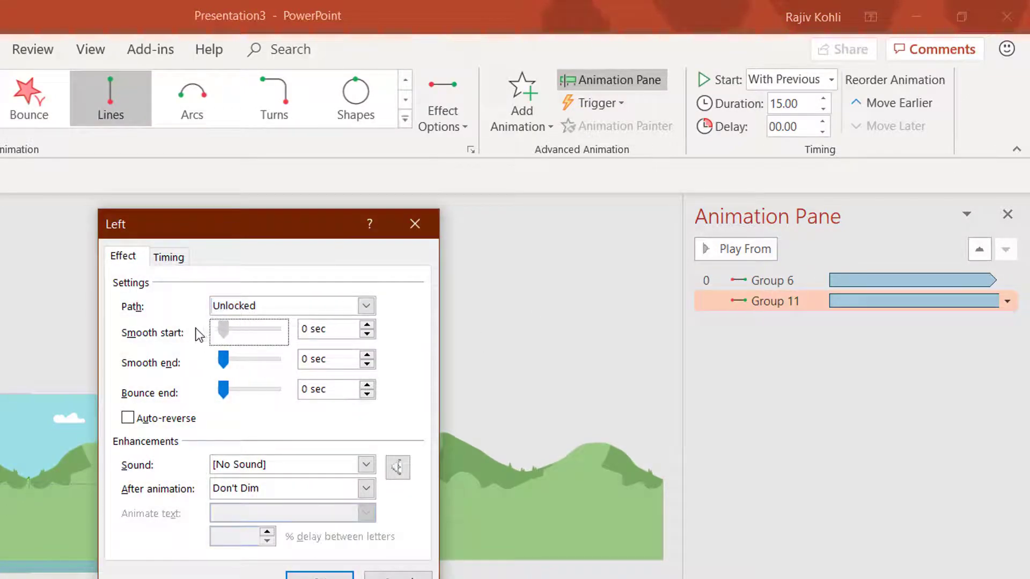
left_click(168, 257)
left_click(316, 356)
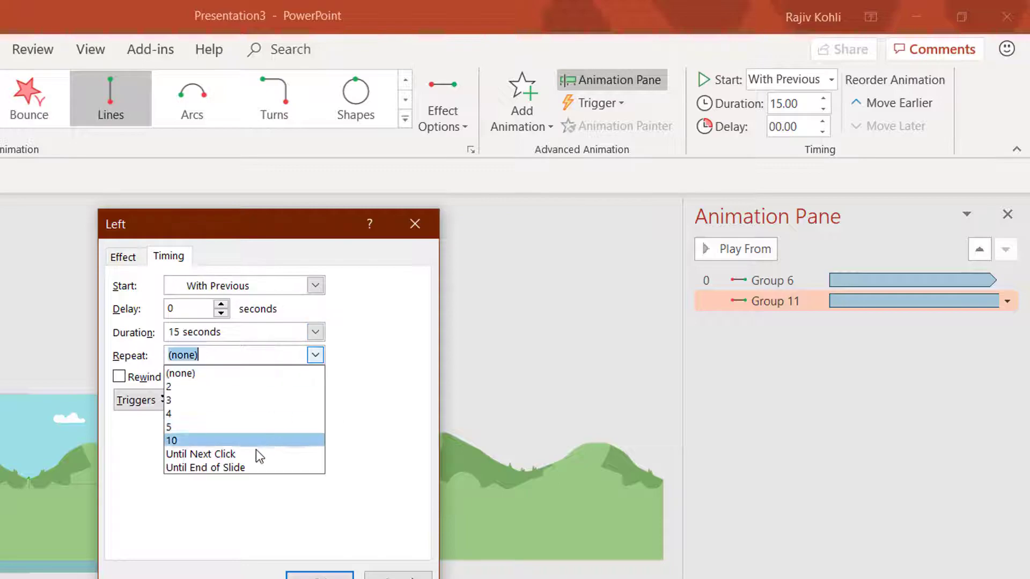
left_click(248, 465)
left_click(320, 577)
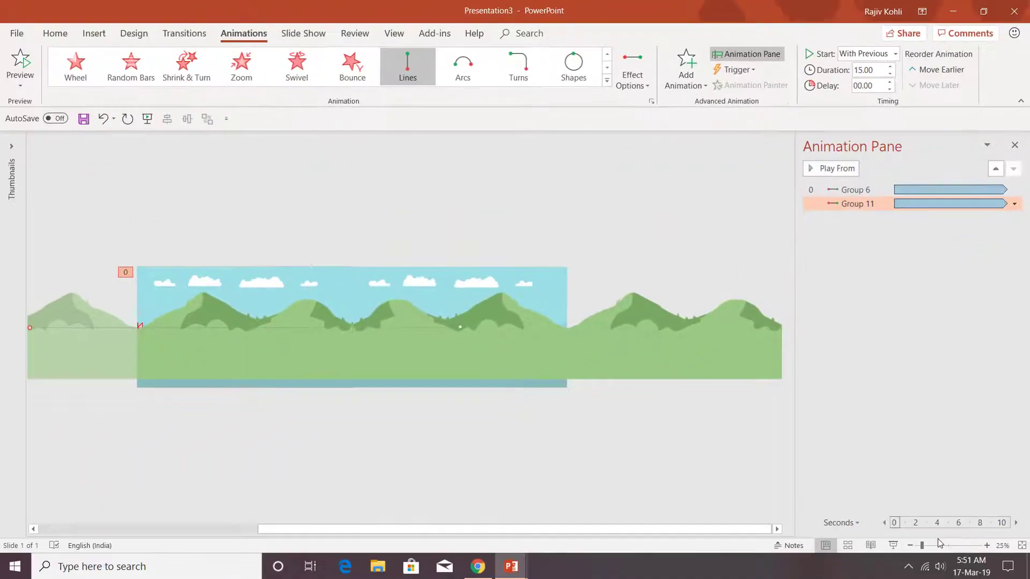
left_click(896, 542)
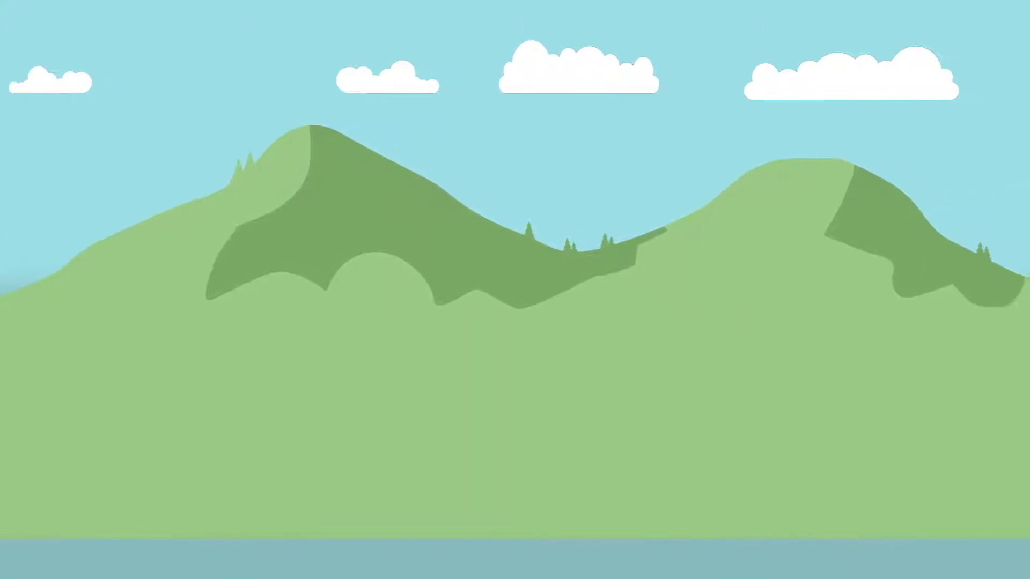
key("Escape")
Insert the MG hills picture onto the slide
left_click(95, 34)
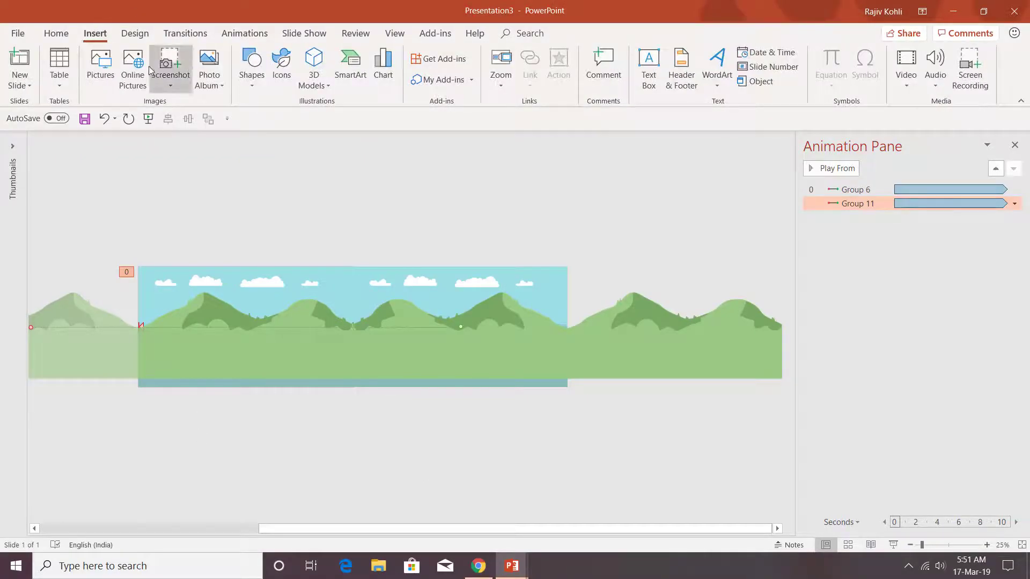
left_click(101, 67)
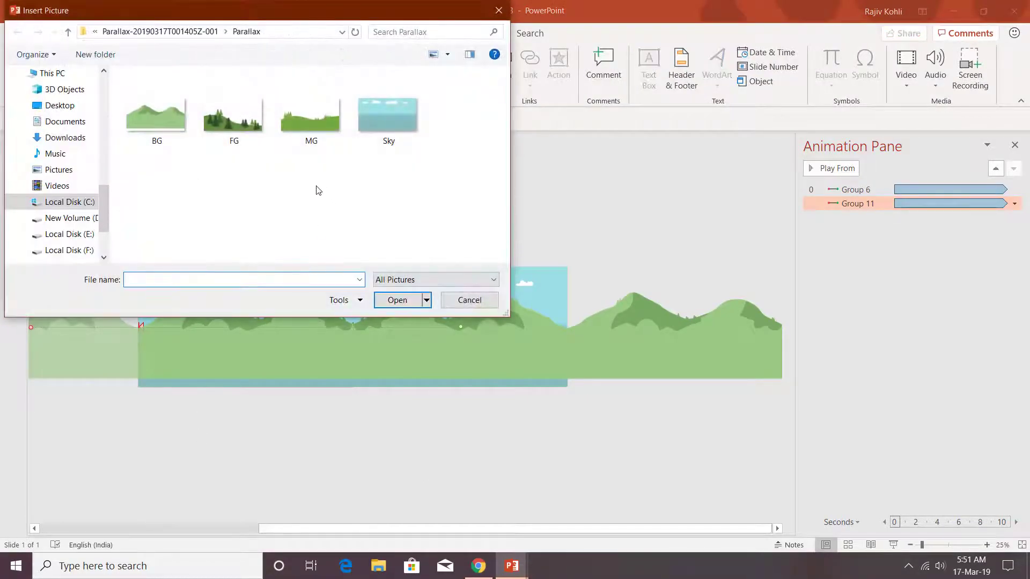
left_click(316, 129)
left_click(398, 300)
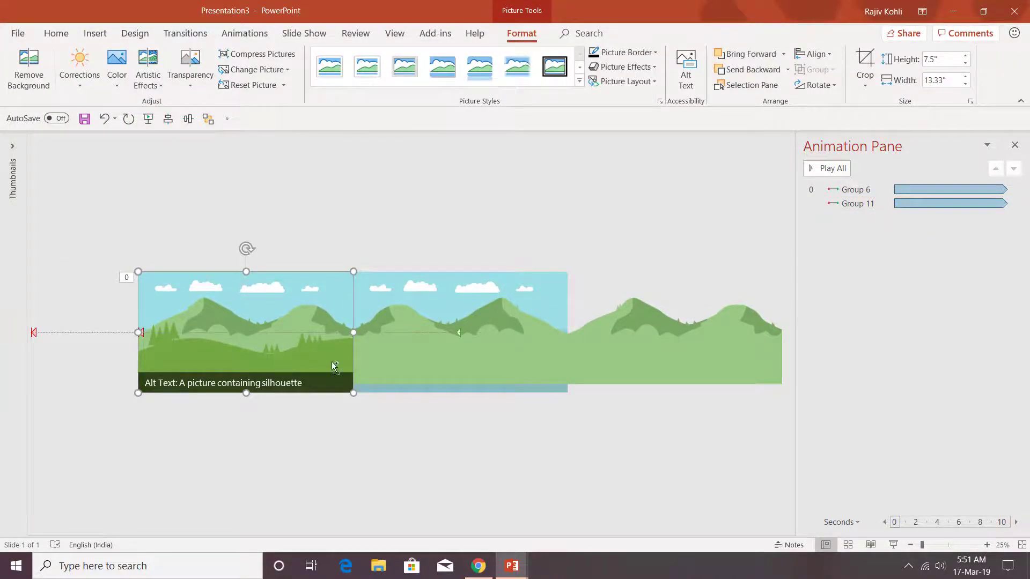
Place two MG copies to the right, flipping each horizontally so they alternate
left_click_drag(287, 364, 495, 366)
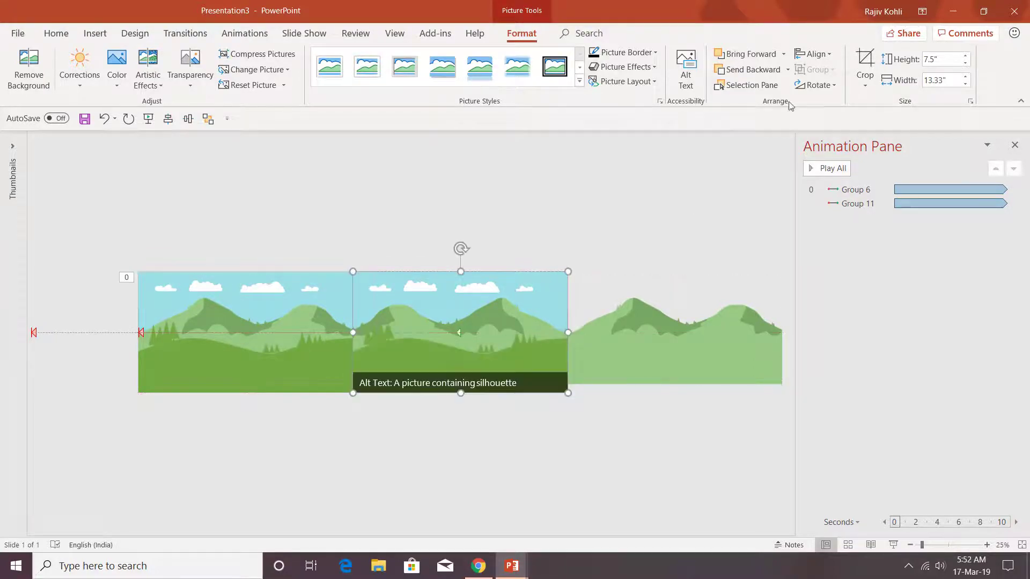
left_click(815, 85)
left_click(841, 147)
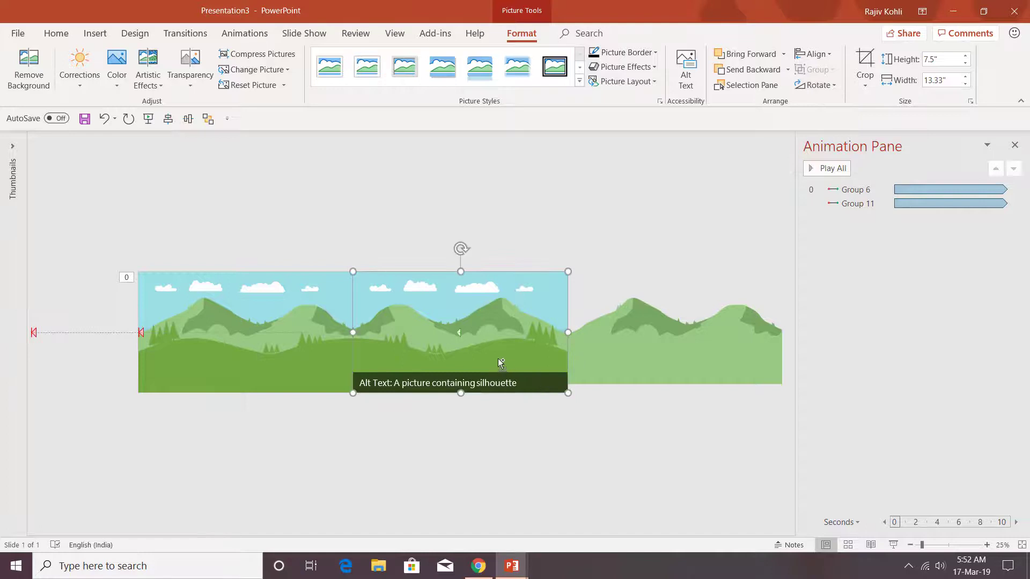
left_click_drag(499, 360, 717, 358)
left_click(816, 85)
left_click(813, 147)
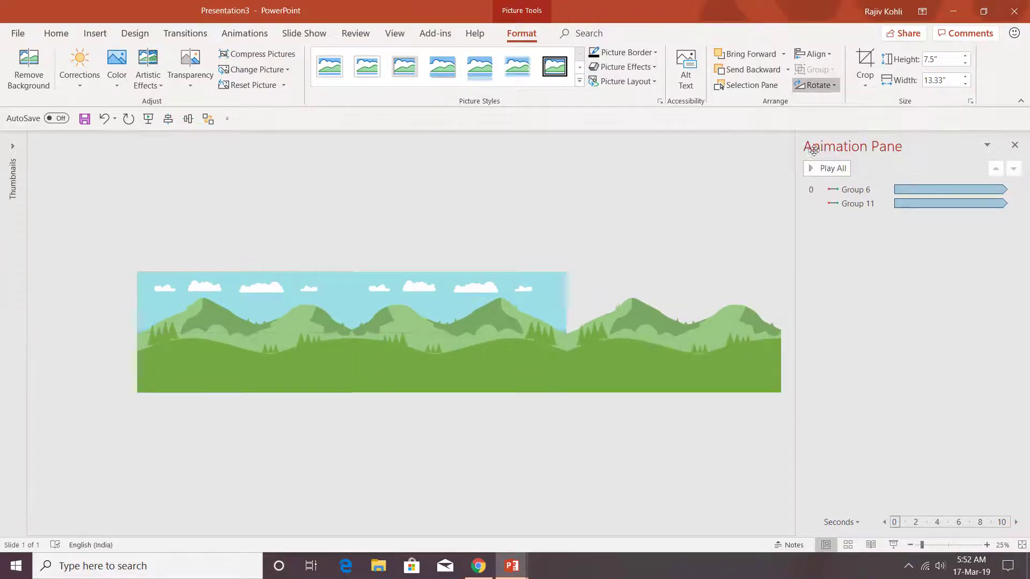
Select all three hill pictures and group them into one 40-inch-wide strip
left_click(472, 372, "shift")
left_click(245, 371, "shift")
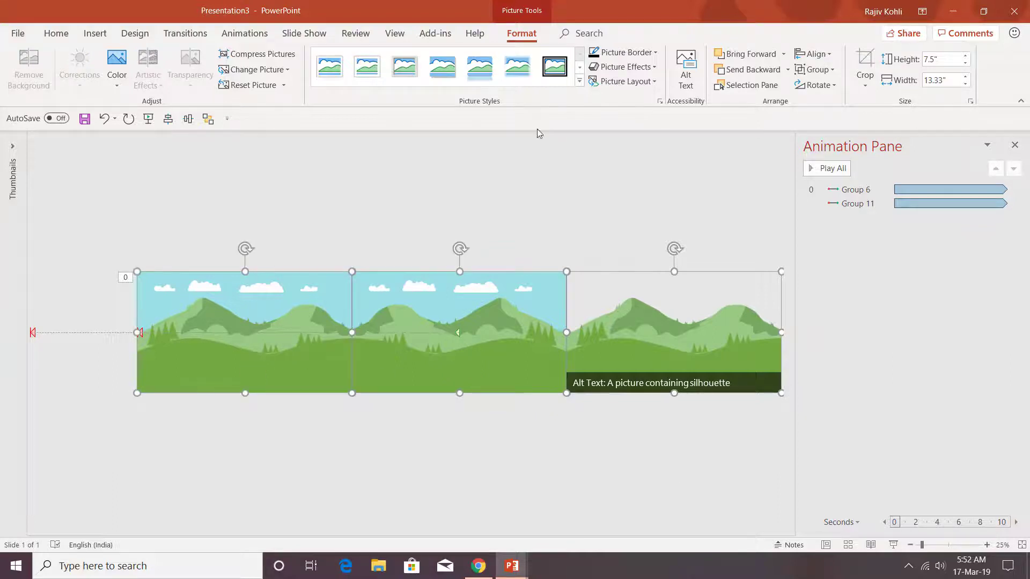
left_click(816, 69)
left_click(767, 146)
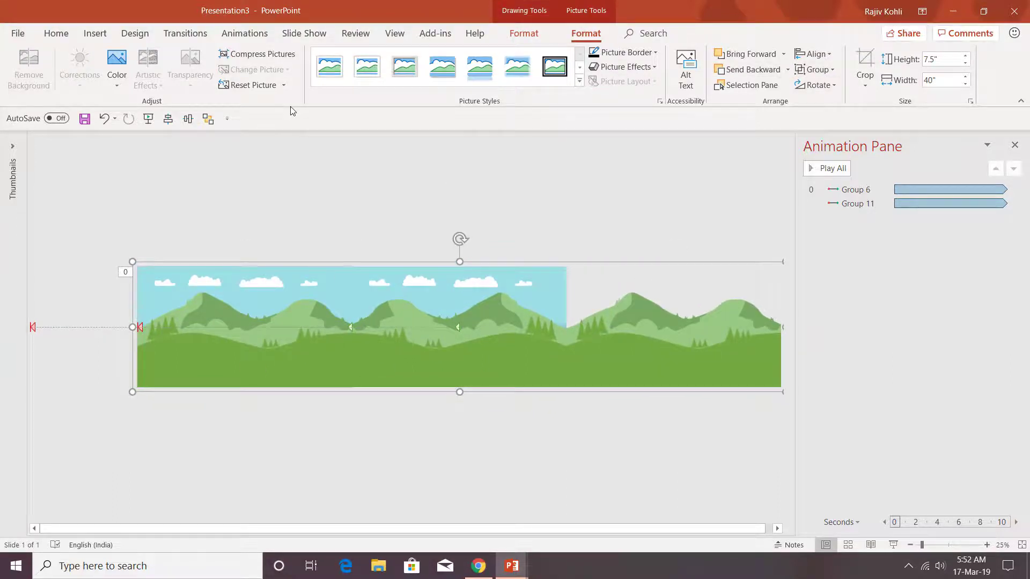
Open the Selection Pane and select the whole hills Group 16
left_click(766, 85)
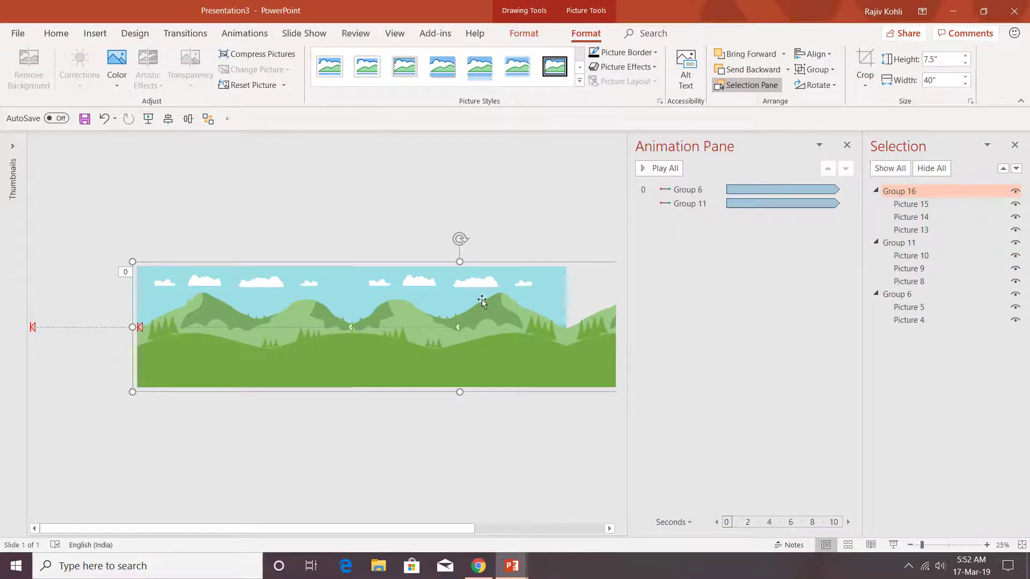
left_click(495, 311)
left_click(490, 177)
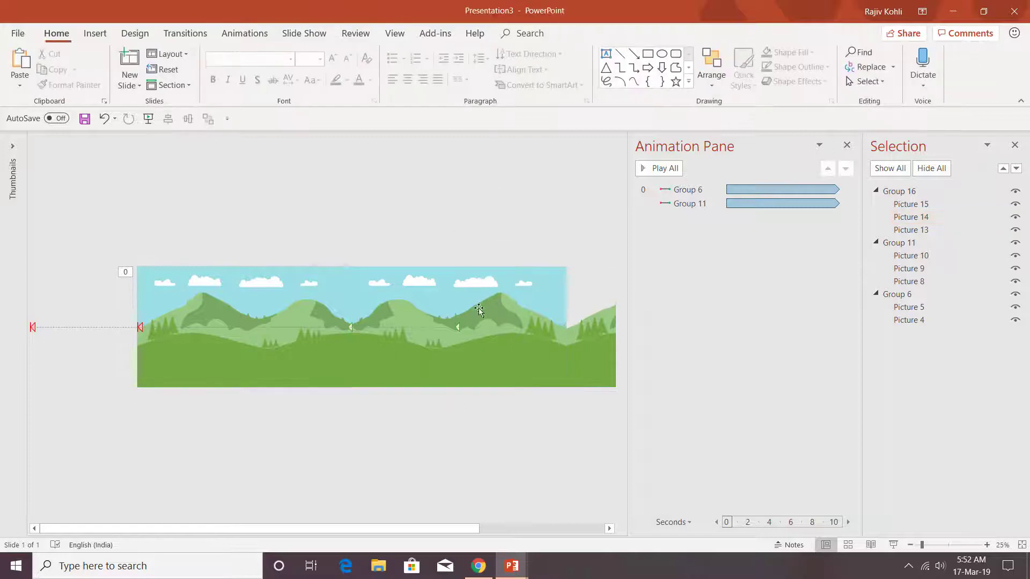
left_click(498, 302)
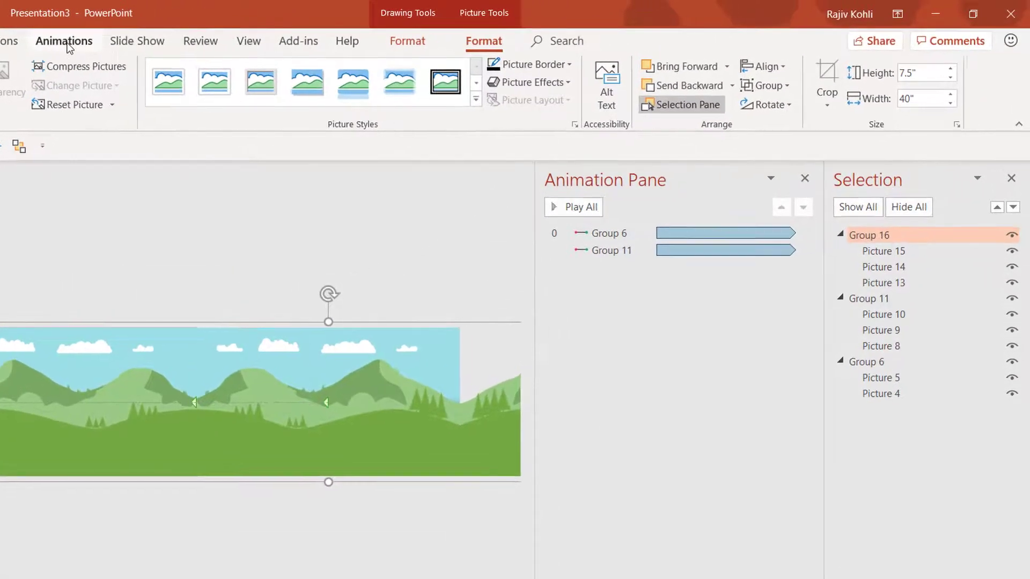
left_click(247, 37)
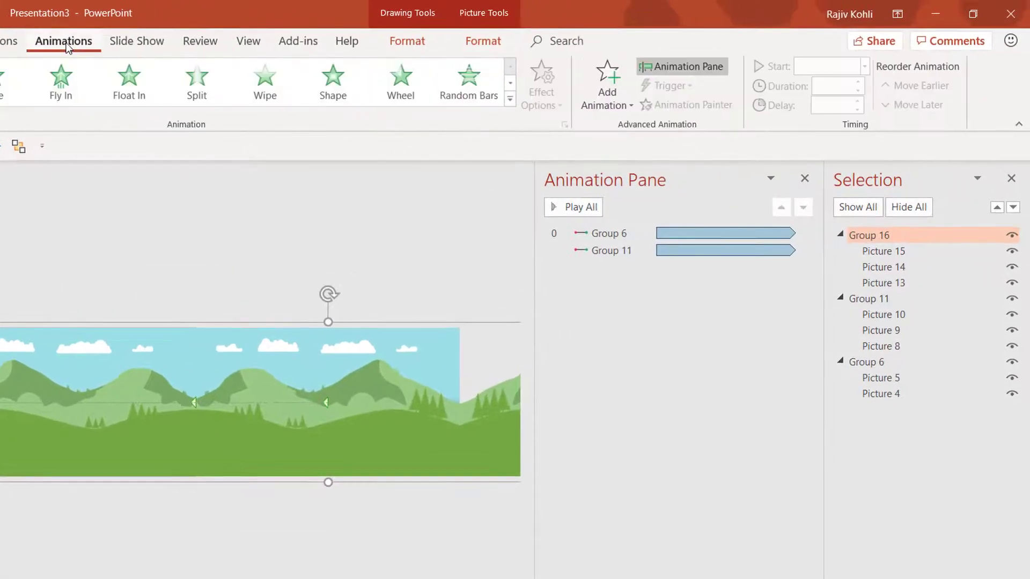
Copy Group 11's Left motion path onto Group 16 with Animation Painter
left_click(885, 294)
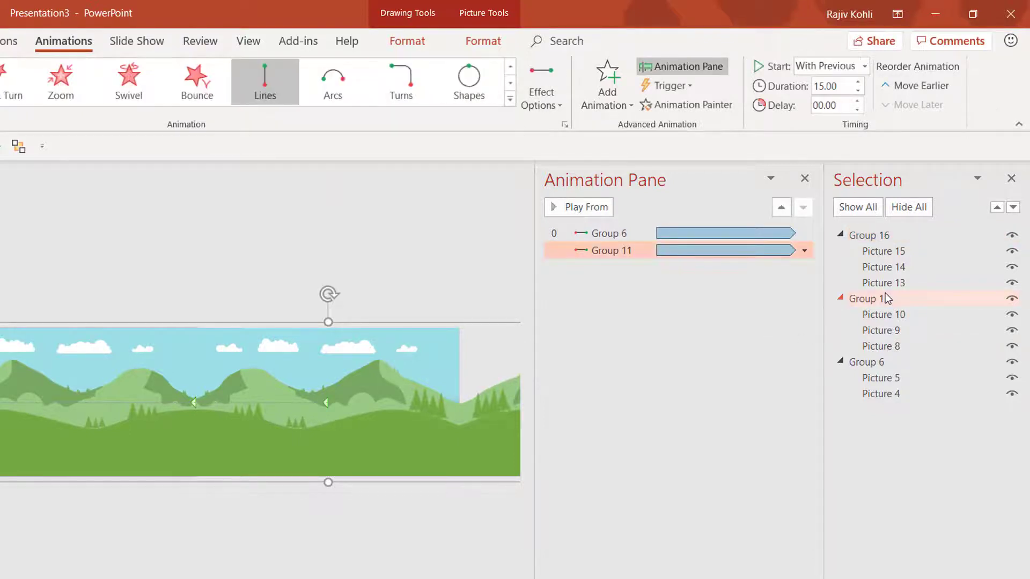
left_click(1011, 237)
left_click(1010, 238)
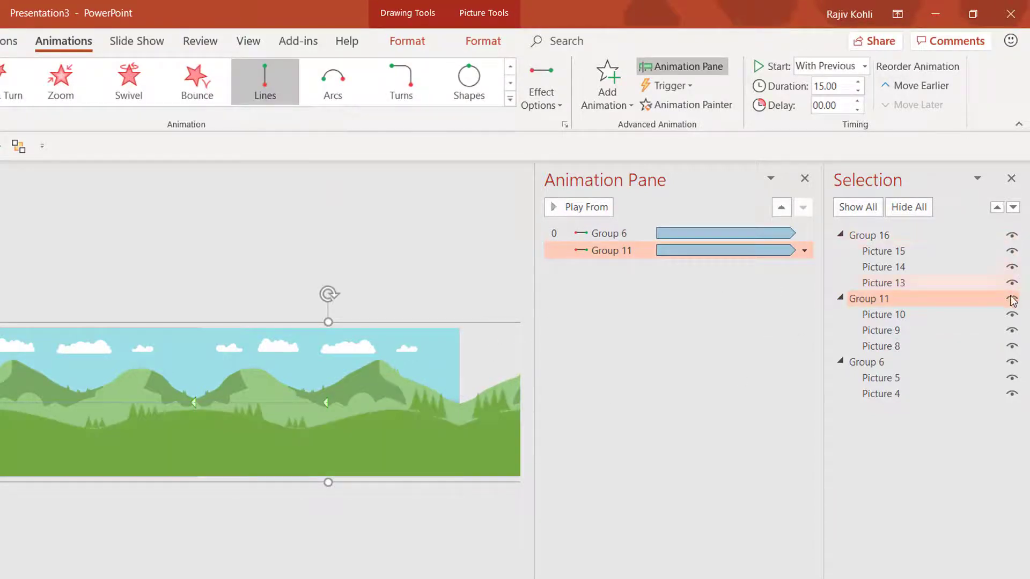
left_click(1012, 362)
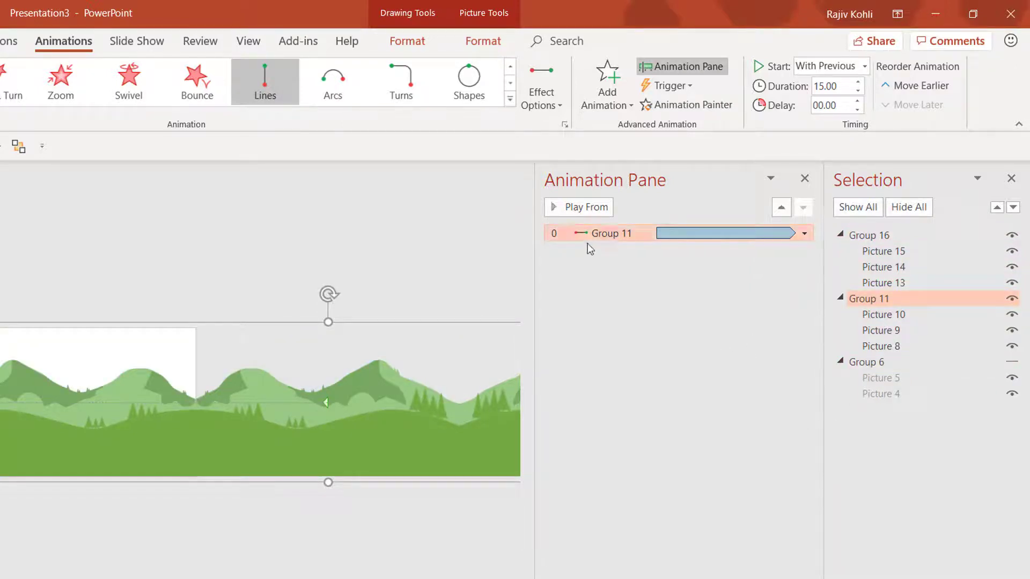
left_click(900, 304)
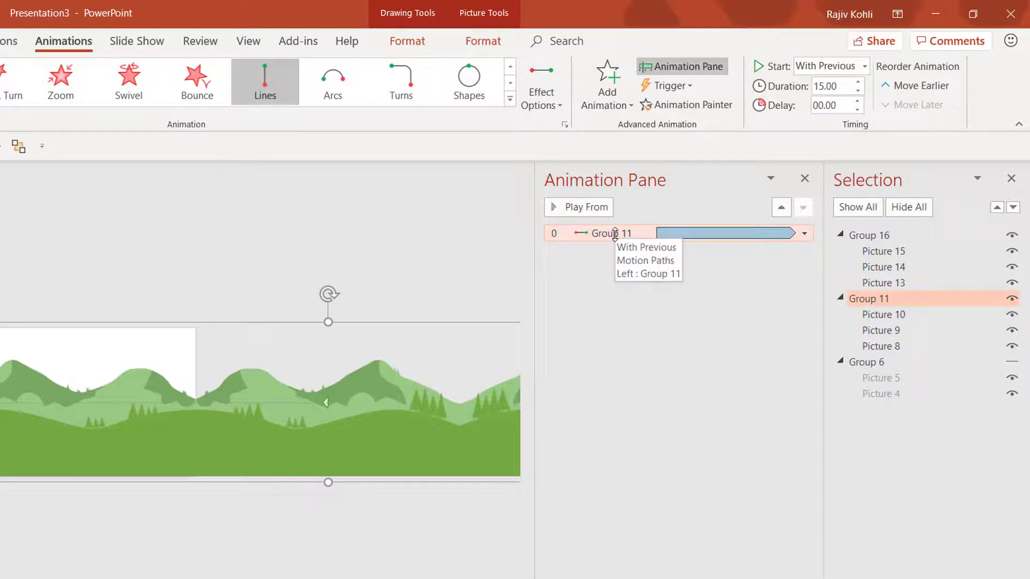
left_click(665, 107)
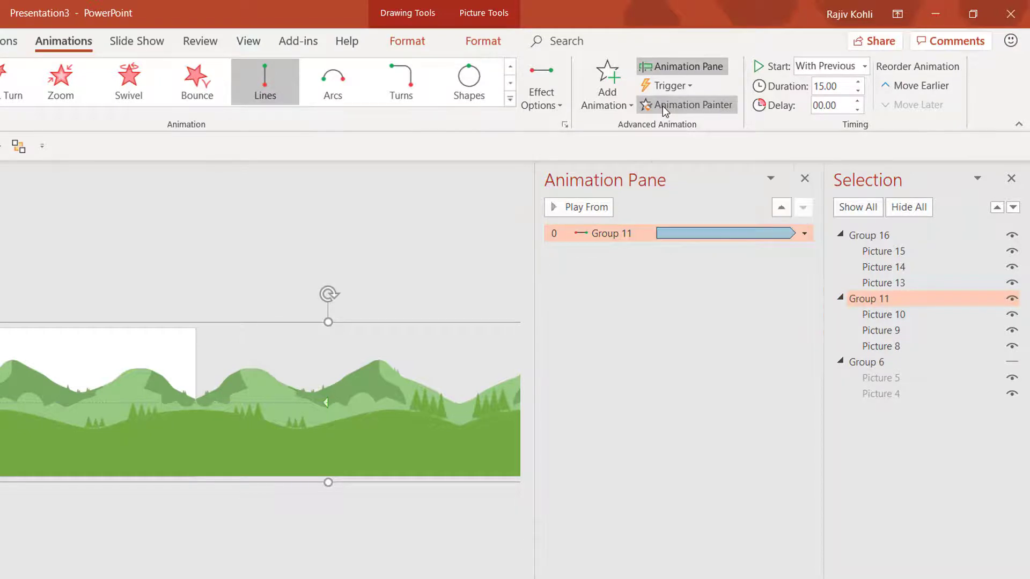
left_click(265, 462)
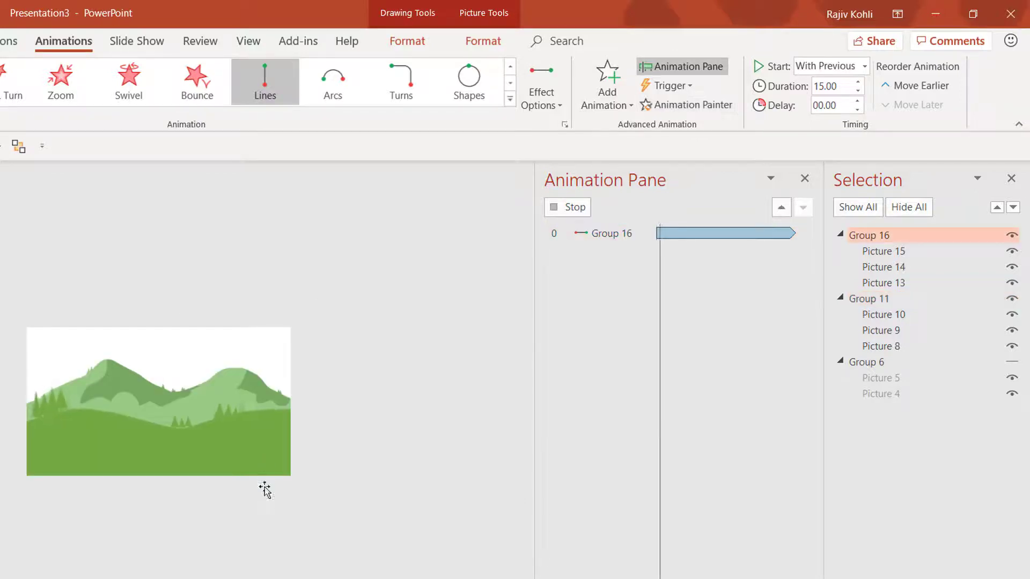
left_click(1012, 363)
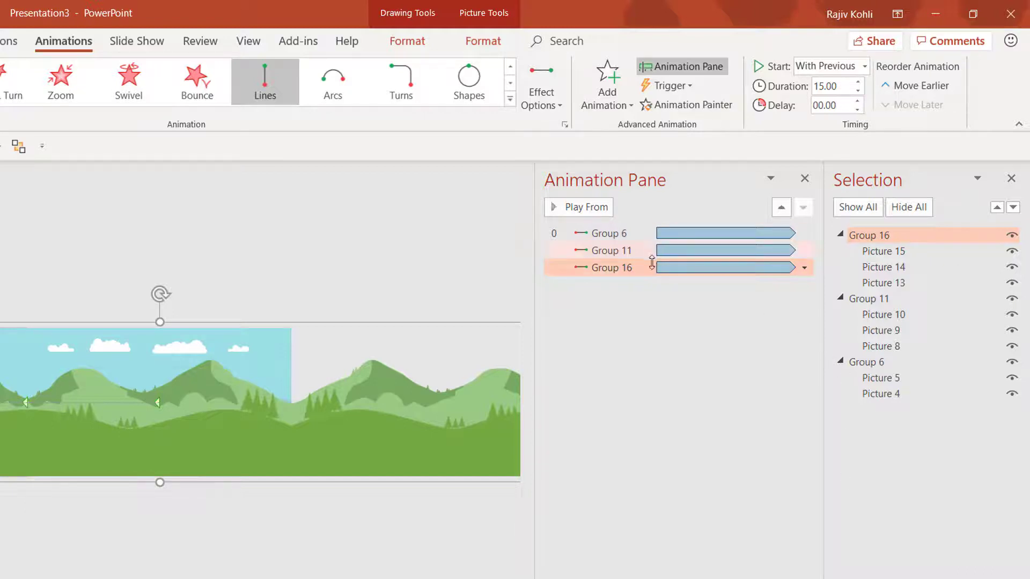
Set Group 16's animation duration to 10 seconds and preview it in a slide show
double_click(838, 86)
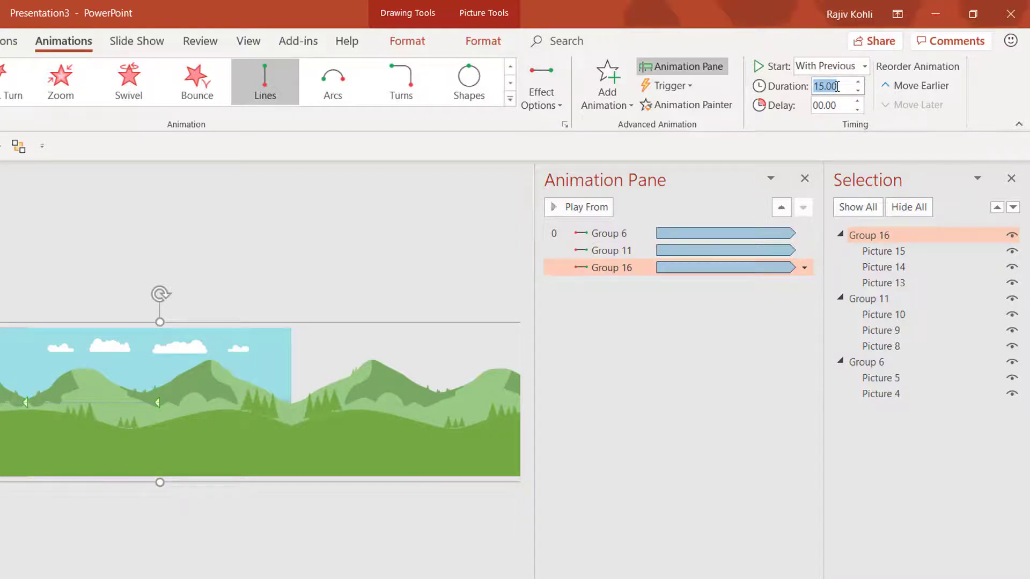
type("1")
key("Return")
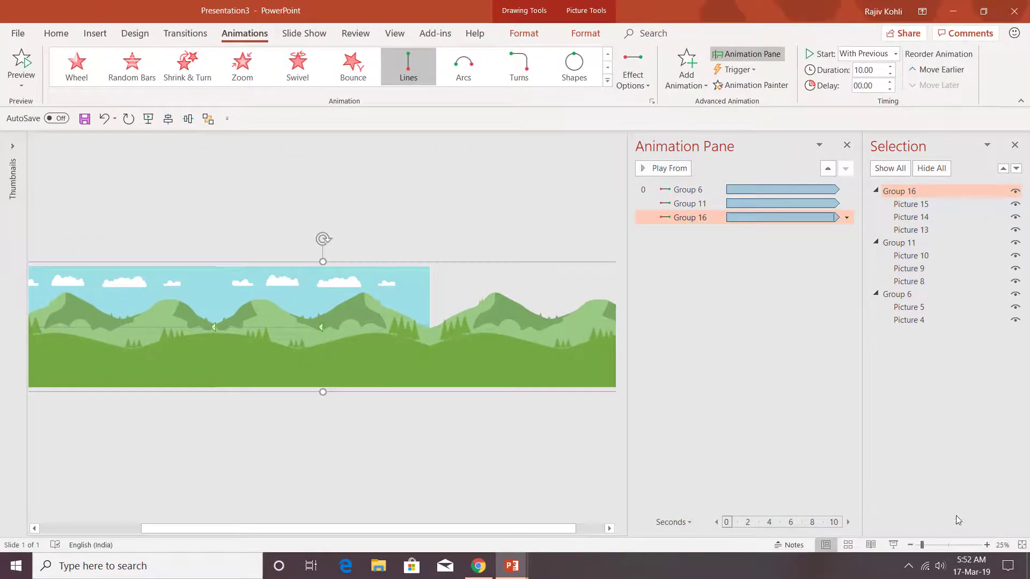
left_click(893, 545)
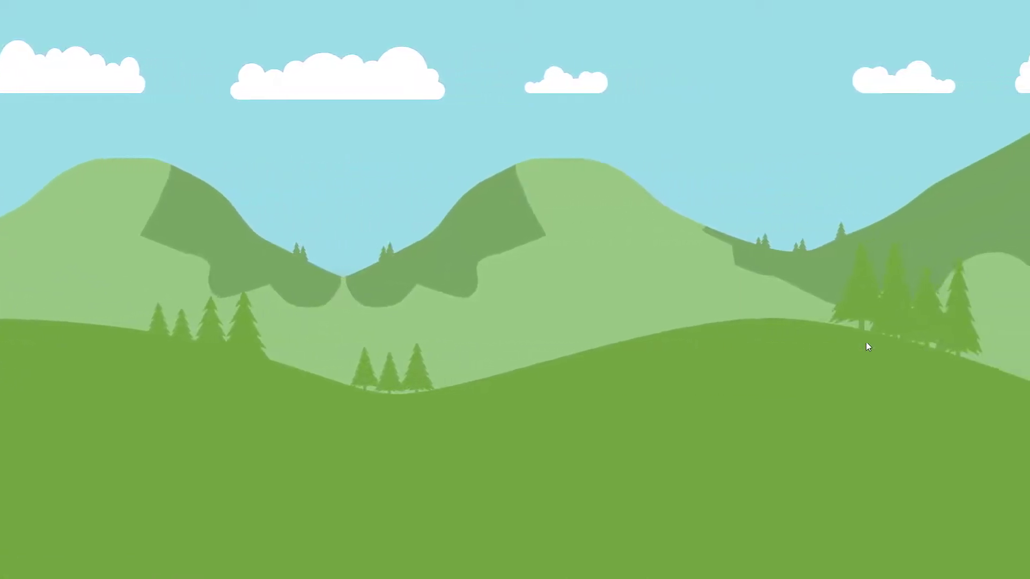
key("Escape")
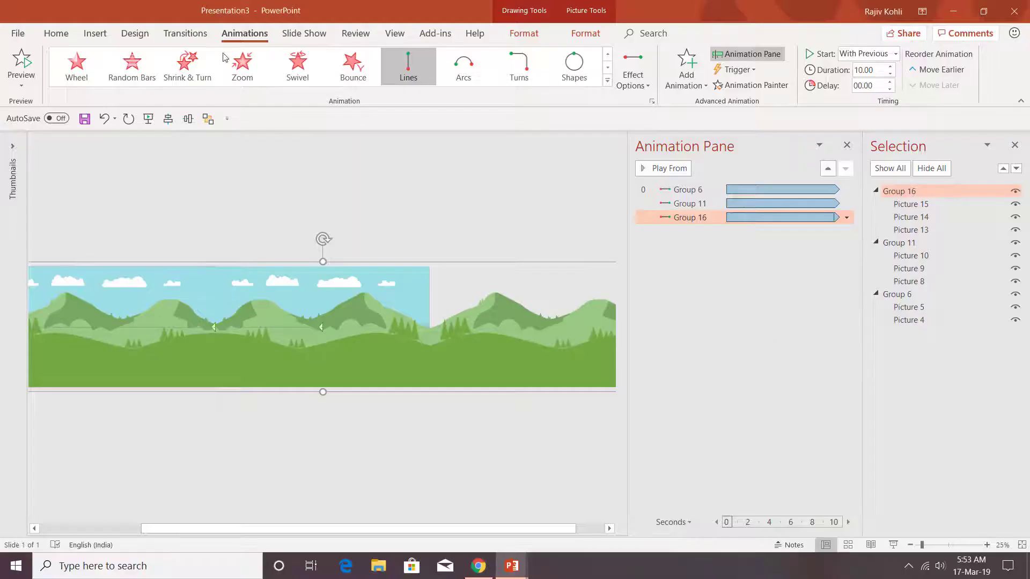
Insert the FG trees picture onto the slide
left_click(96, 34)
left_click(95, 76)
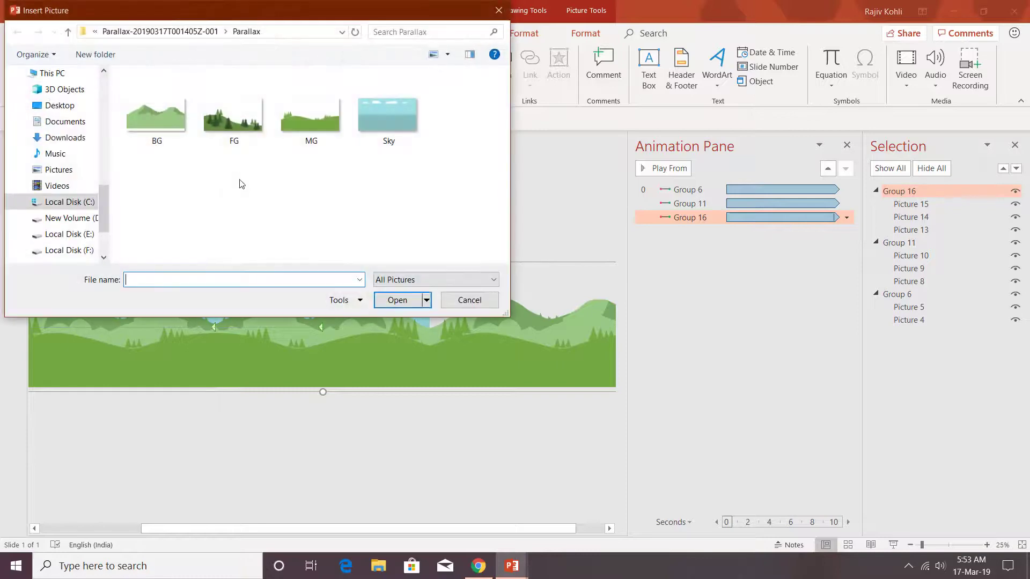
left_click(216, 118)
double_click(216, 118)
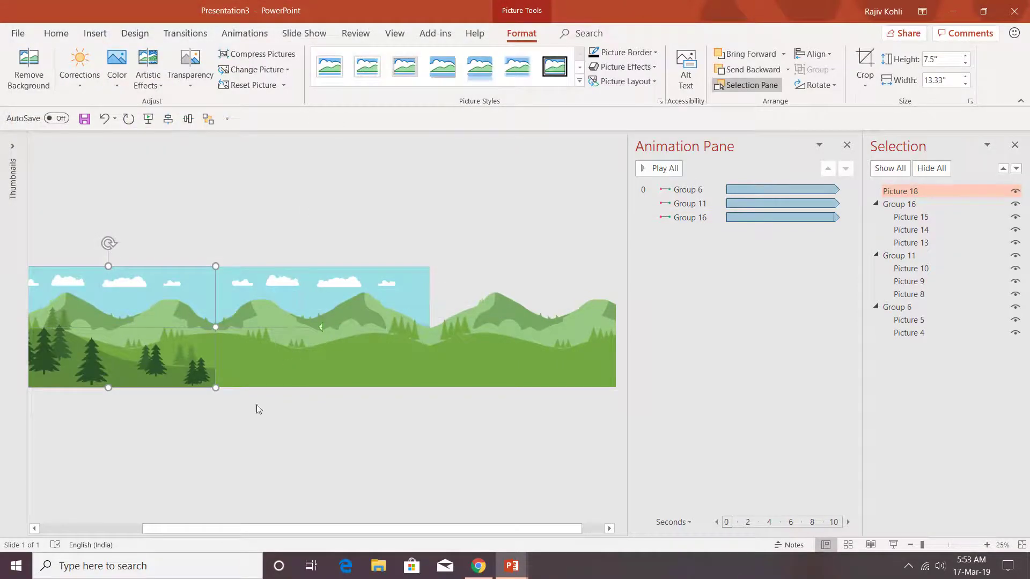
Place two trees copies to the right, mirroring them horizontally in alternation
left_click_drag(159, 358, 614, 357)
left_click(816, 85)
left_click(815, 146)
left_click(815, 84)
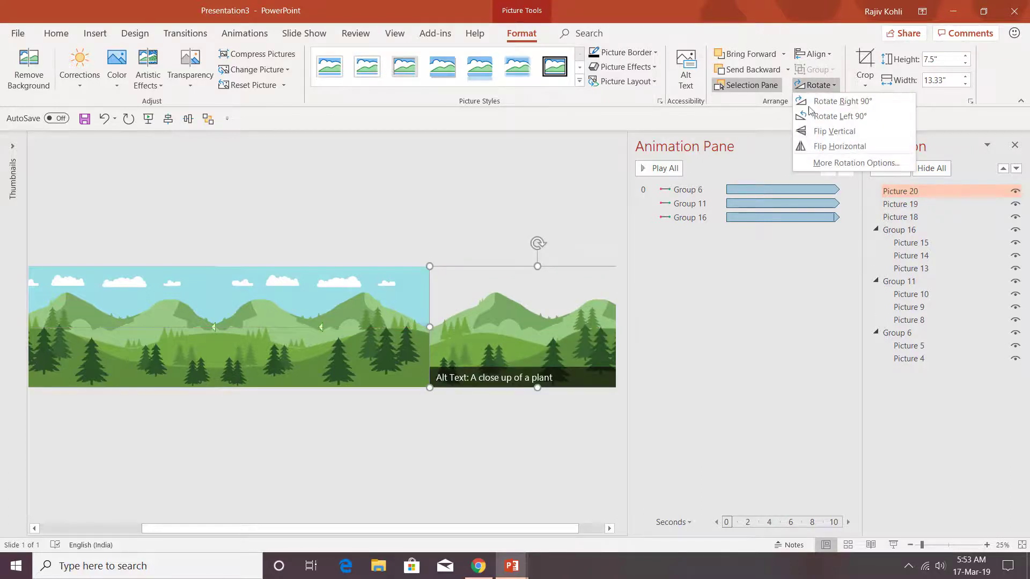
left_click(811, 147)
Select the three trees pictures and group them as Group 21
left_click(392, 365, "shift")
left_click(119, 370, "shift")
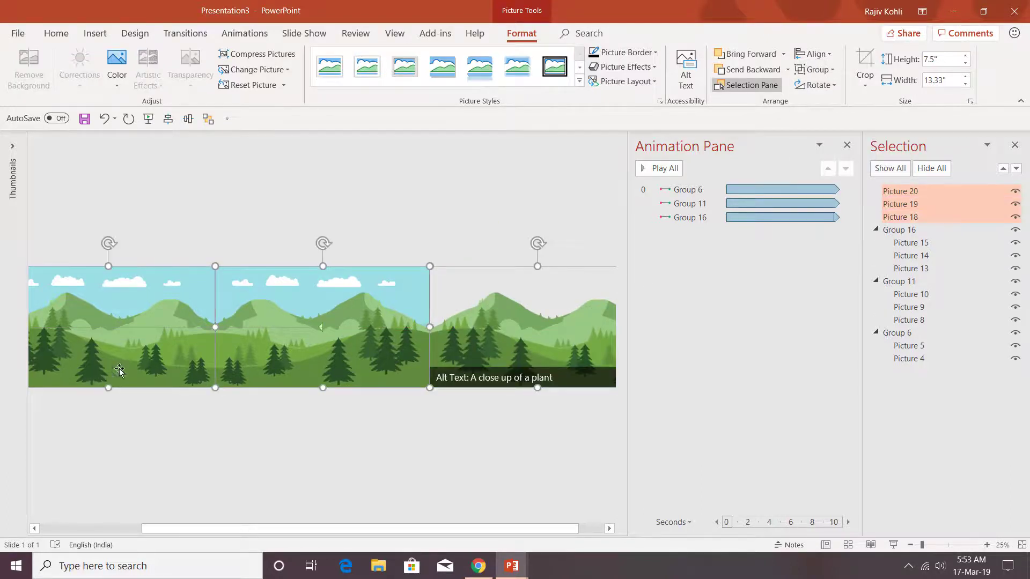
left_click(816, 70)
left_click(813, 86)
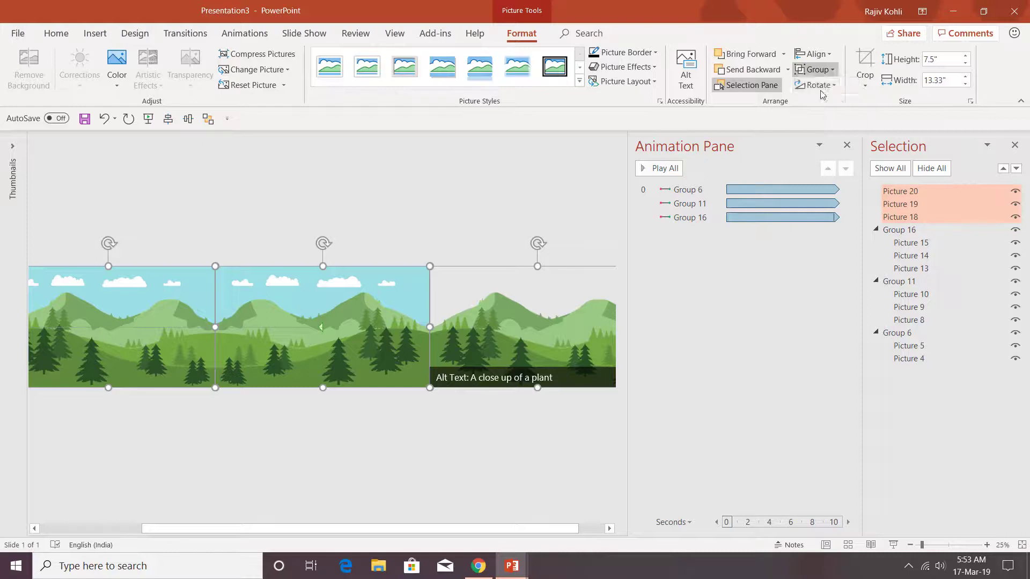
Hide the sky Group 6 and mountains Group 11 to check the layers, then show the mountains again
left_click(1015, 346)
left_click(1015, 295)
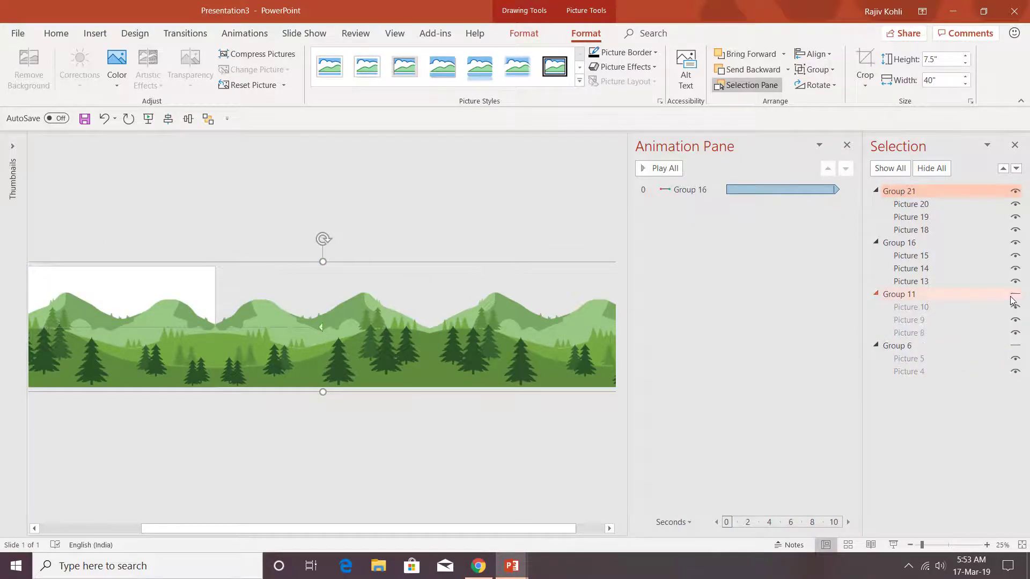
left_click(1015, 295)
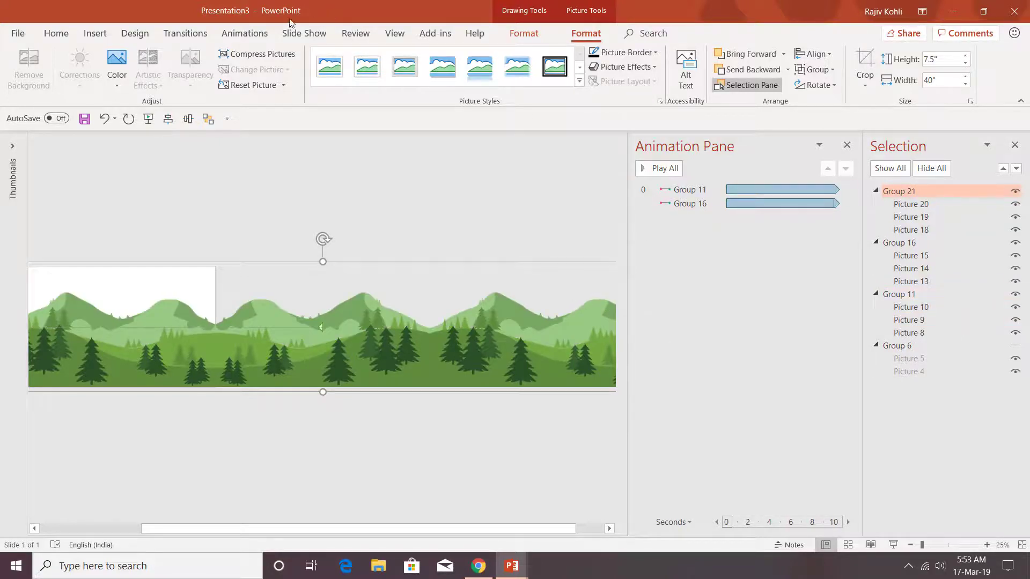
Bring up the animation effects on the Animations tab and clear the slide selection
left_click(248, 34)
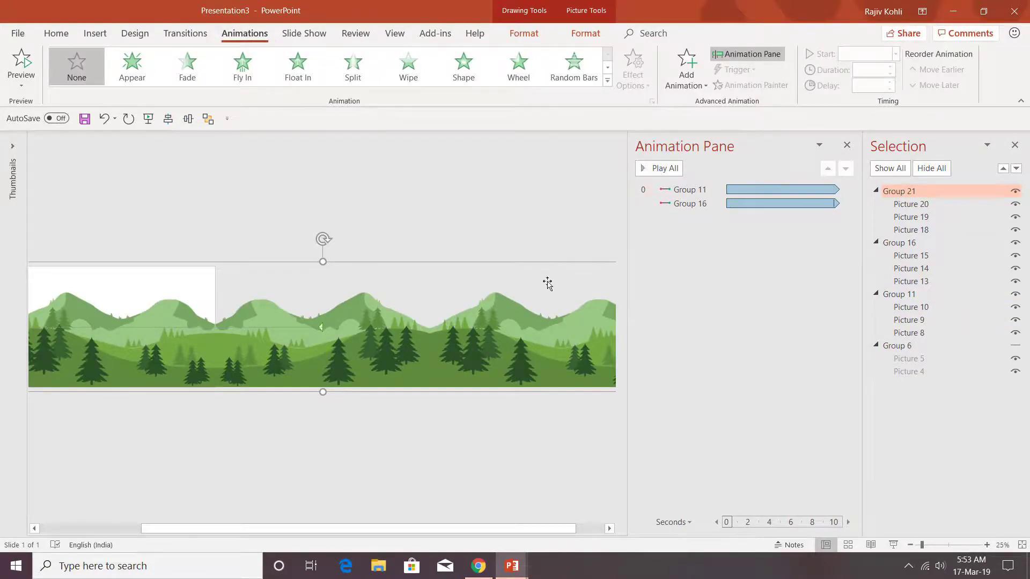
left_click(513, 223)
left_click(492, 294)
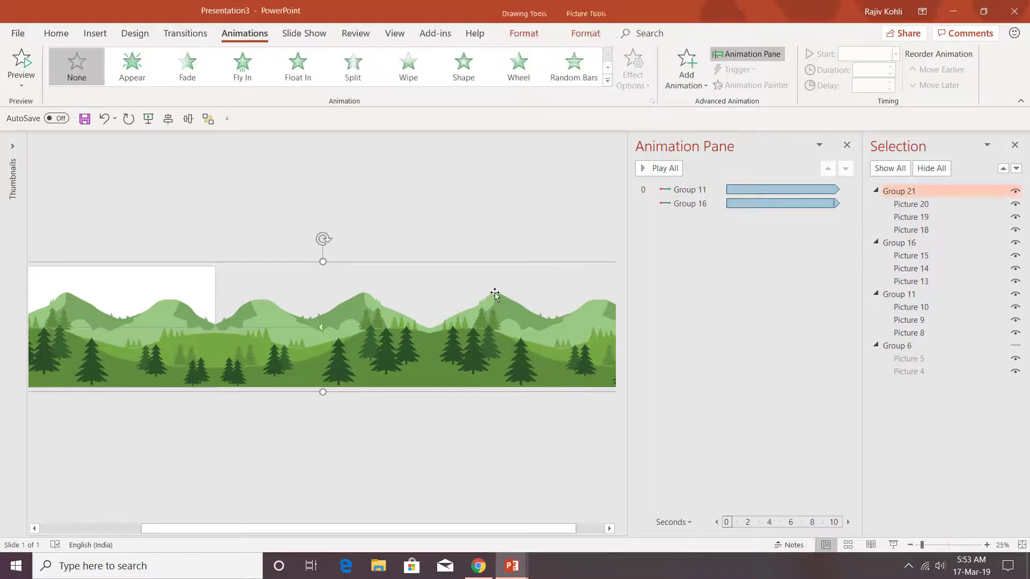
key("ctrl+z")
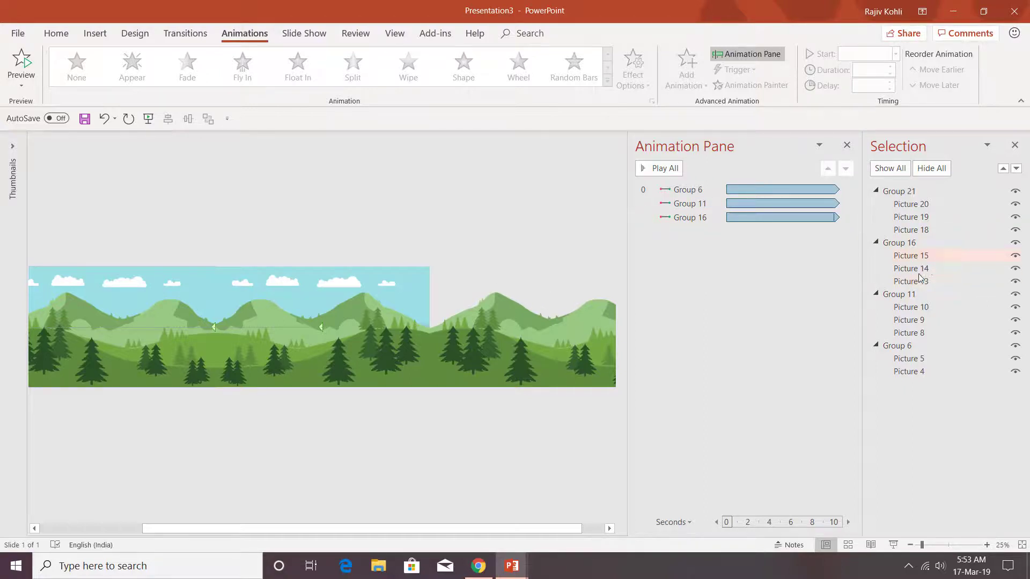
Paint Group 11's Lines animation onto Group 21 with an 8-second duration, then preview the slide show
left_click(906, 296)
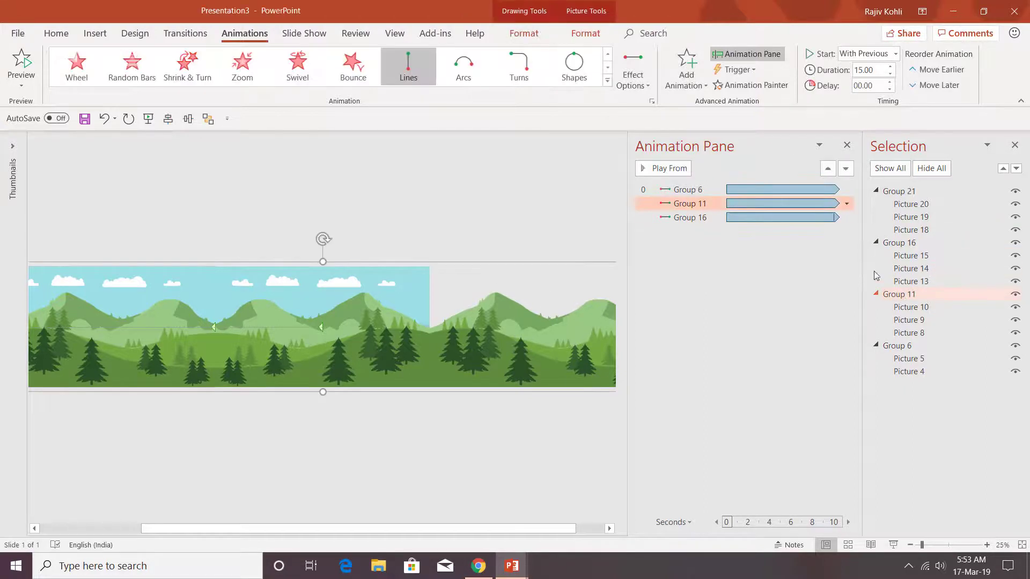
left_click(744, 86)
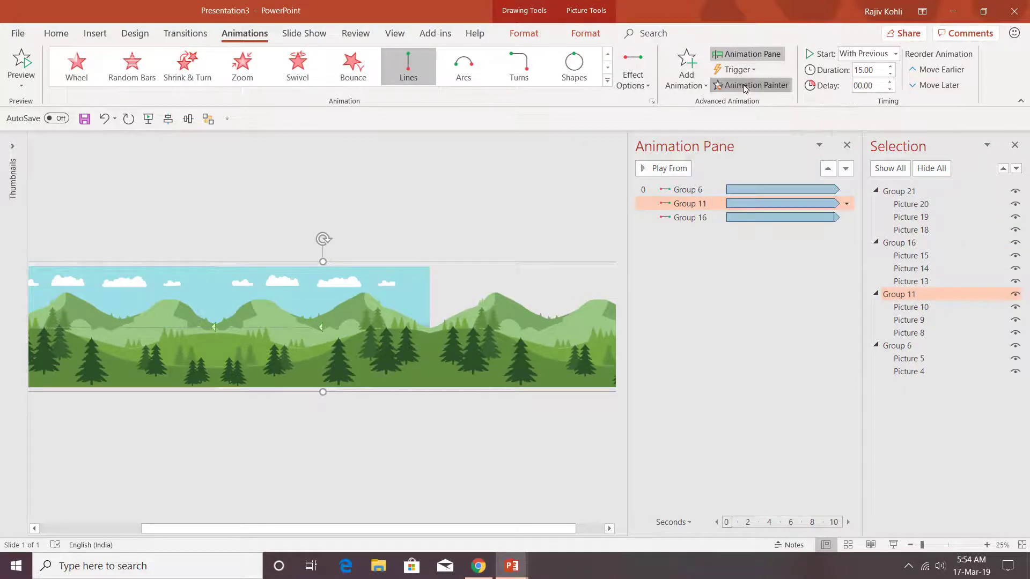
left_click(517, 377)
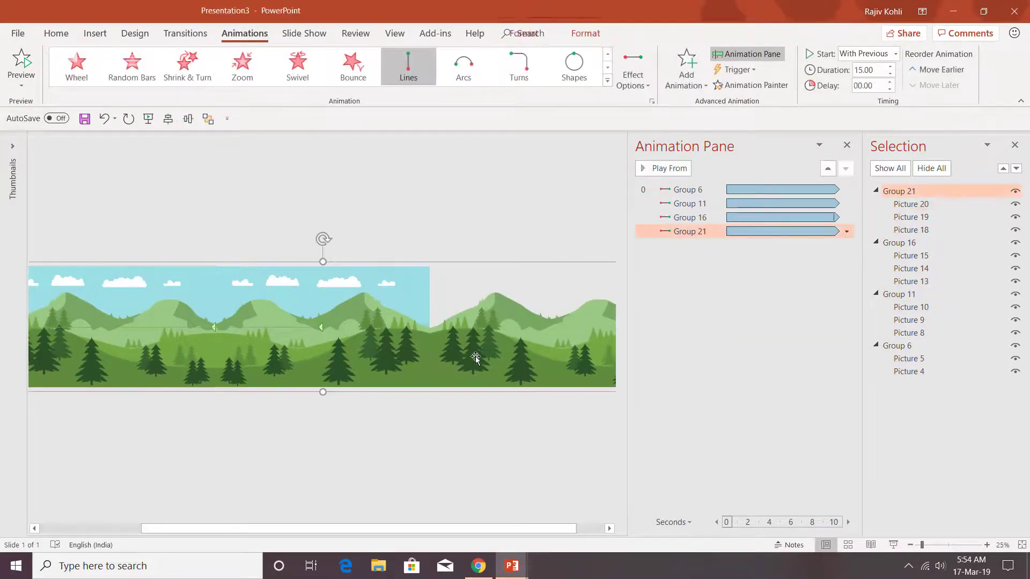
left_click(874, 70)
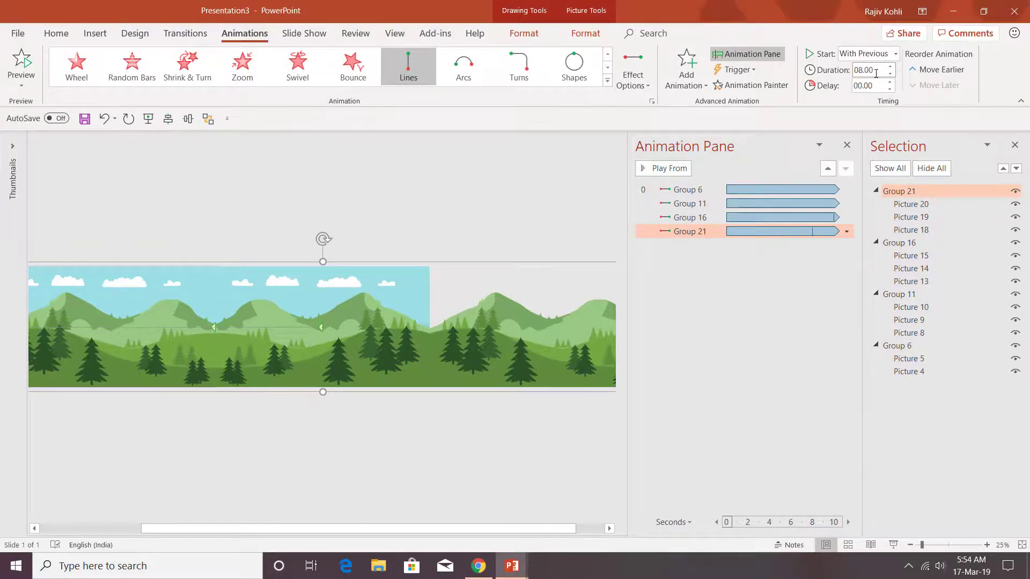
left_click(893, 545)
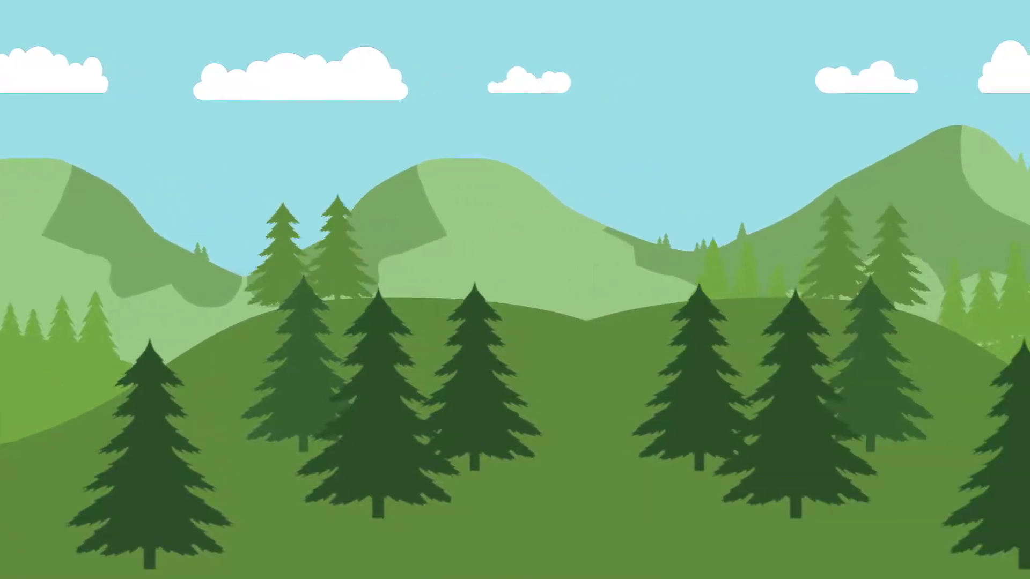
key("Escape")
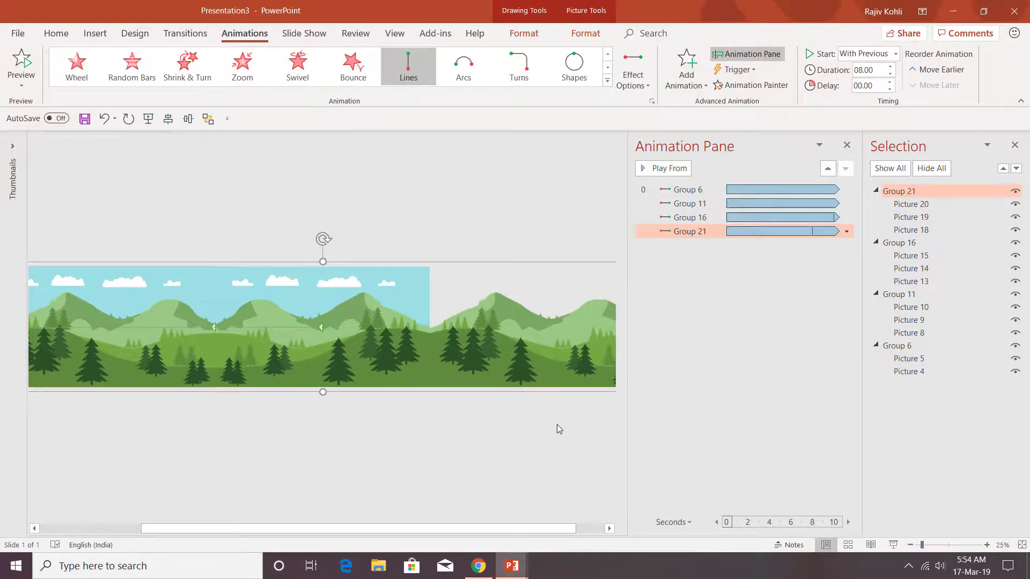
Follow the presentation and assets link in the Kids Toy Train Animation video's description
left_click(478, 566)
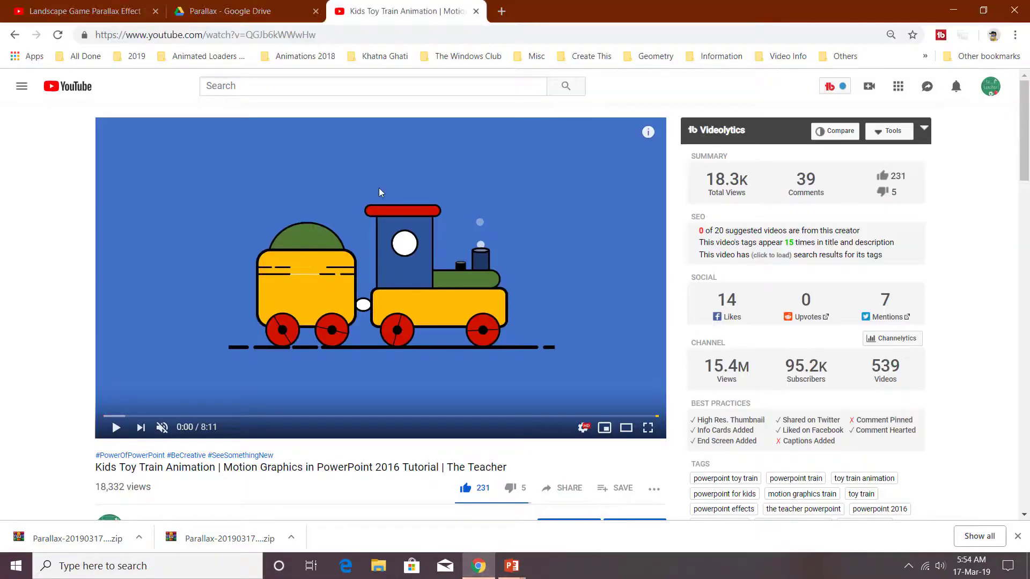
scroll(400, 326, "down", 6)
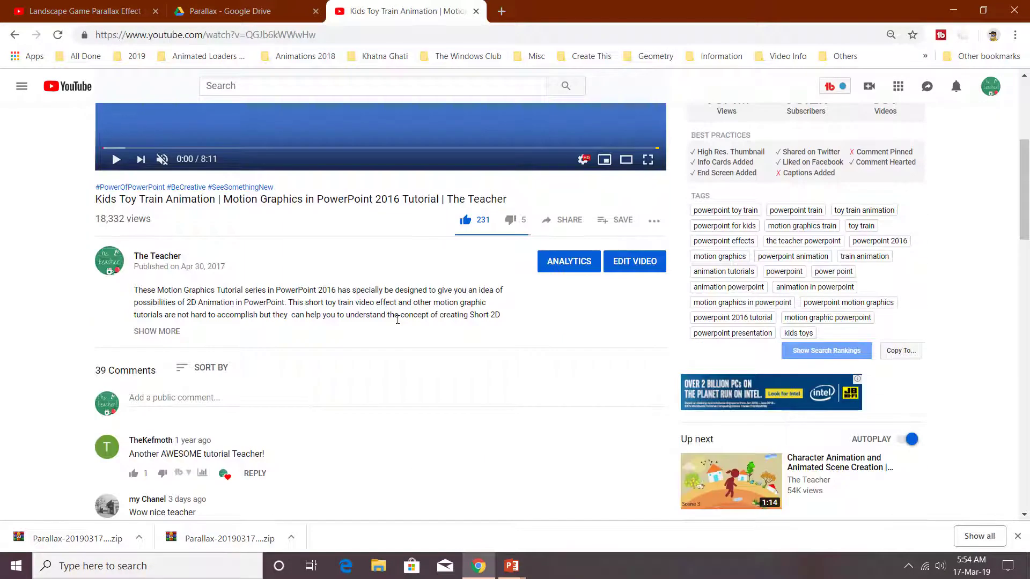
left_click(164, 265)
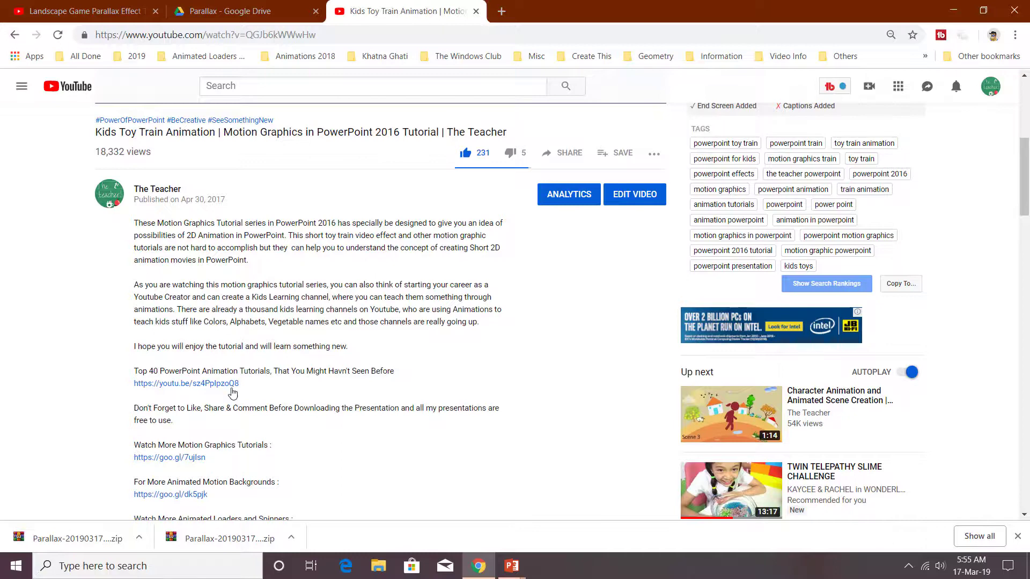
scroll(232, 393, "down", 4)
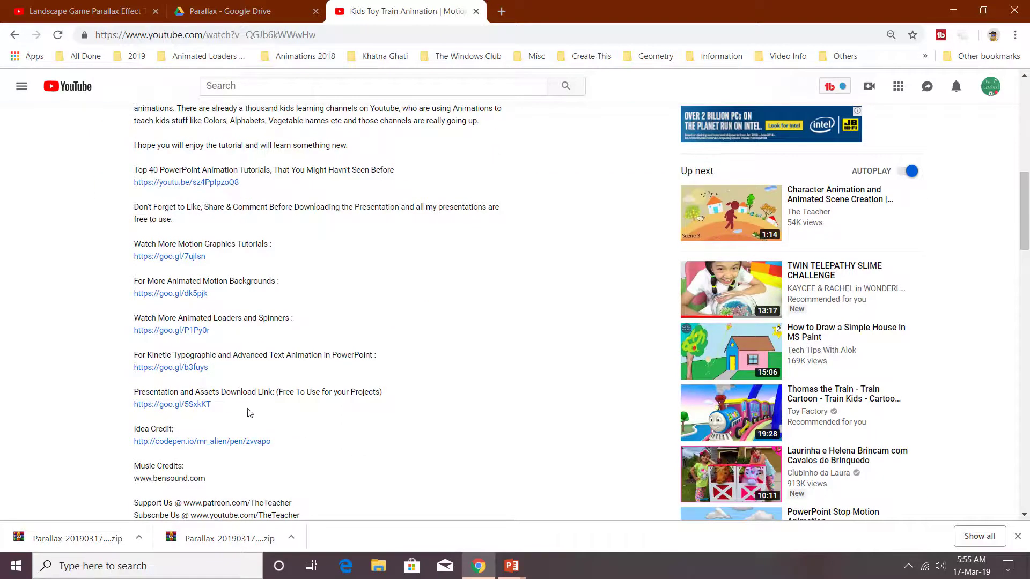
left_click(195, 405, "ctrl")
left_click(563, 6)
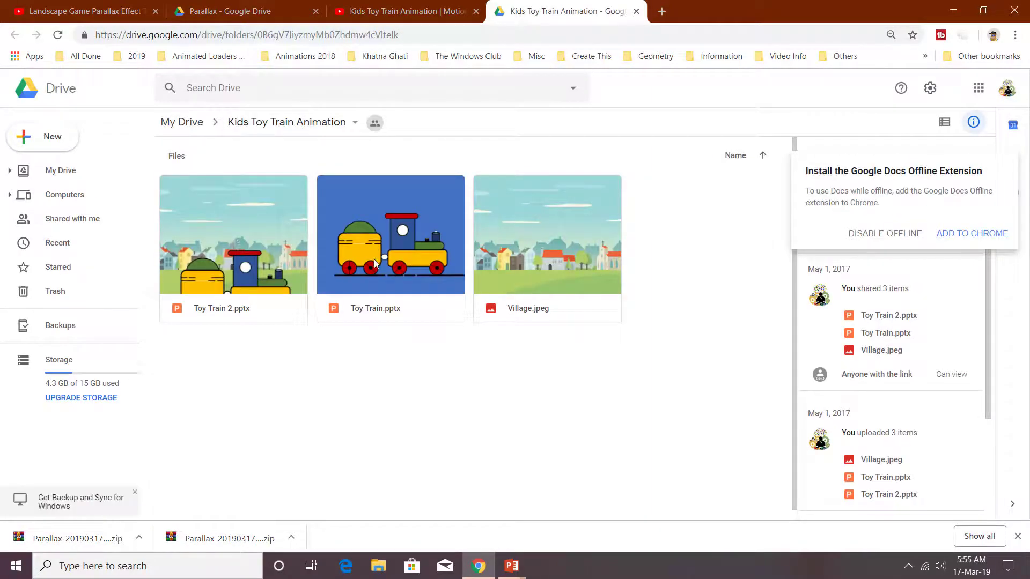
Download Toy Train 2.pptx from the Google Drive folder
right_click(252, 239)
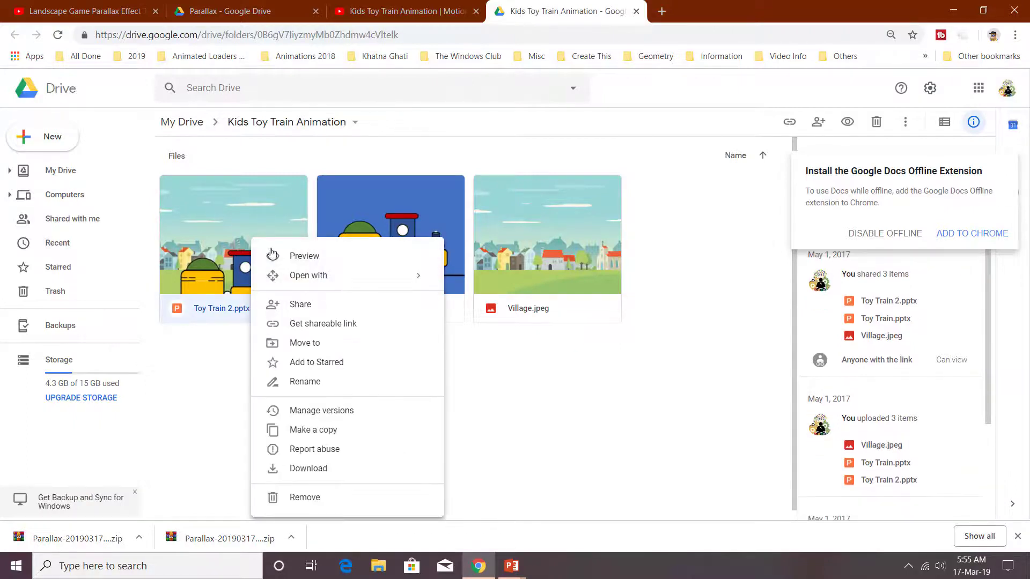
left_click(308, 469)
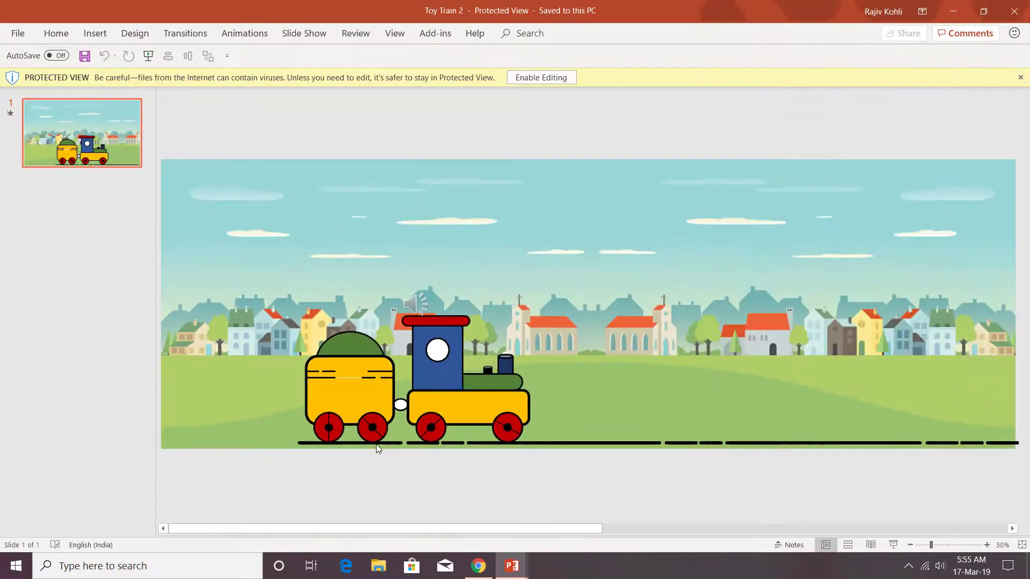
Copy the train and track from Toy Train 2 onto the landscape slide's lower left, nudged slightly right
left_click(545, 80)
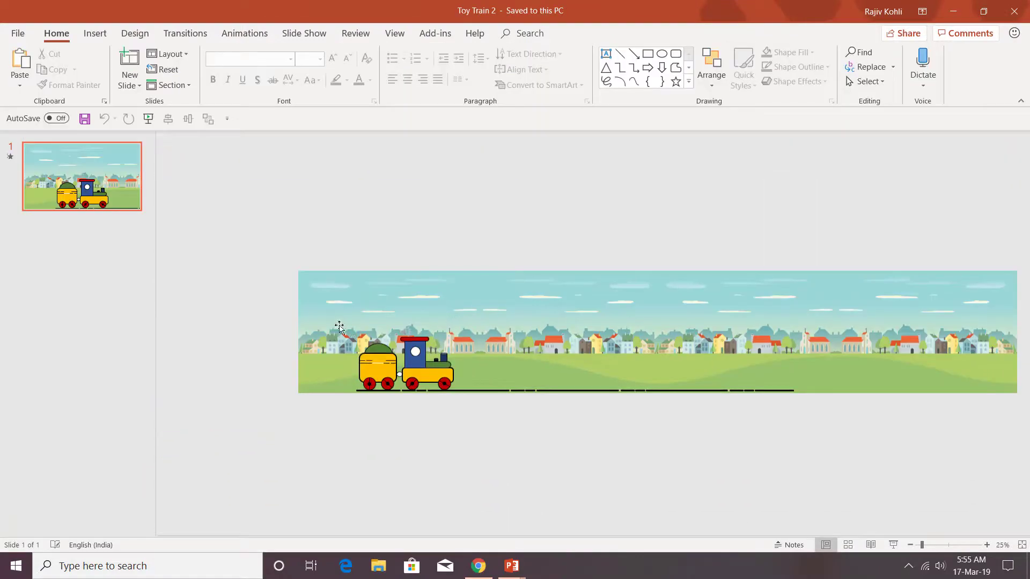
left_click_drag(240, 296, 886, 455)
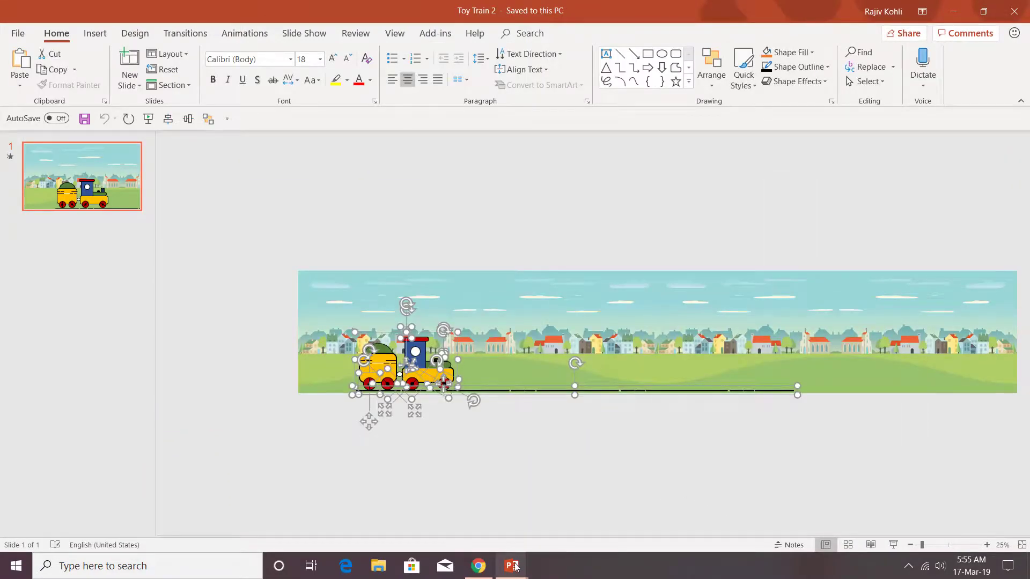
mouse_move(516, 566)
left_click(483, 479)
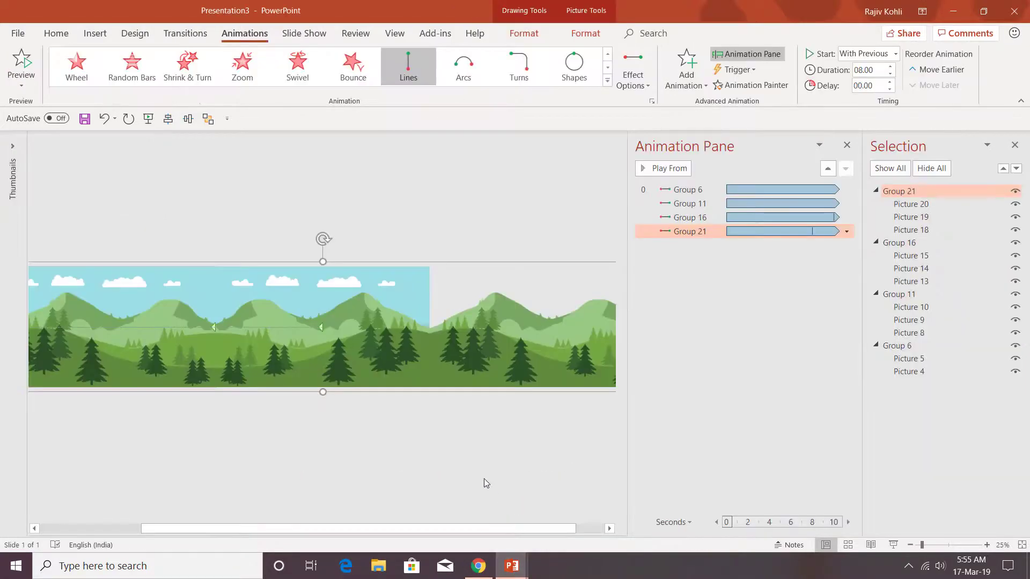
left_click(412, 428)
key("ctrl+v")
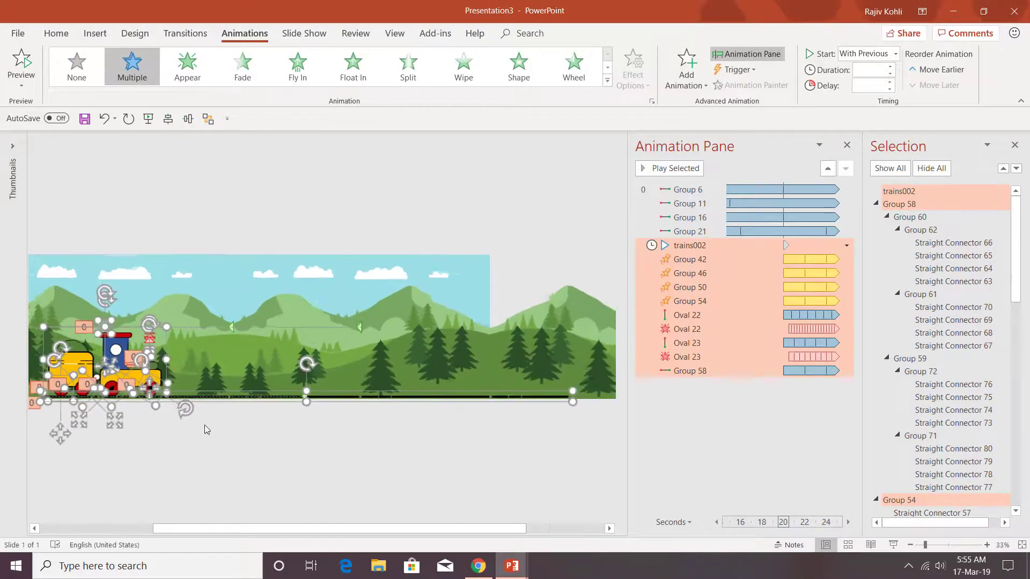
scroll(198, 438, "down", 3)
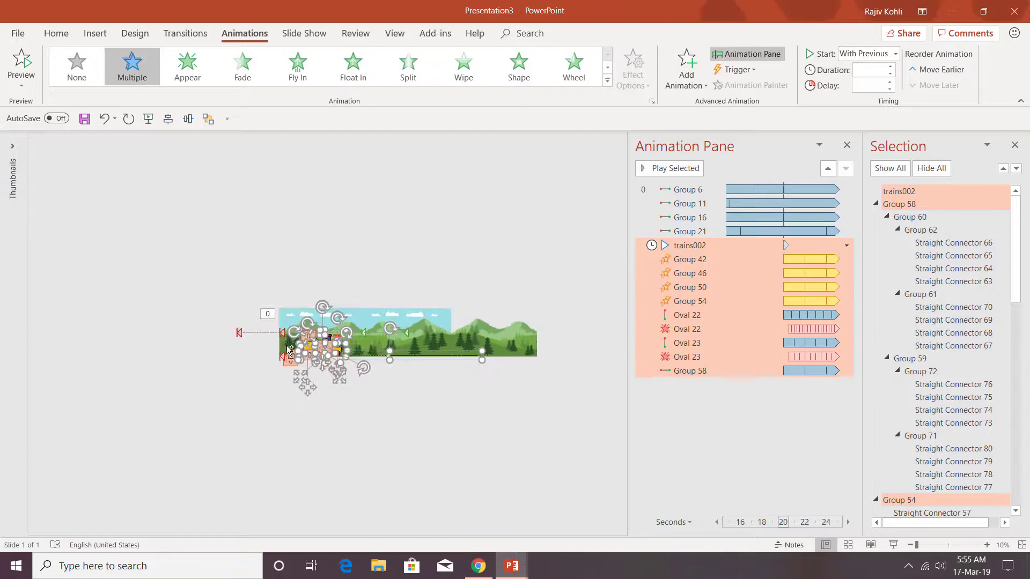
scroll(210, 345, "up", 3)
left_click_drag(172, 341, 179, 343)
left_click(494, 433)
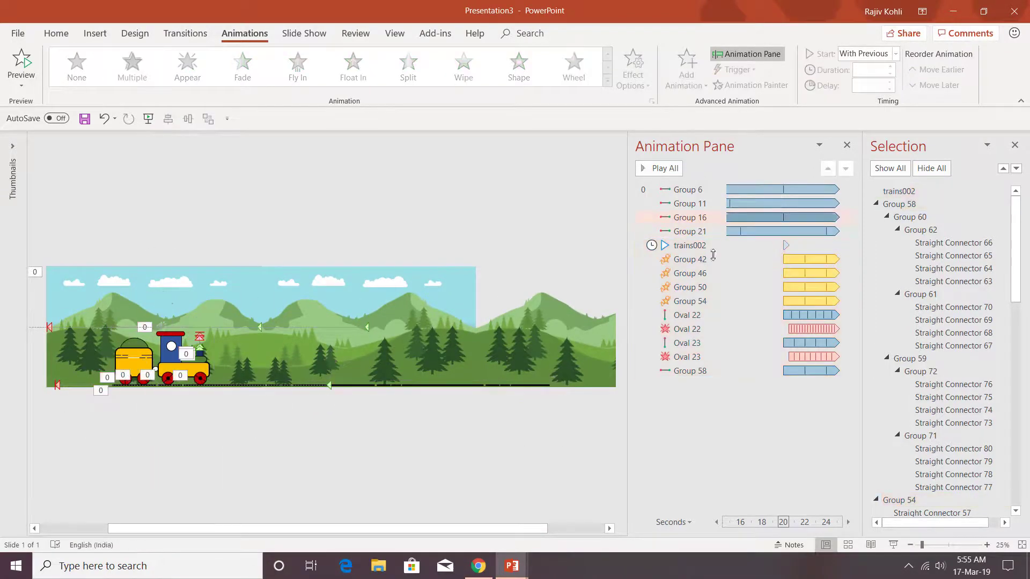
left_click(694, 245)
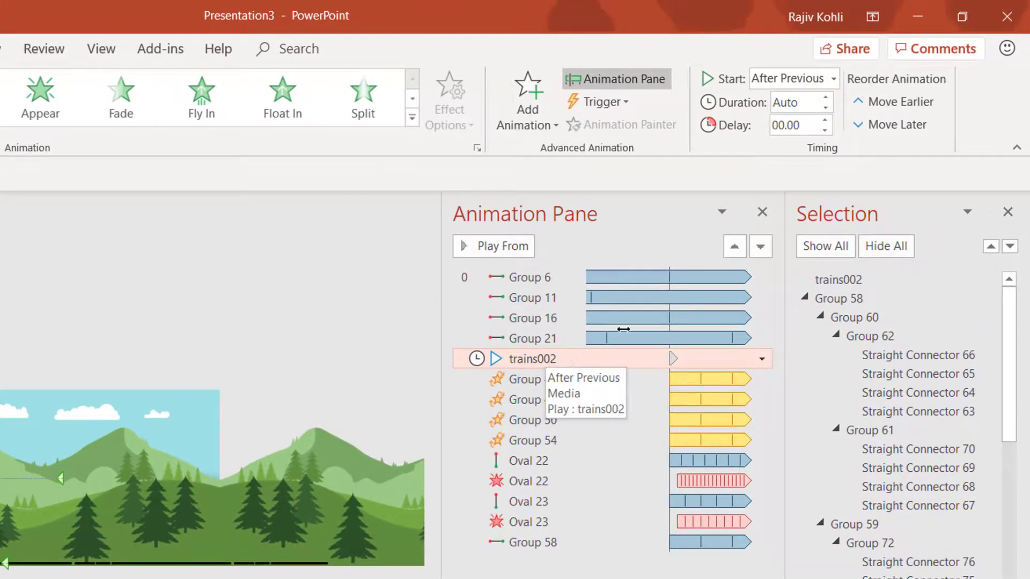
Make trains002 start With Previous, first in the animation order, after a 1-second delay
left_click(789, 81)
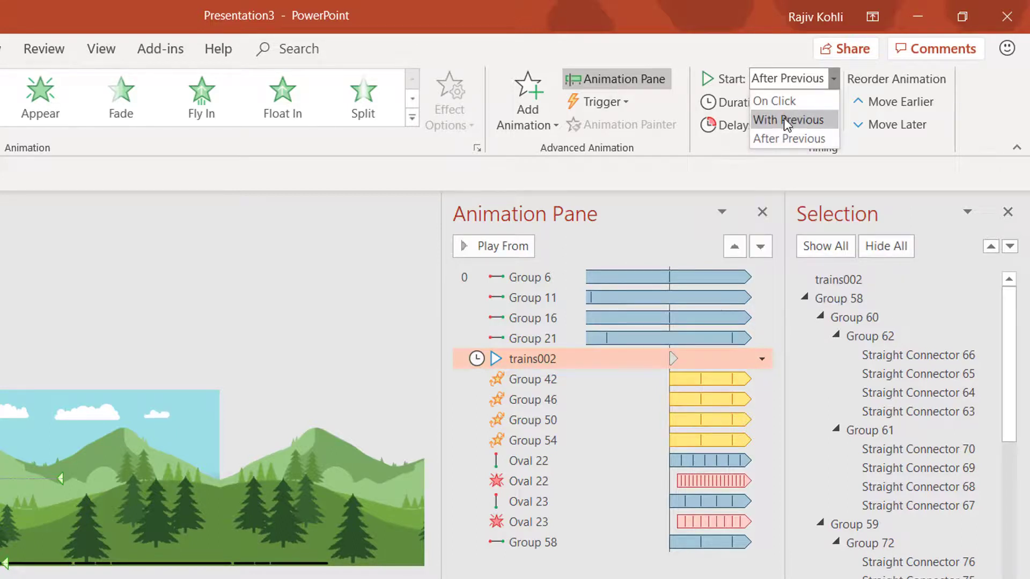
left_click(784, 118)
left_click_drag(547, 353, 557, 269)
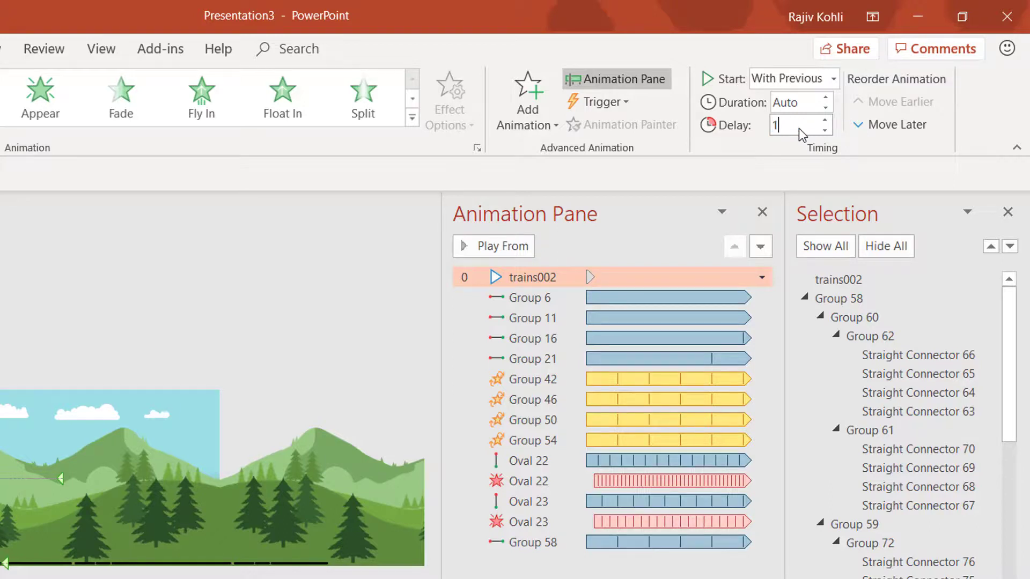
key("Return")
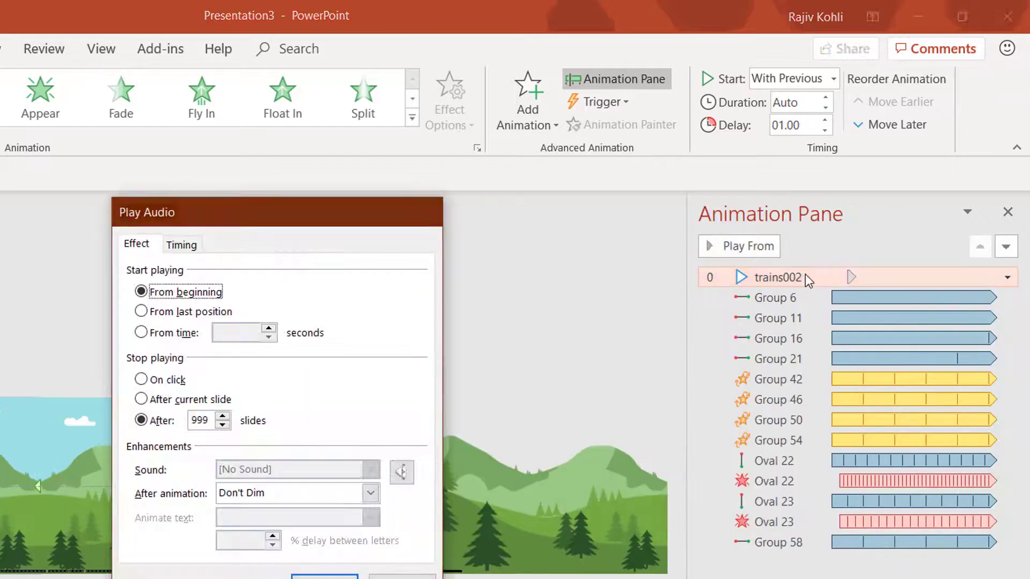
key("Escape")
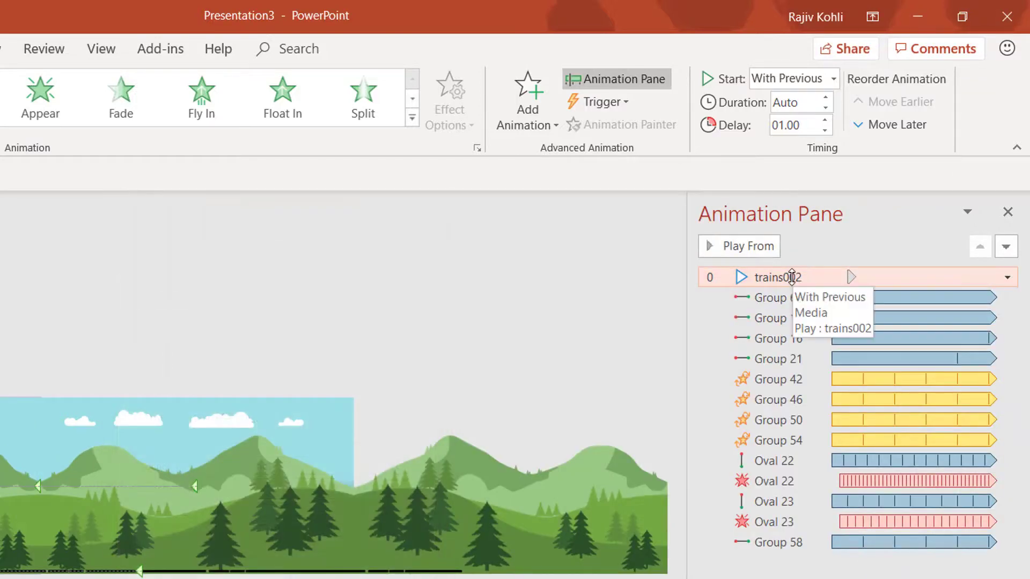
Set the trains002 audio's Repeat to (none) in its Timing settings
double_click(792, 277)
left_click(181, 245)
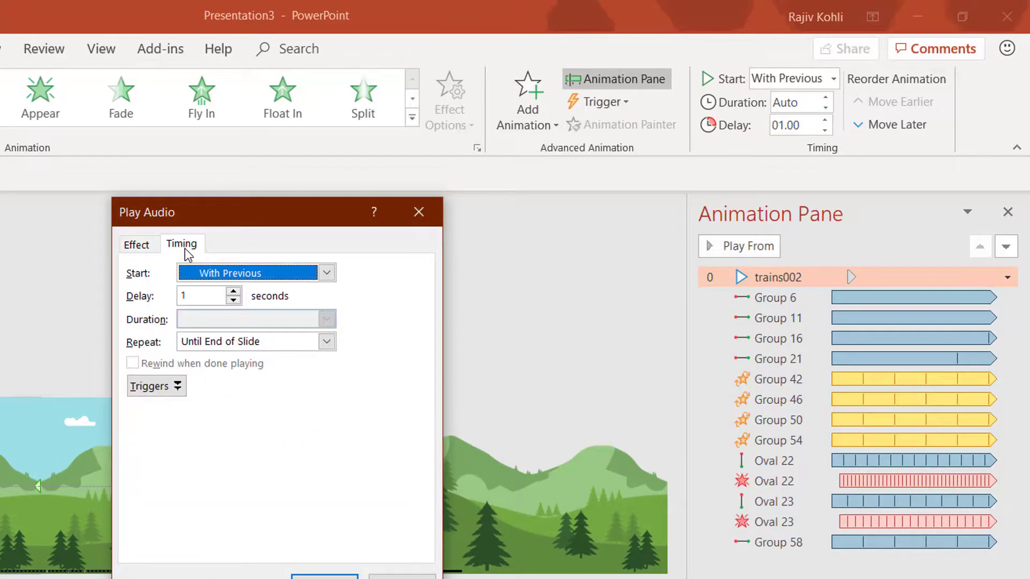
left_click(326, 342)
left_click(246, 362)
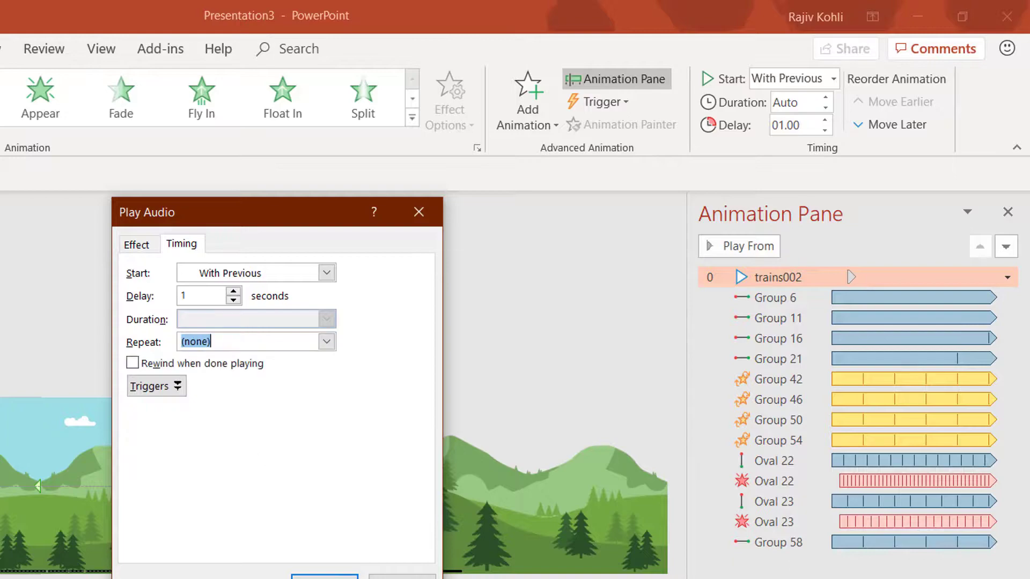
left_click(325, 578)
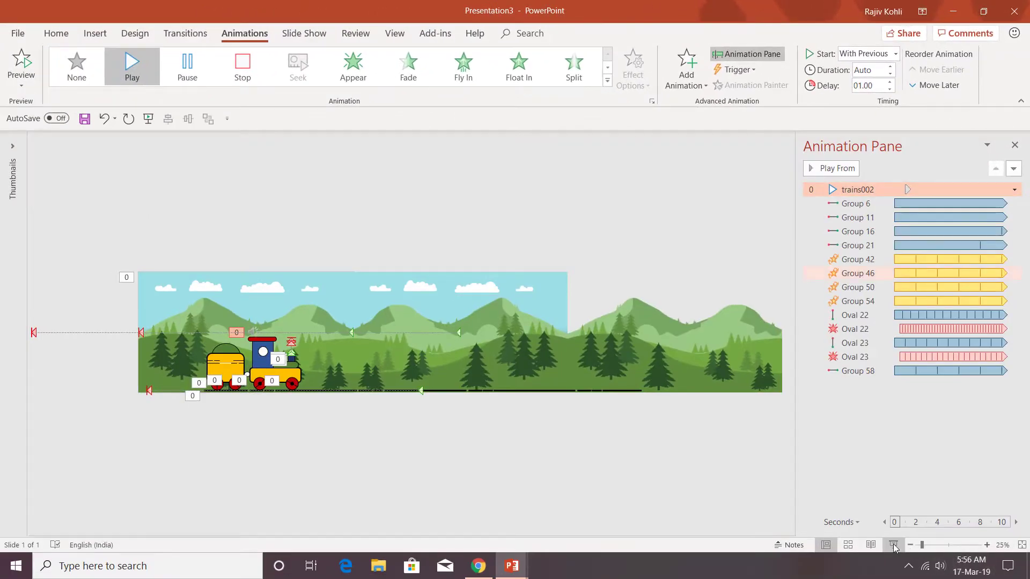